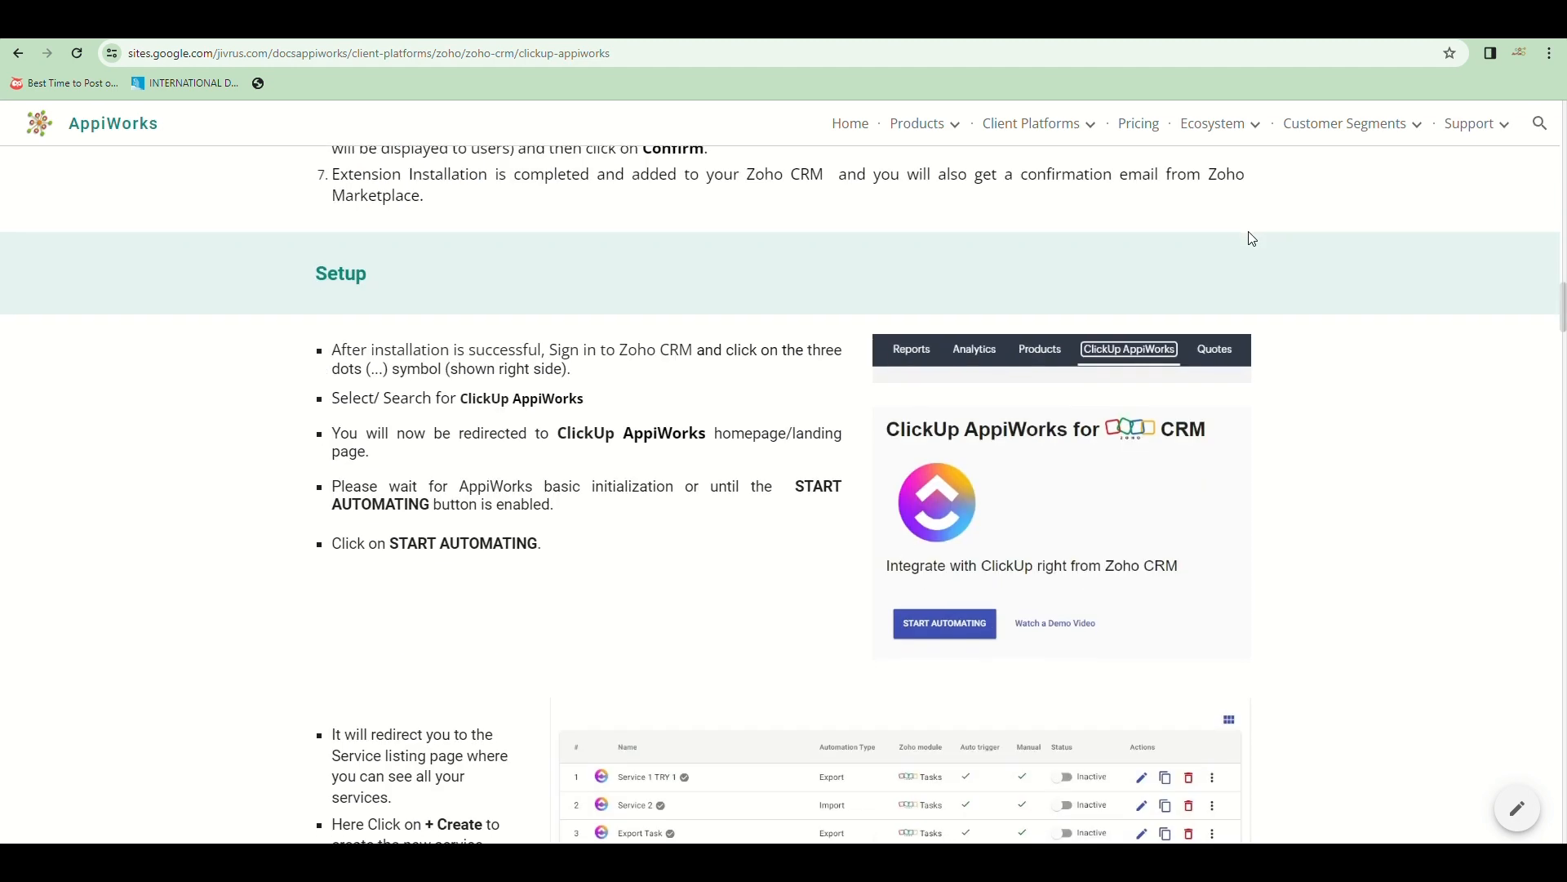
# Switch to the Zoho CRM marketplace, search the extensions for AppiWorks and open the ClickUp AppiWorks for Zoho CRM listing
pyautogui.scroll(8, 1252, 238)
pyautogui.scroll(20, 1252, 239)
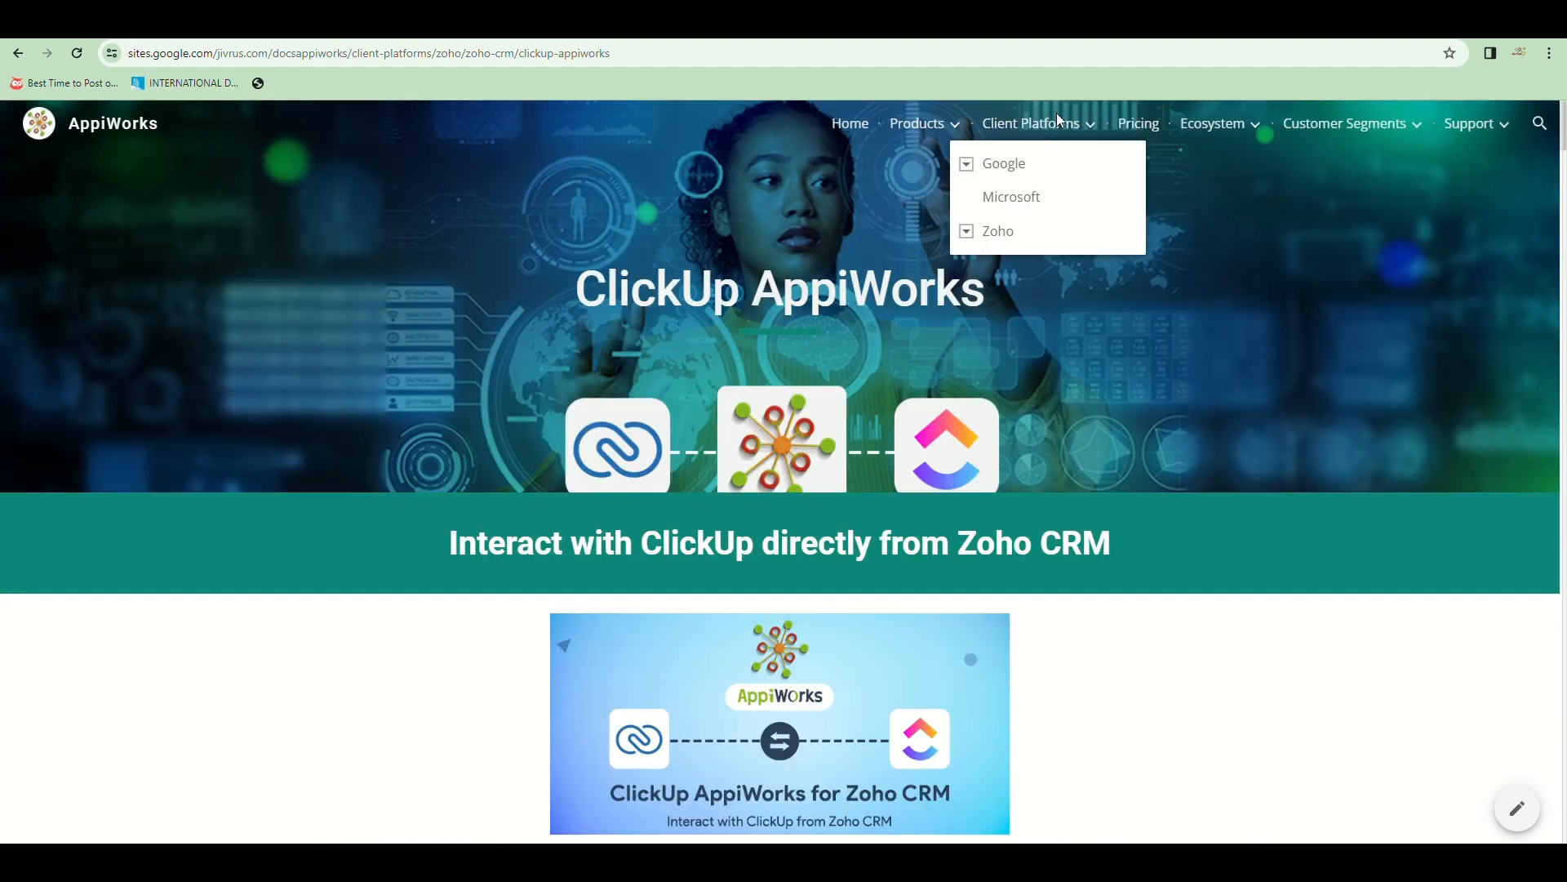
pyautogui.hotkey('ctrl', 'Tab')
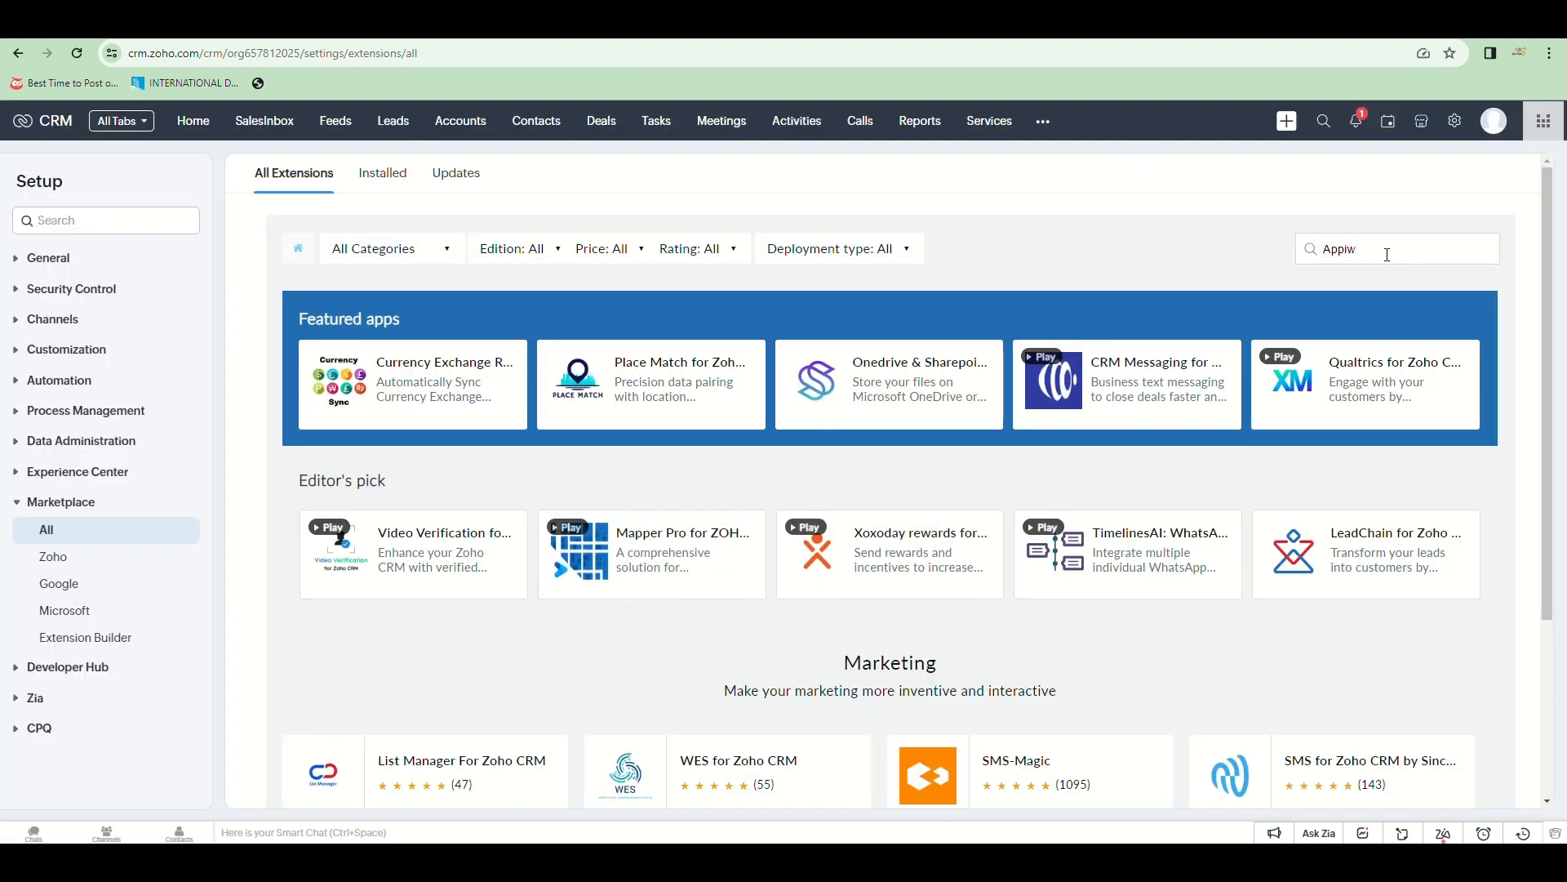
pyautogui.scroll(-3, 1380, 359)
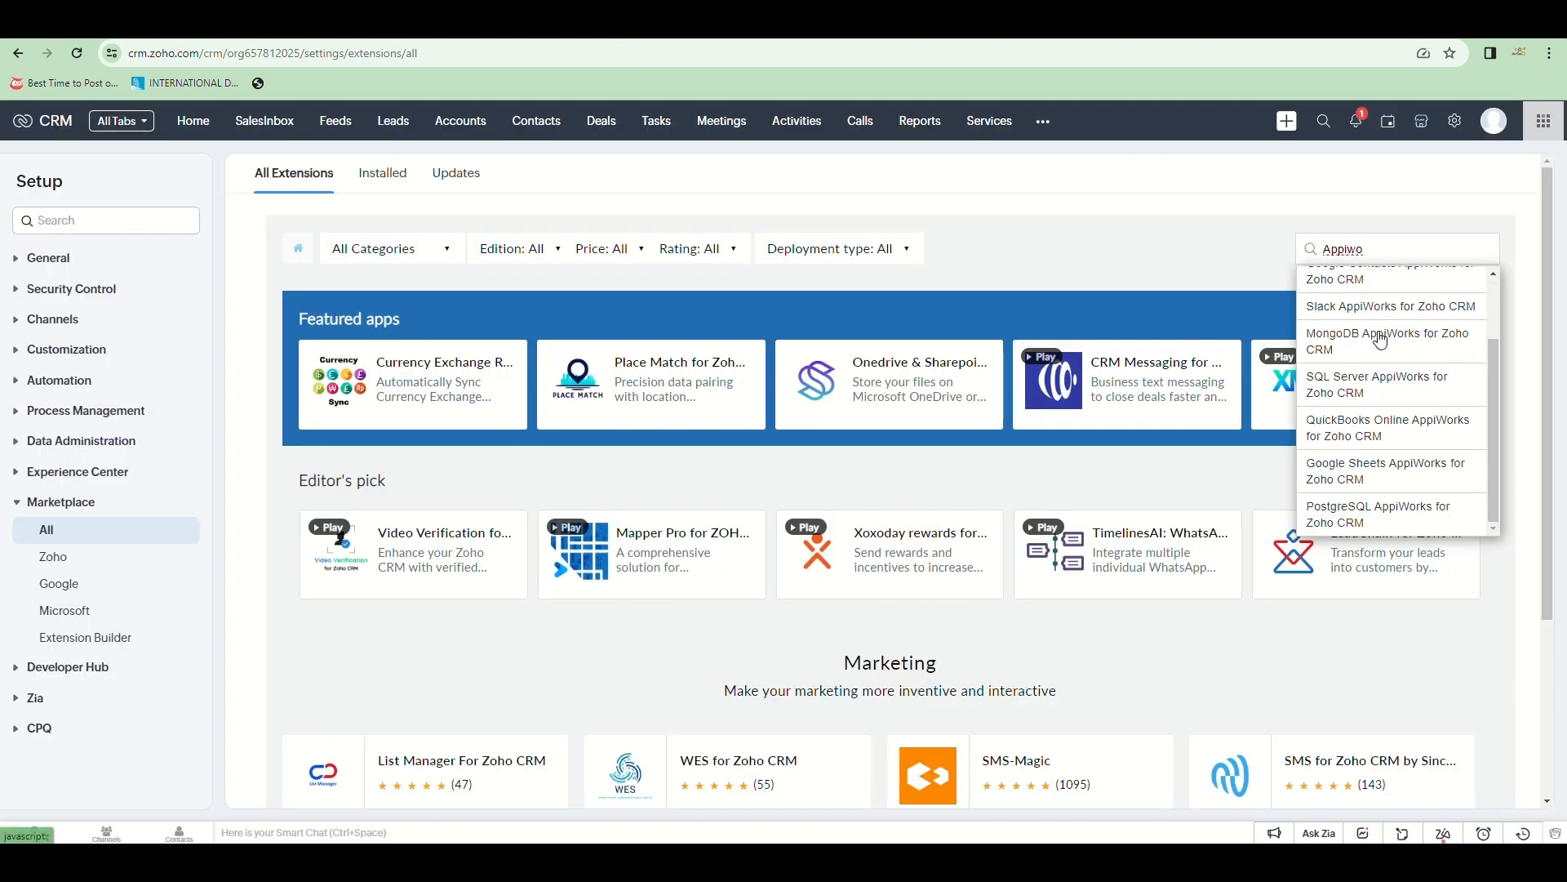
pyautogui.scroll(2, 1390, 379)
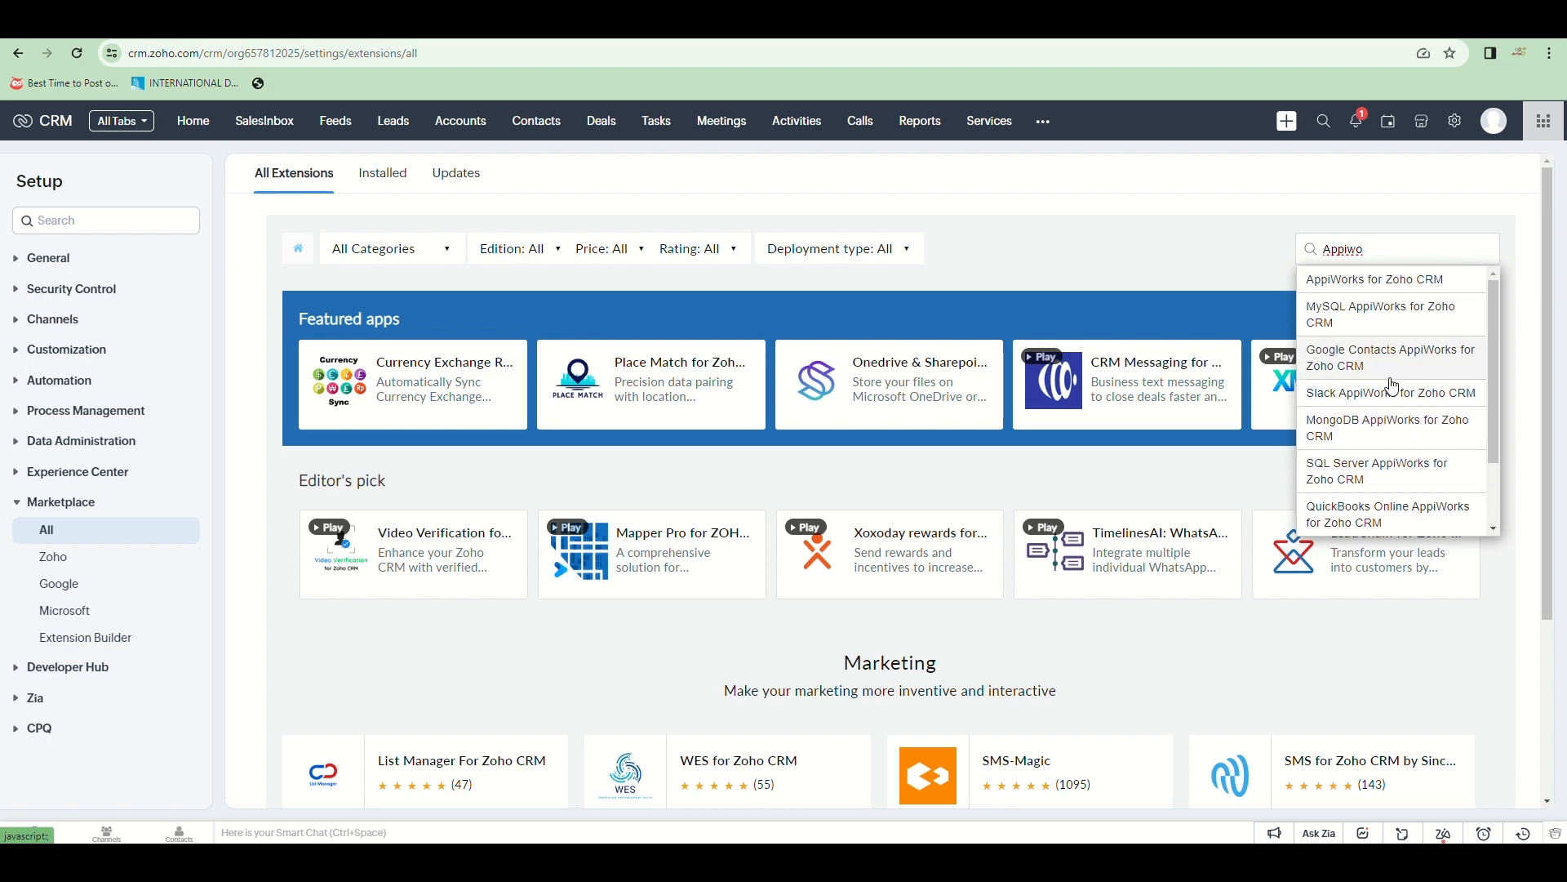
pyautogui.click(1393, 384)
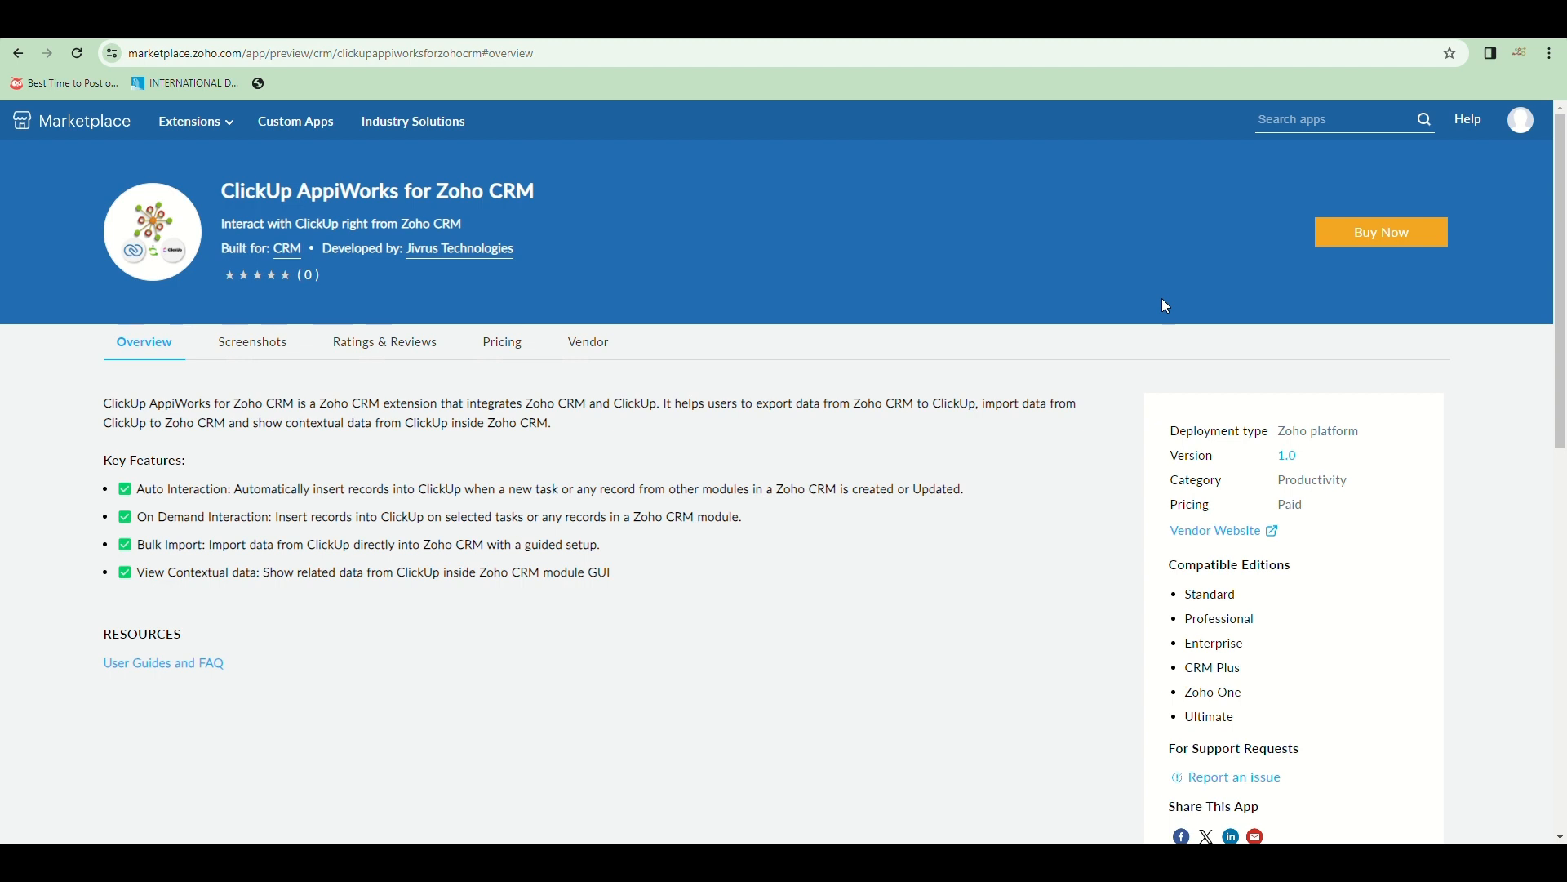
# Install the ClickUp AppiWorks for Zoho CRM extension, agreeing to the Terms of Service and authorizing its data access
pyautogui.click(1382, 233)
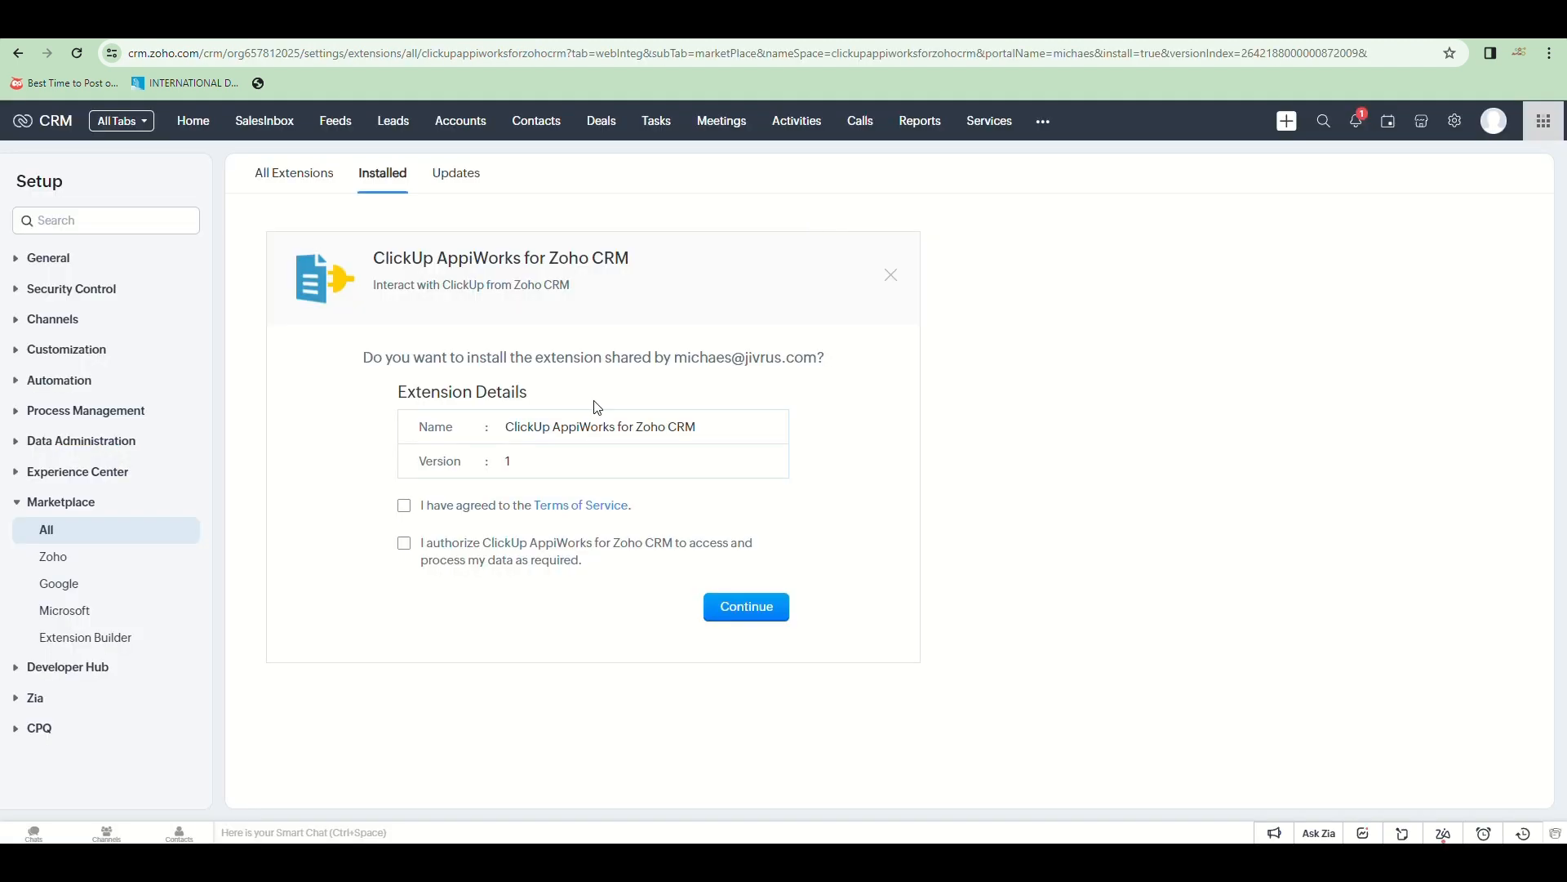
pyautogui.click(405, 509)
pyautogui.click(404, 545)
pyautogui.click(749, 614)
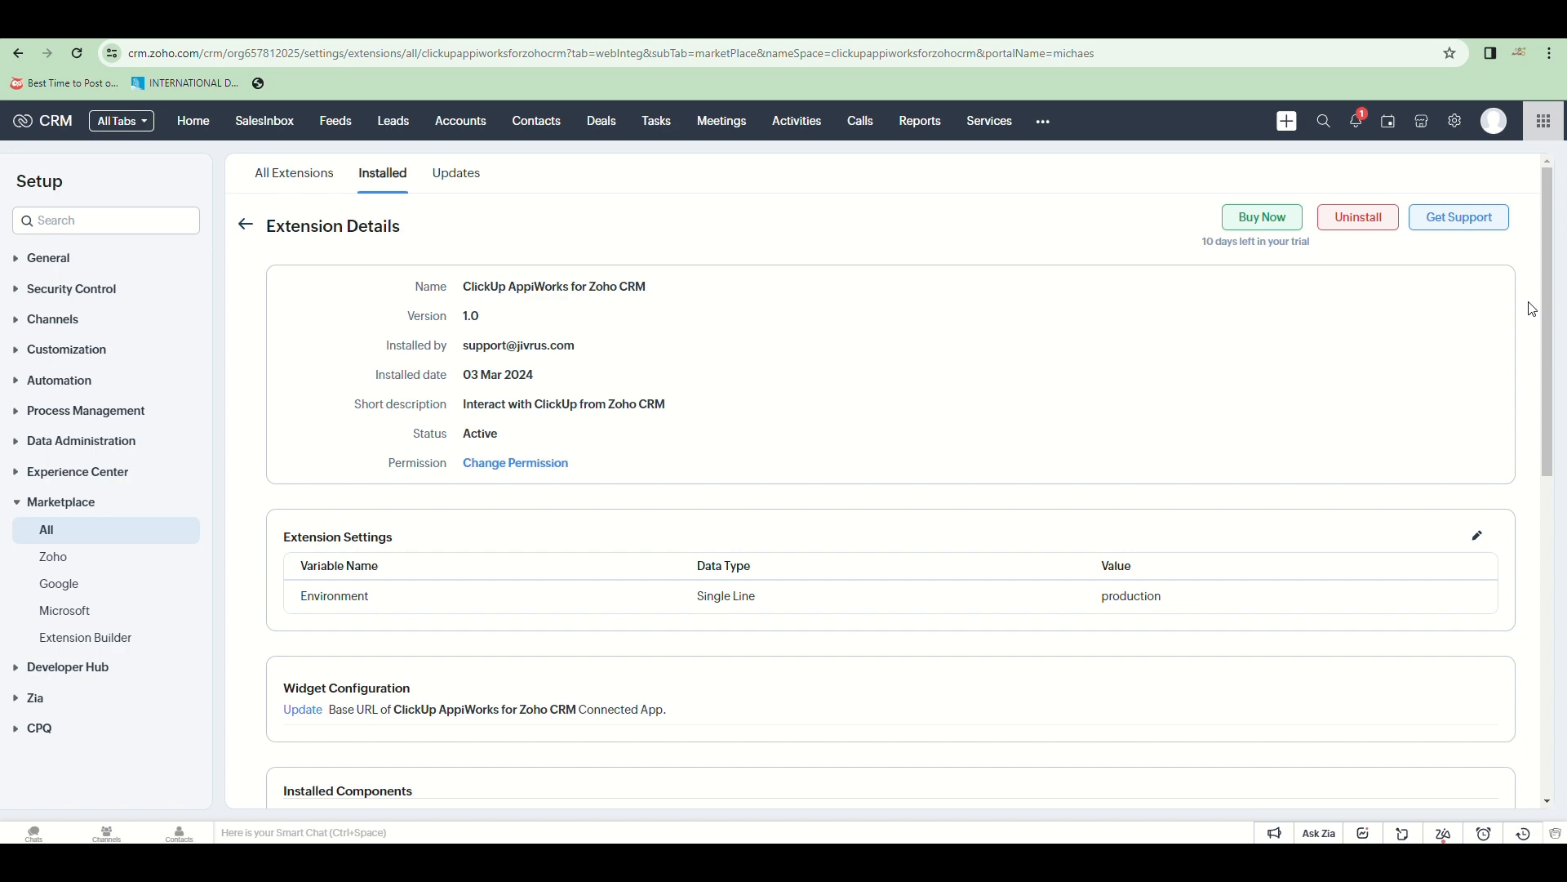
# Review the installed extension's details and open the ClickUp AppiWorks module in the CRM
pyautogui.scroll(-7, 1530, 307)
pyautogui.scroll(7, 1191, 188)
pyautogui.click(1042, 124)
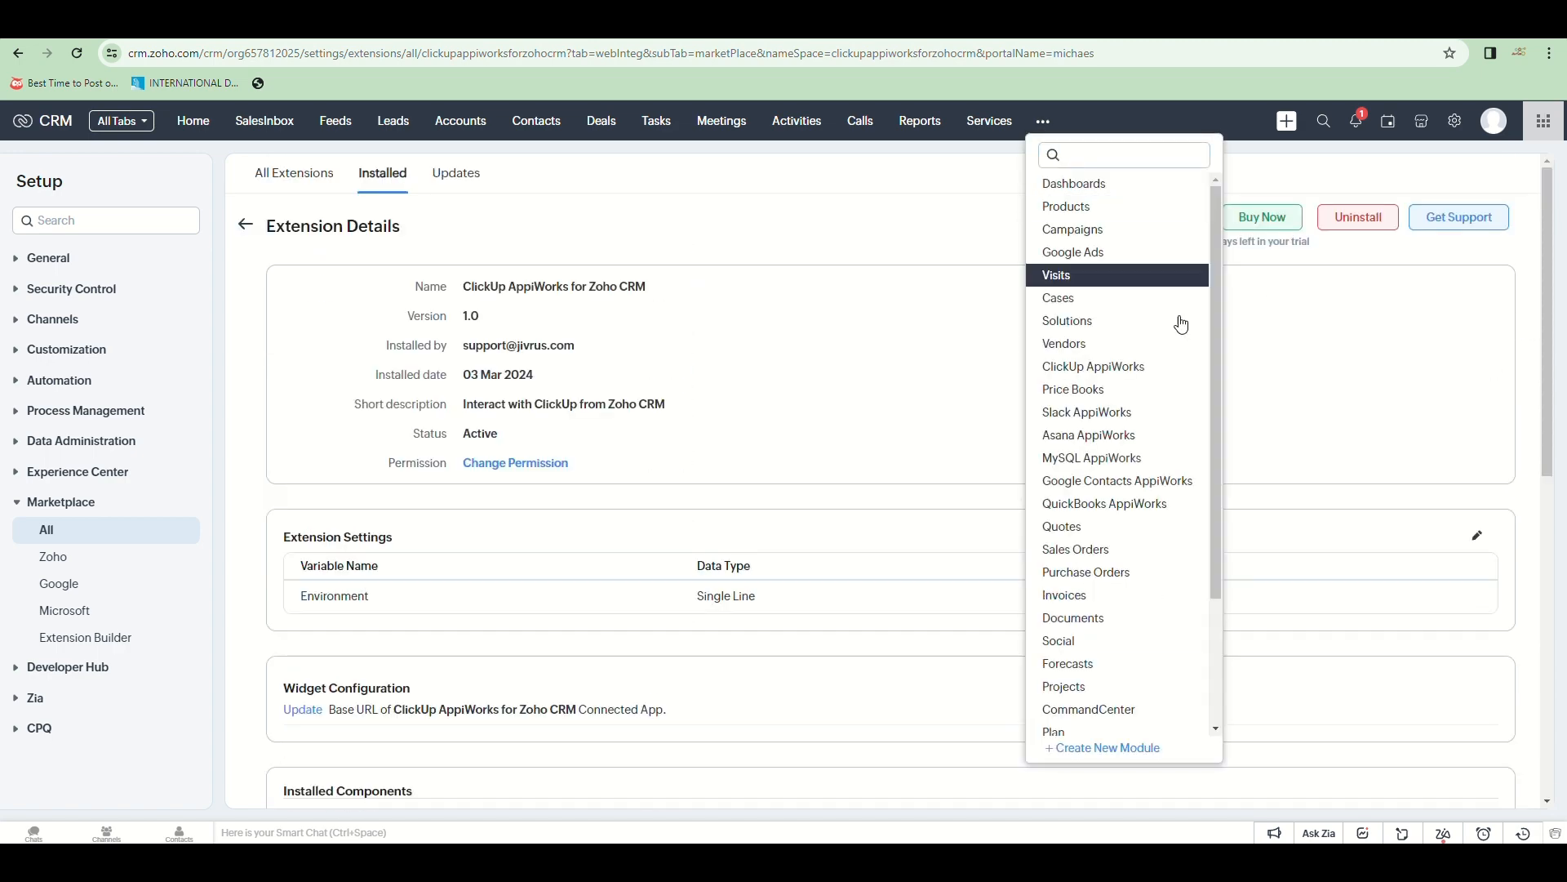
pyautogui.click(1124, 367)
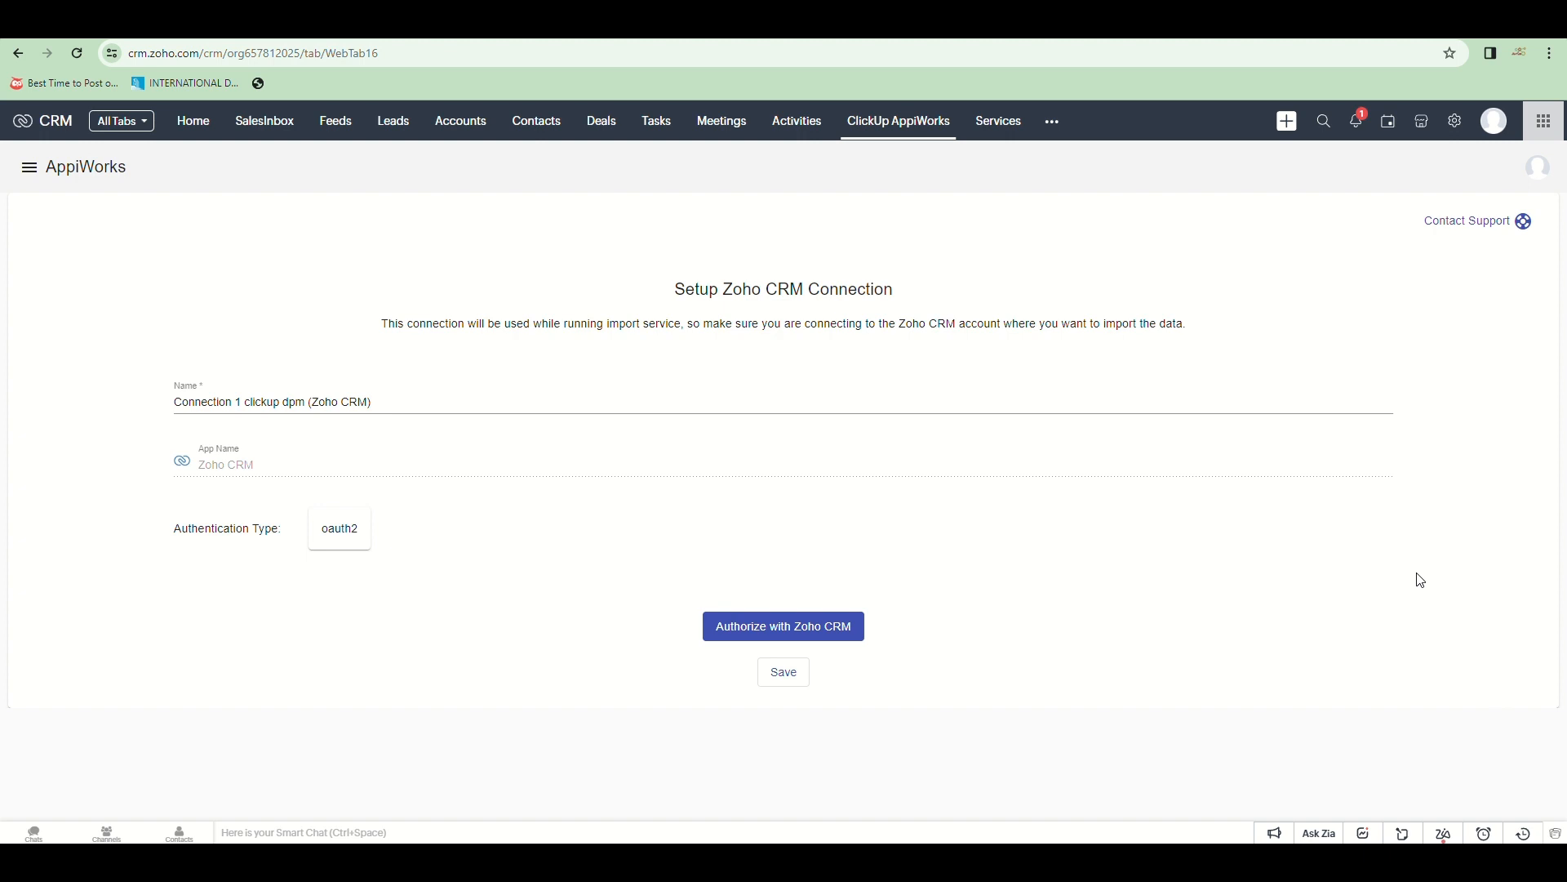
# Authorize the Zoho CRM connection for the Jivrus Technologies production organization
pyautogui.click(841, 627)
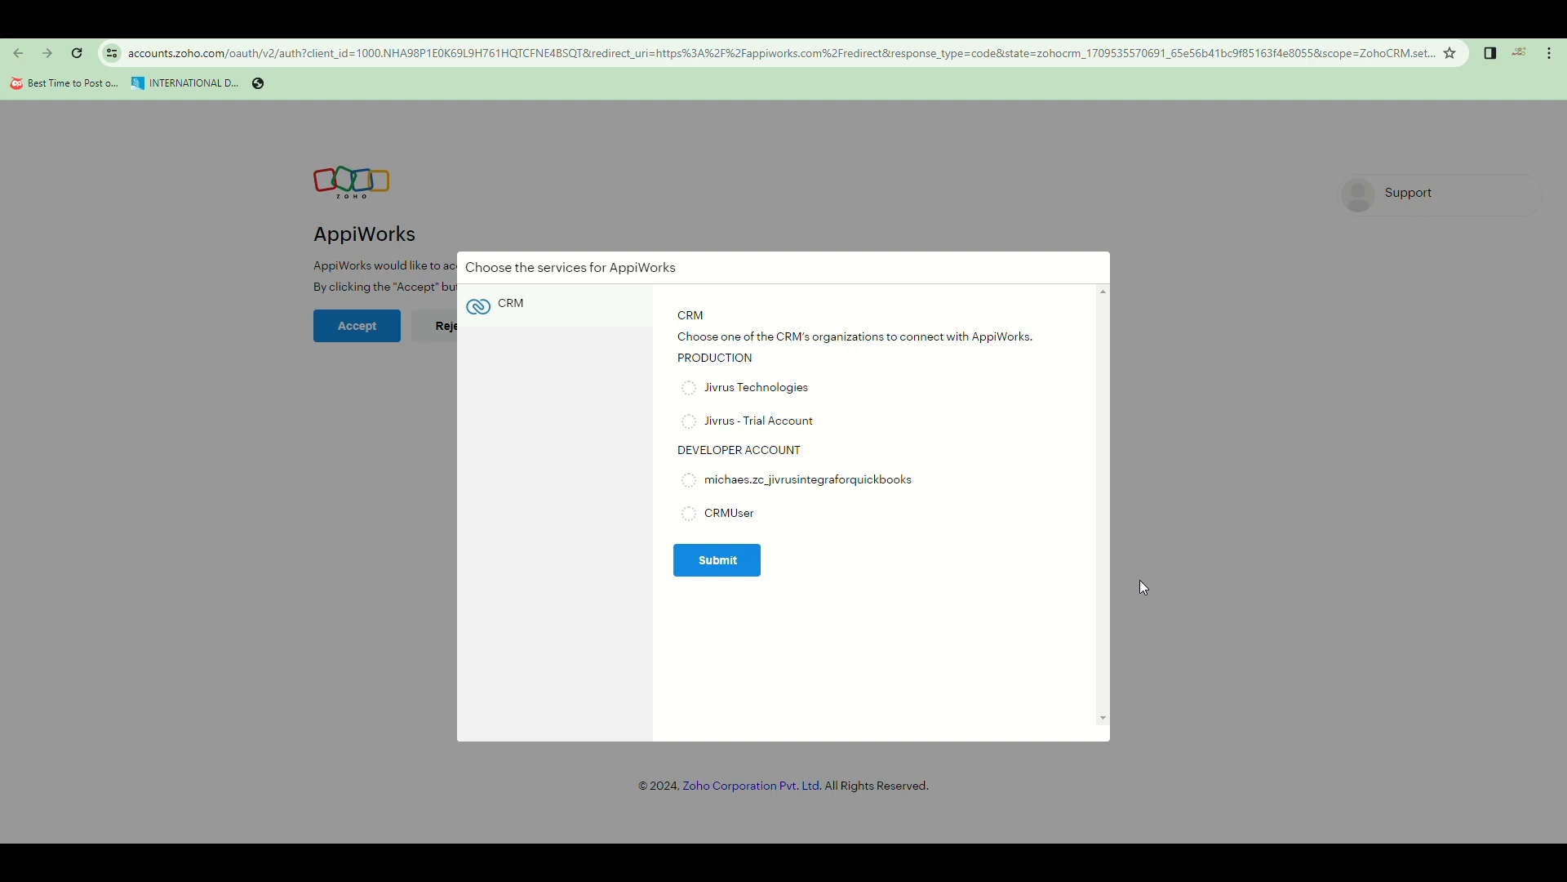
pyautogui.click(692, 390)
pyautogui.click(723, 564)
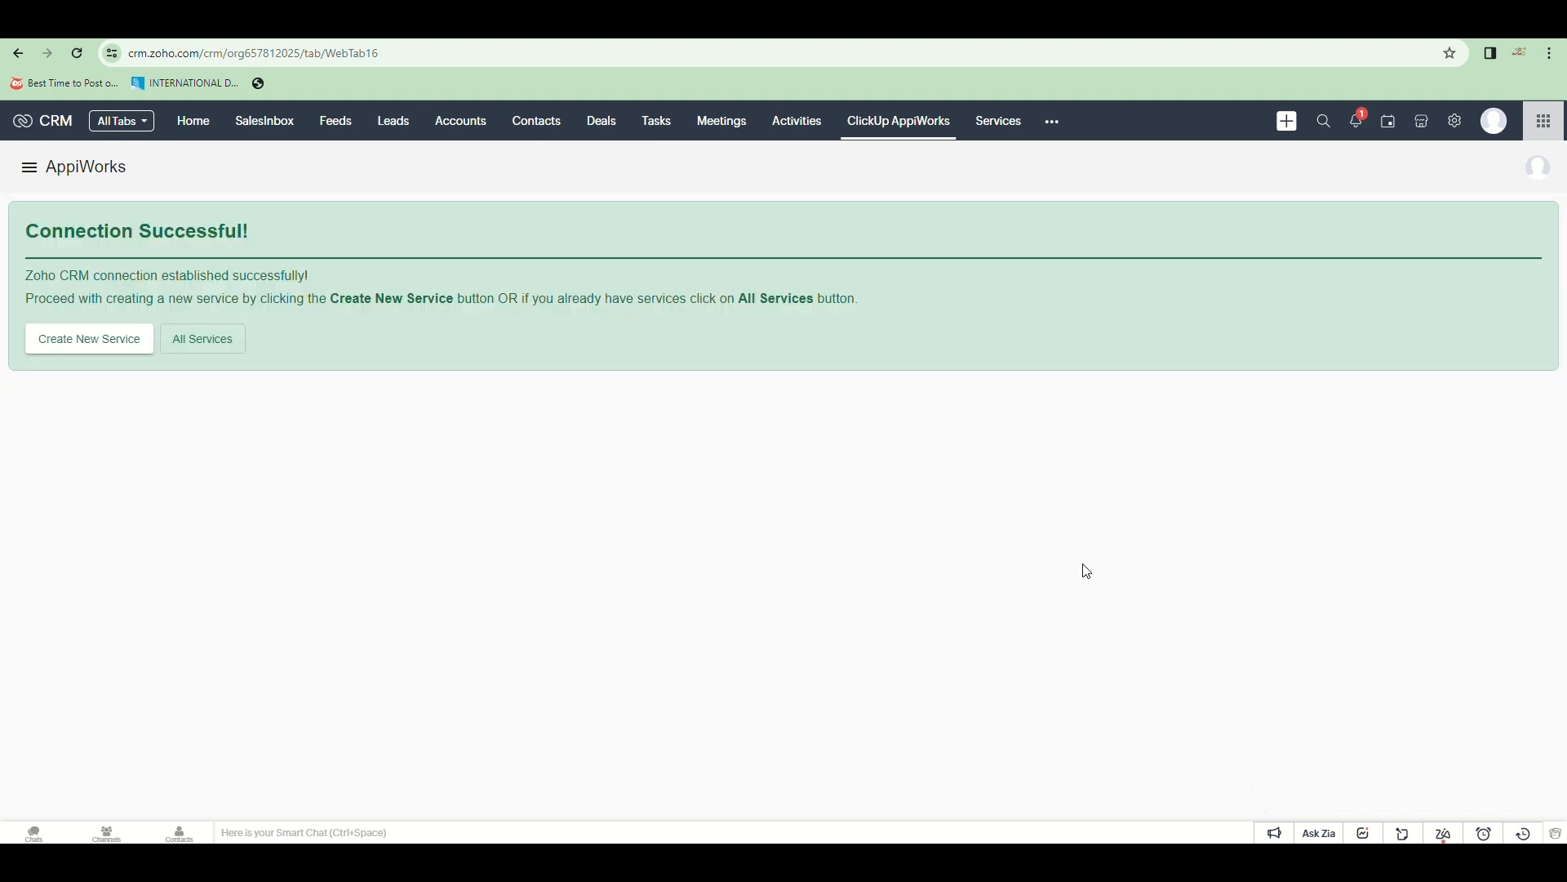
# Create a new export service named "EXPORT TASKS FROM CLICKUP", fill in its description and proceed to the Zoho CRM configuration
pyautogui.click(86, 339)
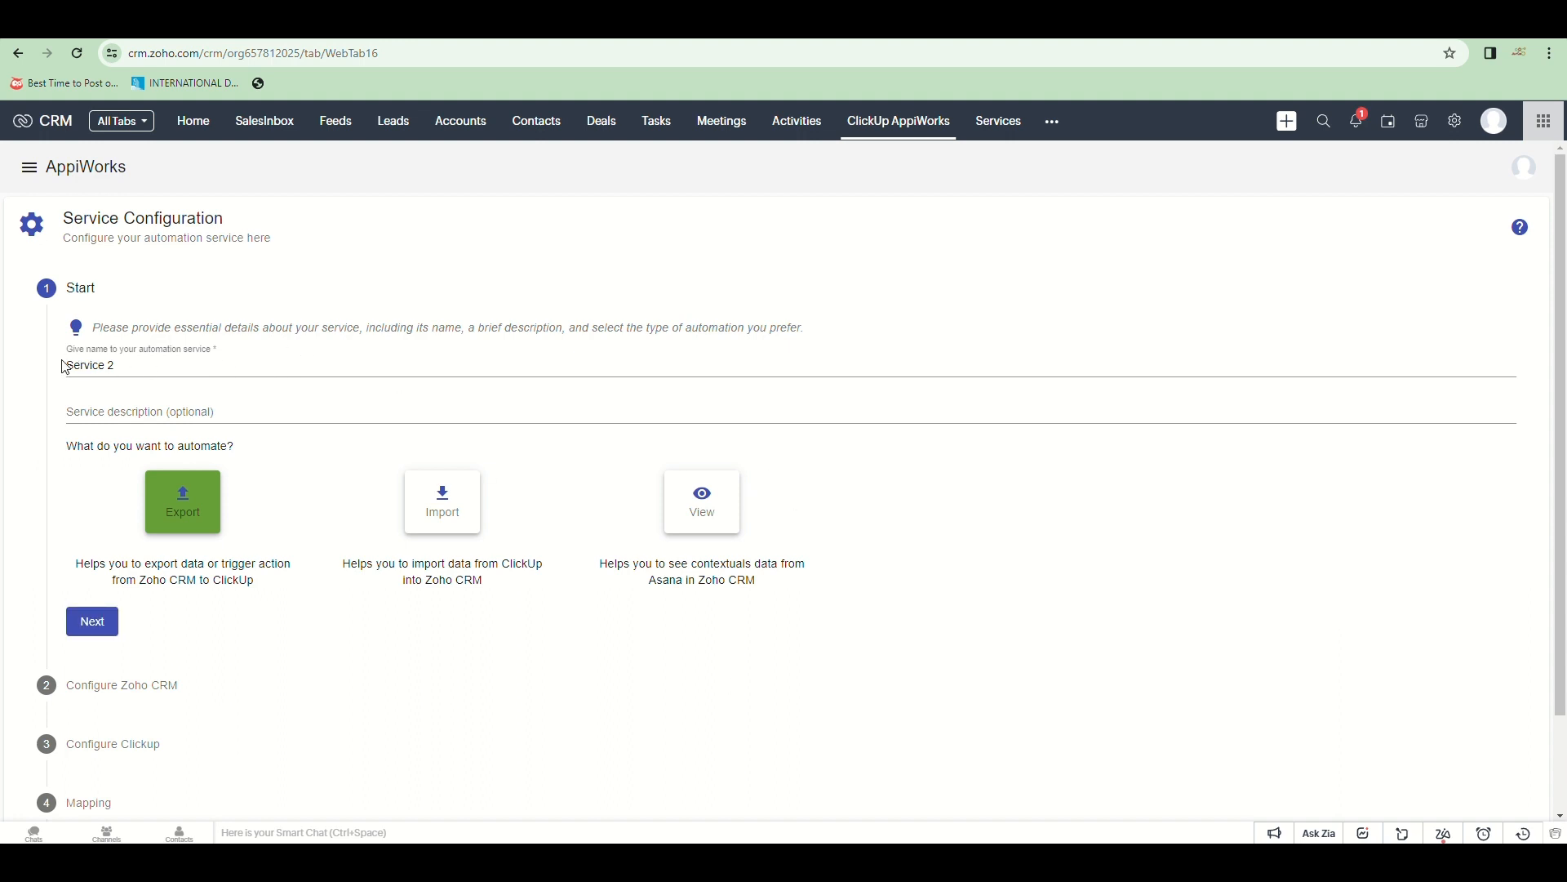
pyautogui.tripleClick(99, 368)
pyautogui.write('EXPORT TASKS FROM CLICKUP')
pyautogui.press('Tab')
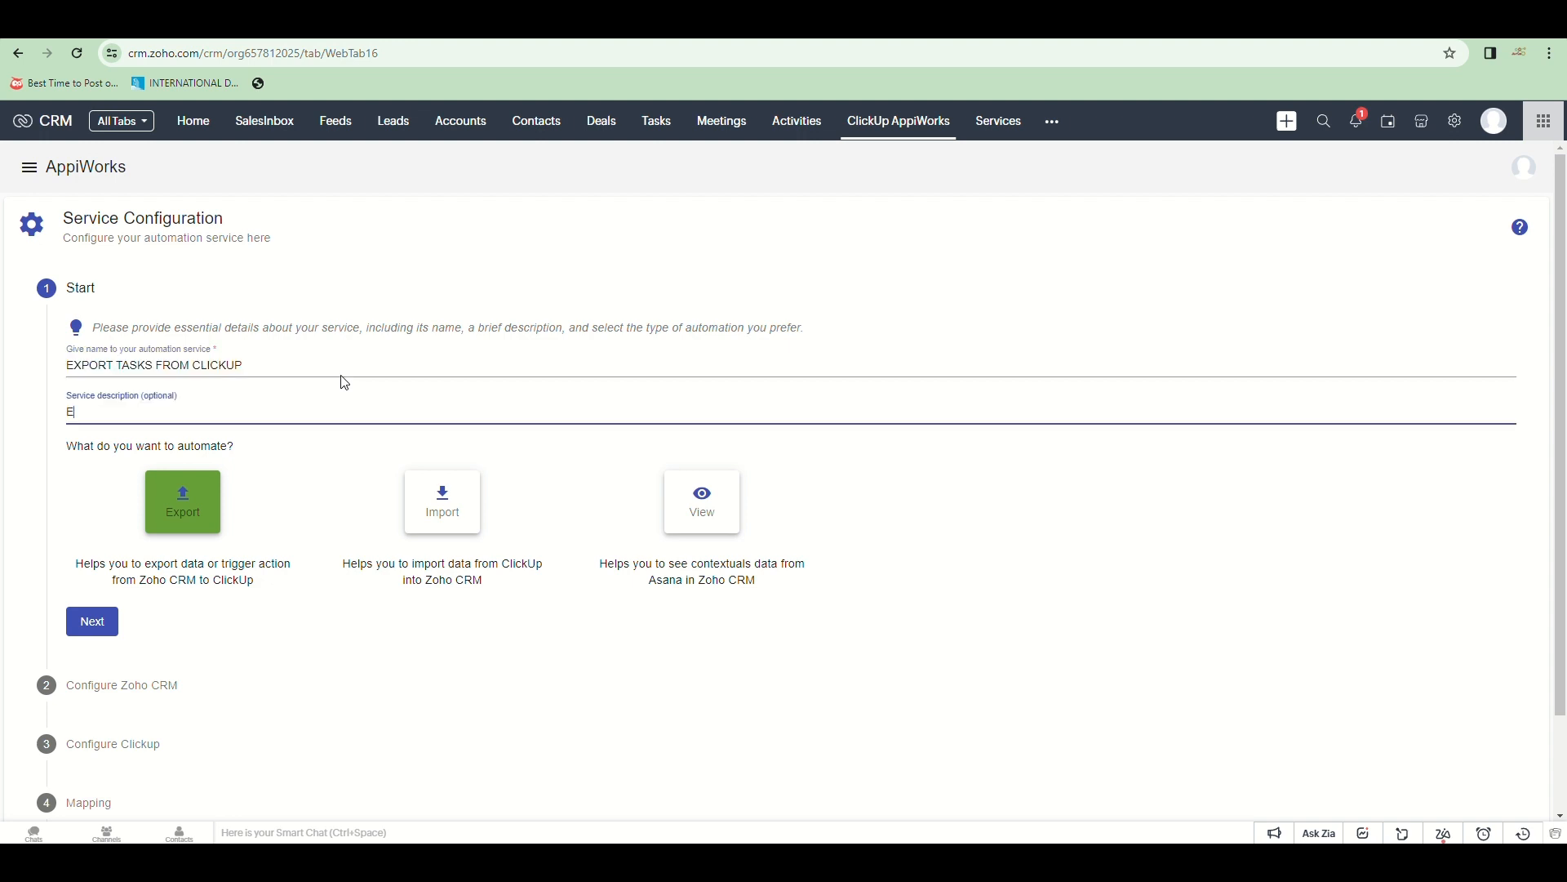
pyautogui.click(99, 627)
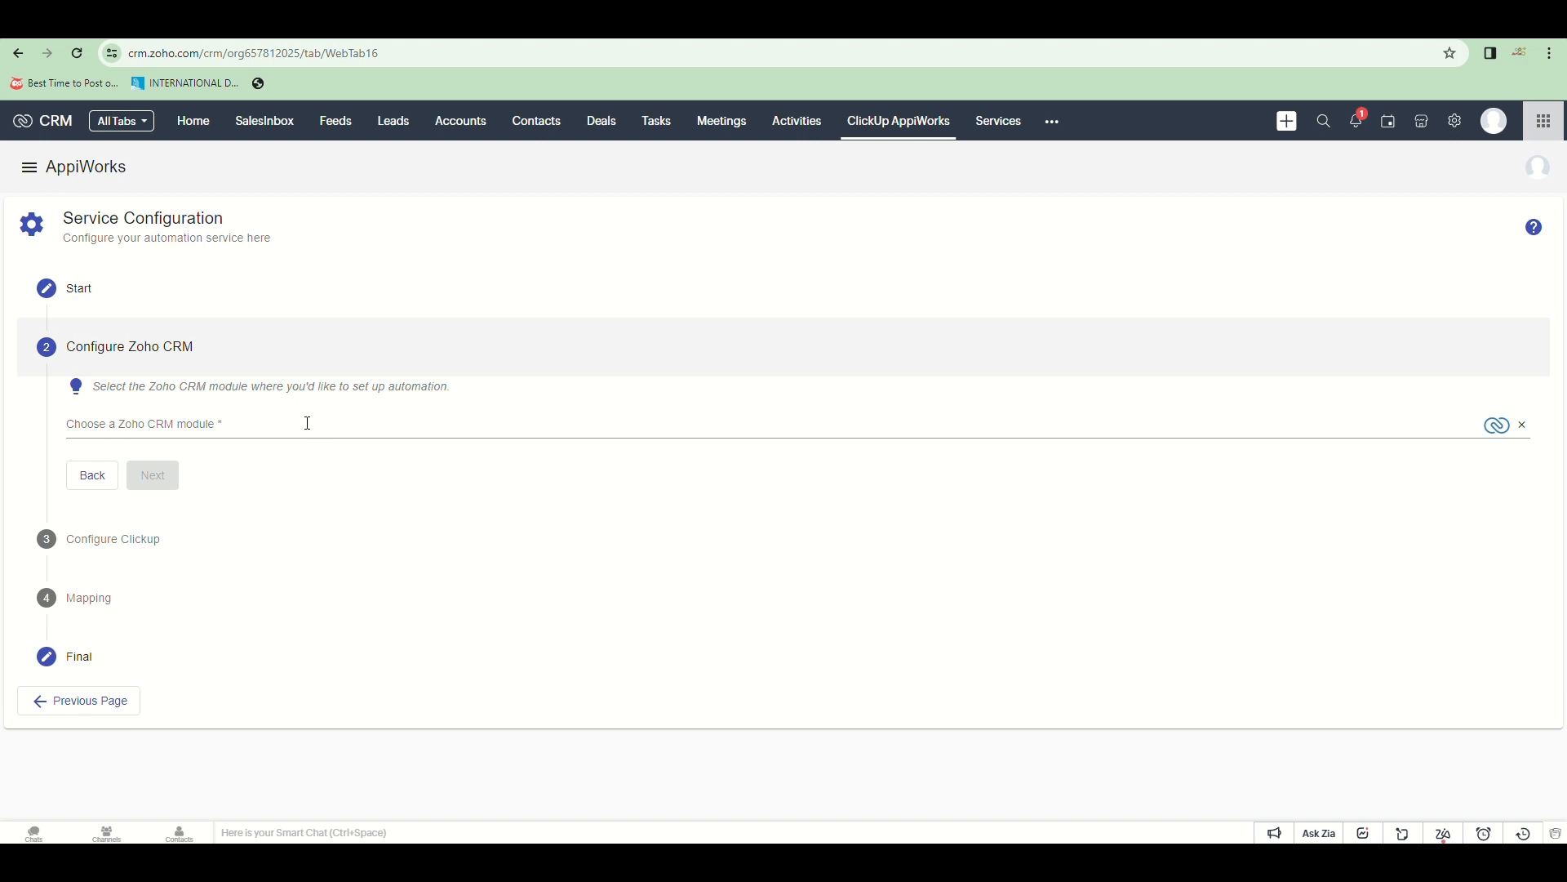
# Choose Tasks as the Zoho CRM module for the automation
pyautogui.click(308, 423)
pyautogui.scroll(-1, 245, 580)
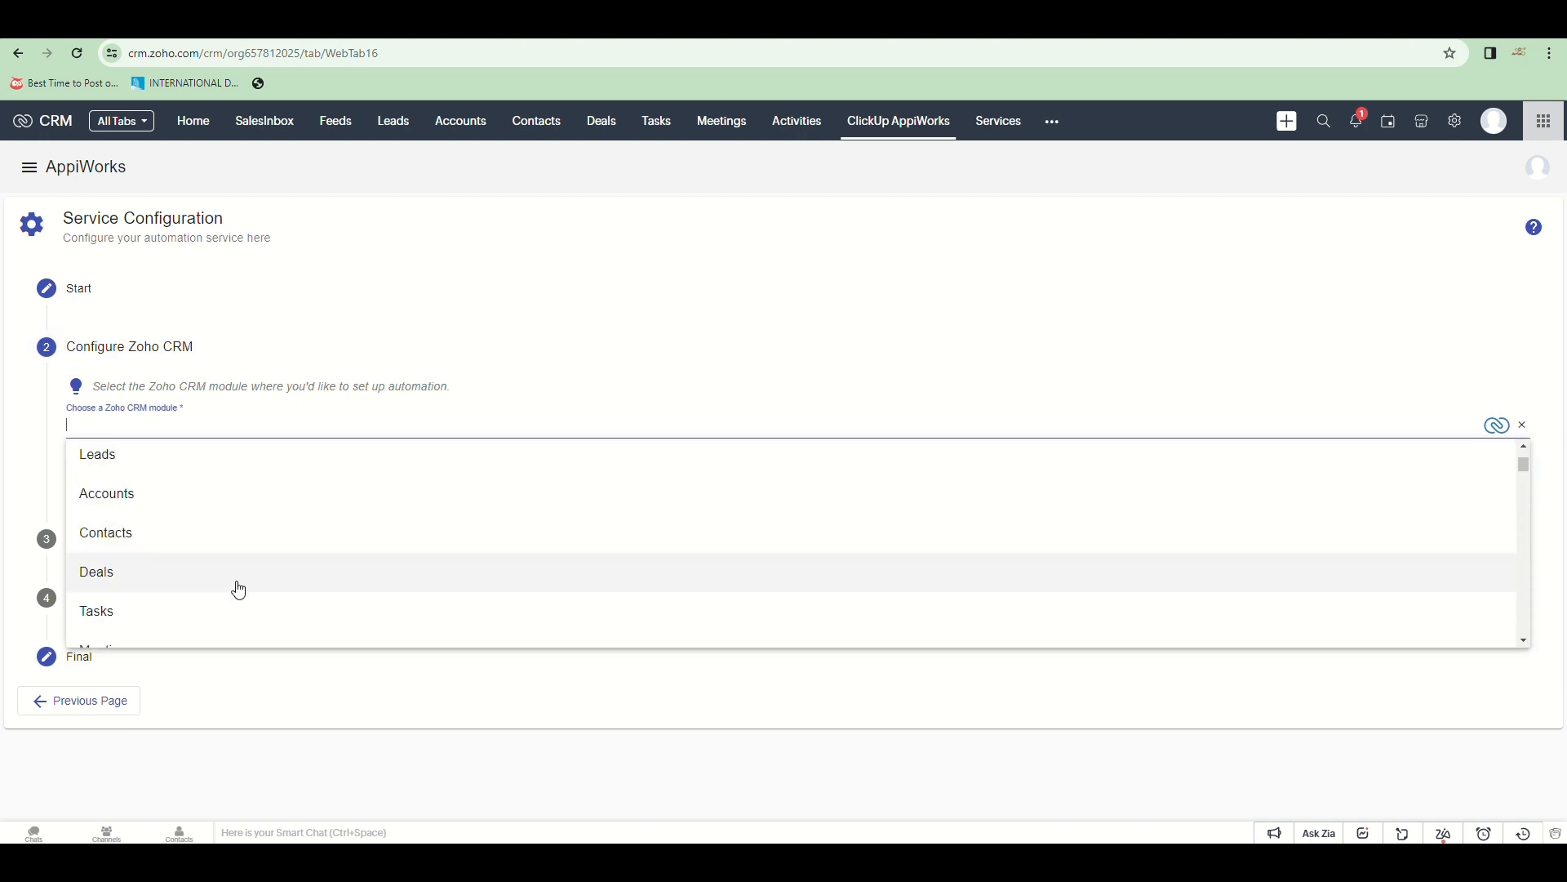
pyautogui.click(227, 624)
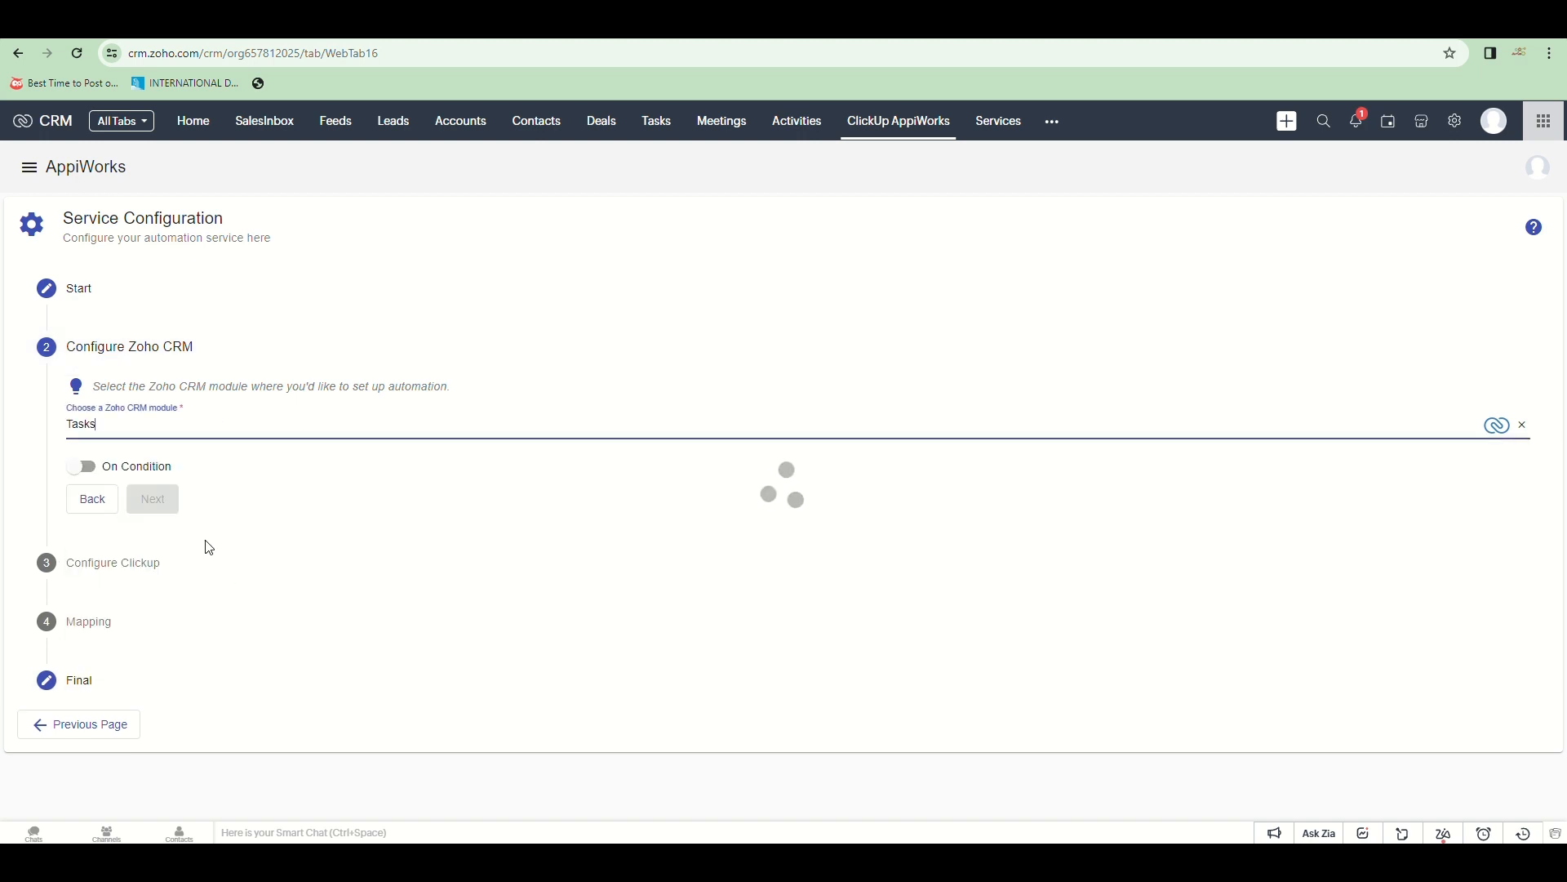
# Make the service run only on the condition that Priority equals High, and proceed to the ClickUp configuration
pyautogui.click(79, 466)
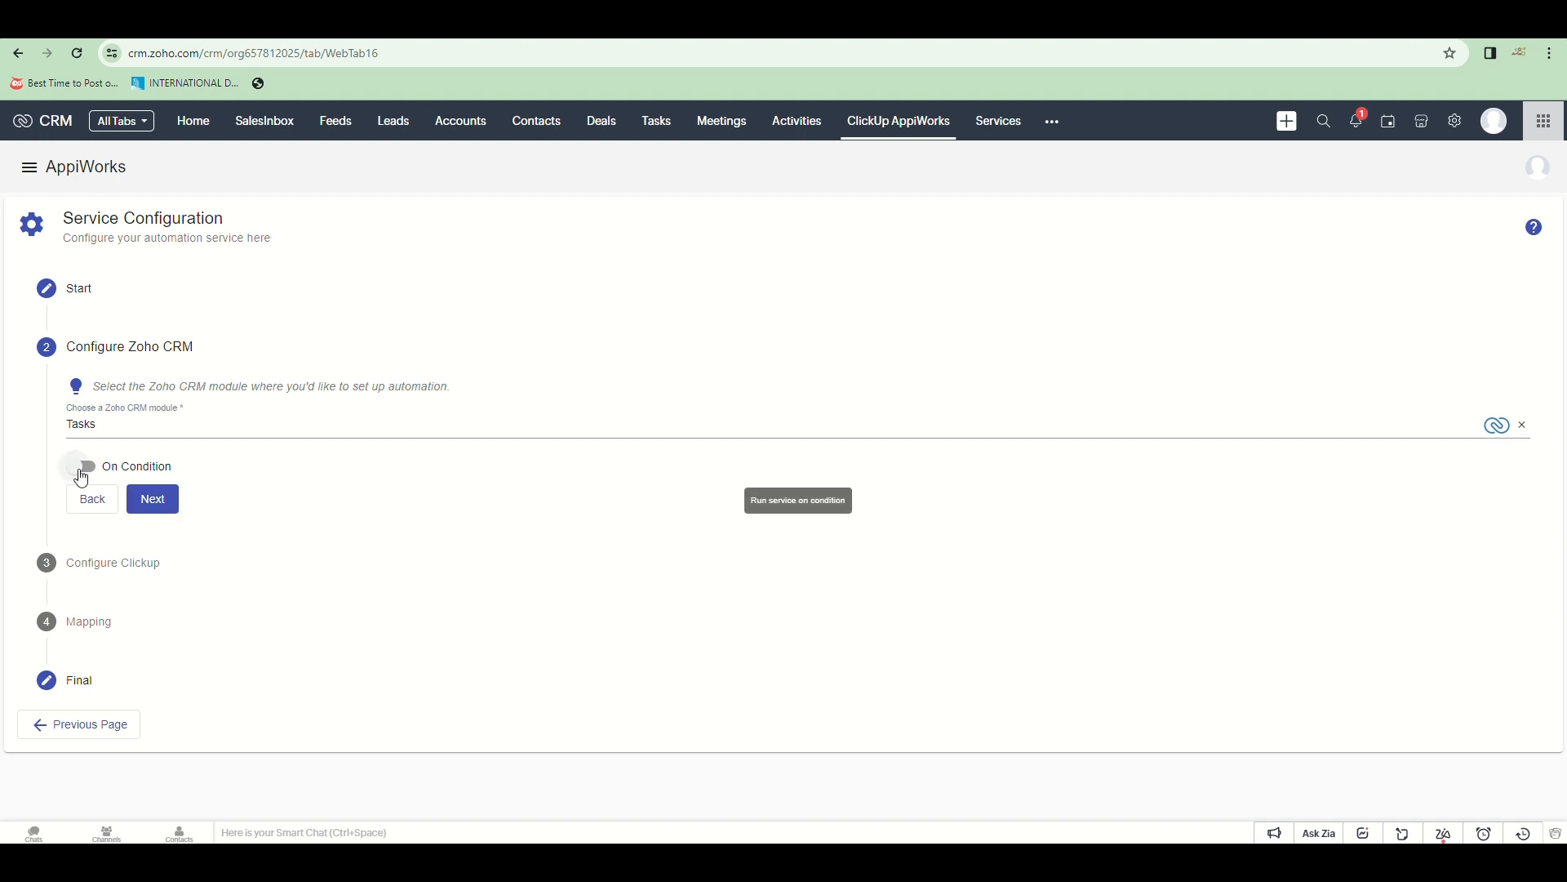
pyautogui.click(127, 560)
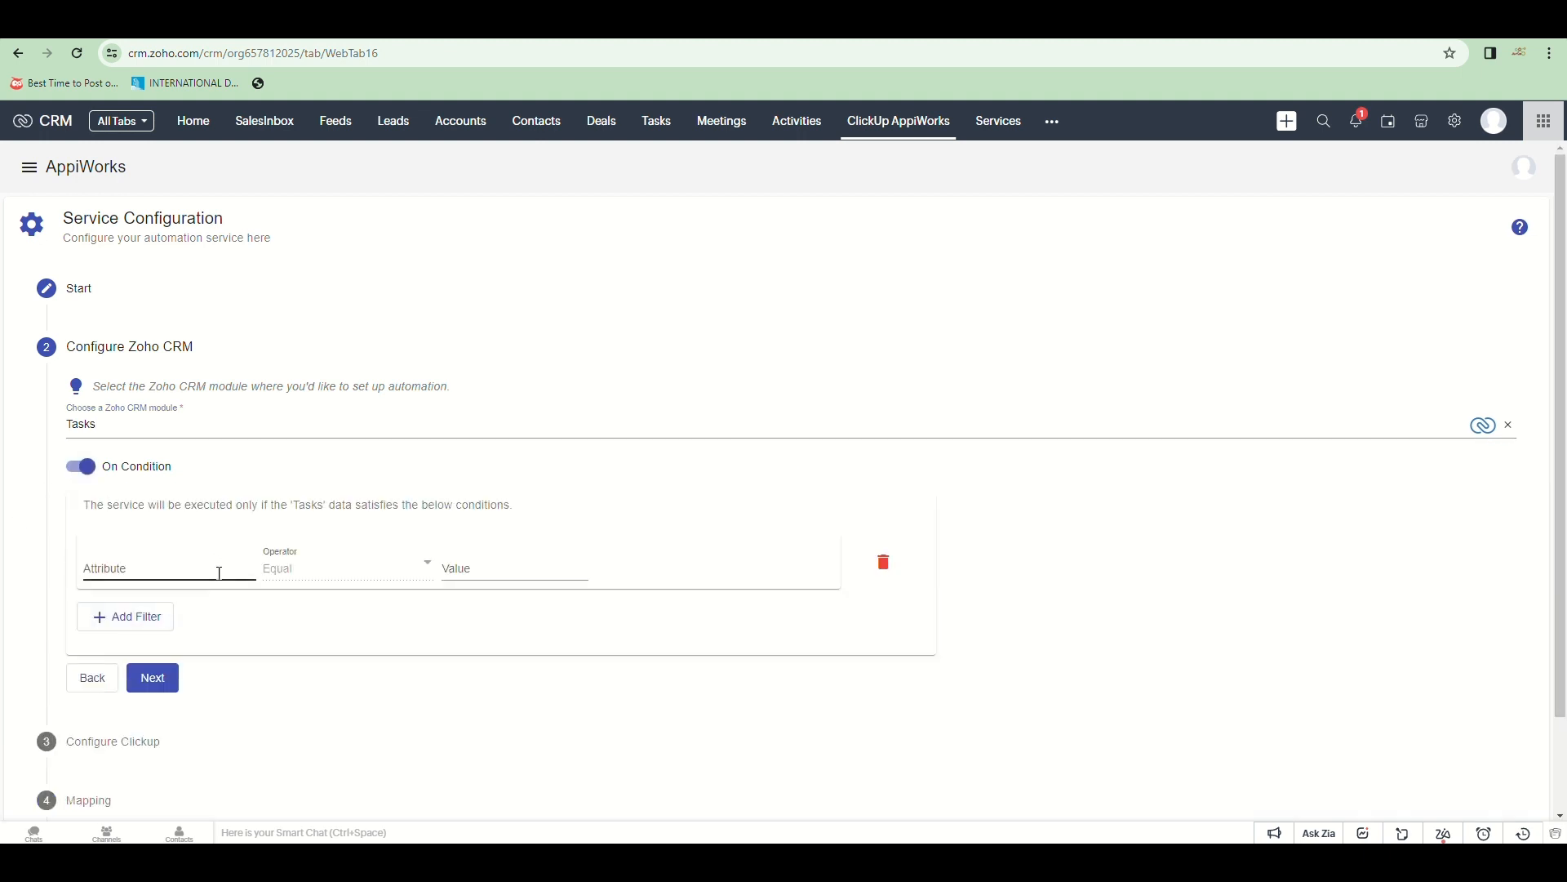
pyautogui.click(214, 570)
pyautogui.scroll(-5, 182, 651)
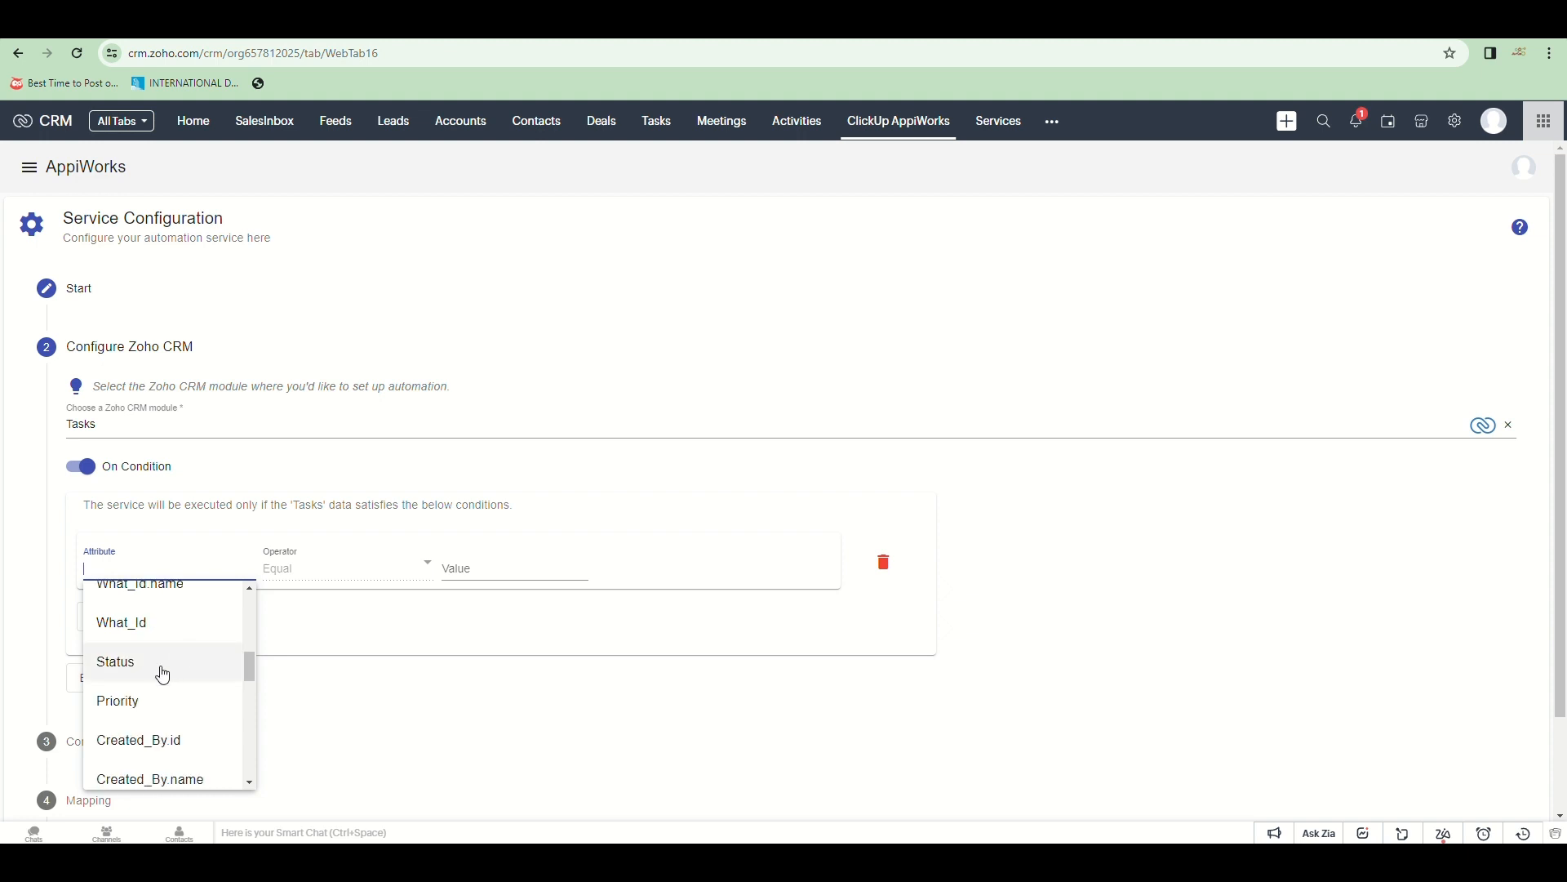
pyautogui.click(164, 697)
pyautogui.click(499, 570)
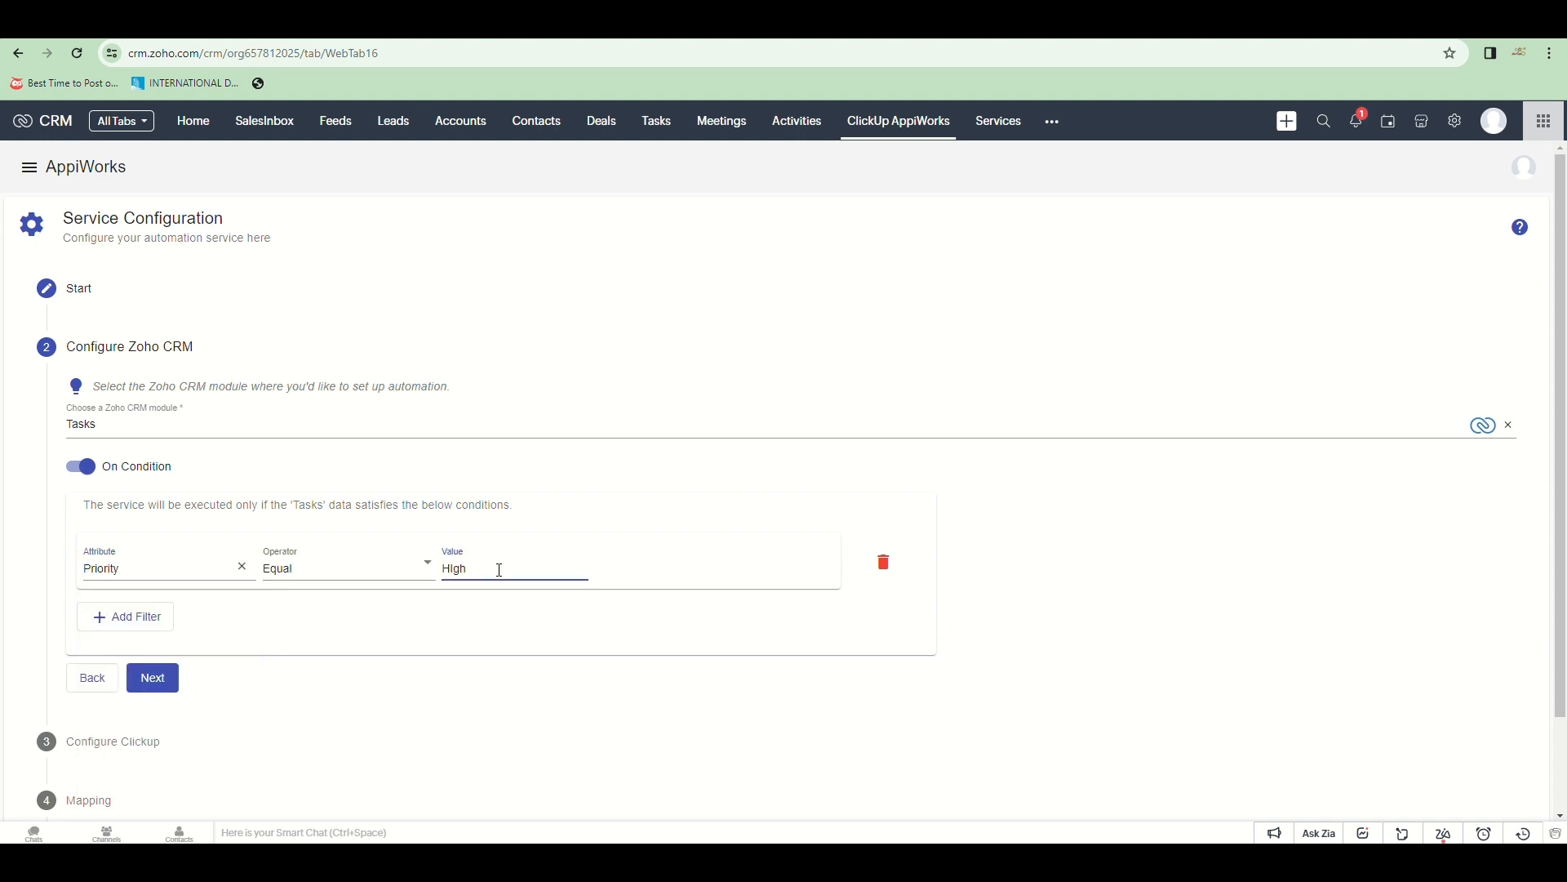
pyautogui.click(159, 684)
# Add a ClickUp connection named "Connection 3 (Clickup)" with key authentication, enter the ClickUp API key and connect it
pyautogui.click(182, 516)
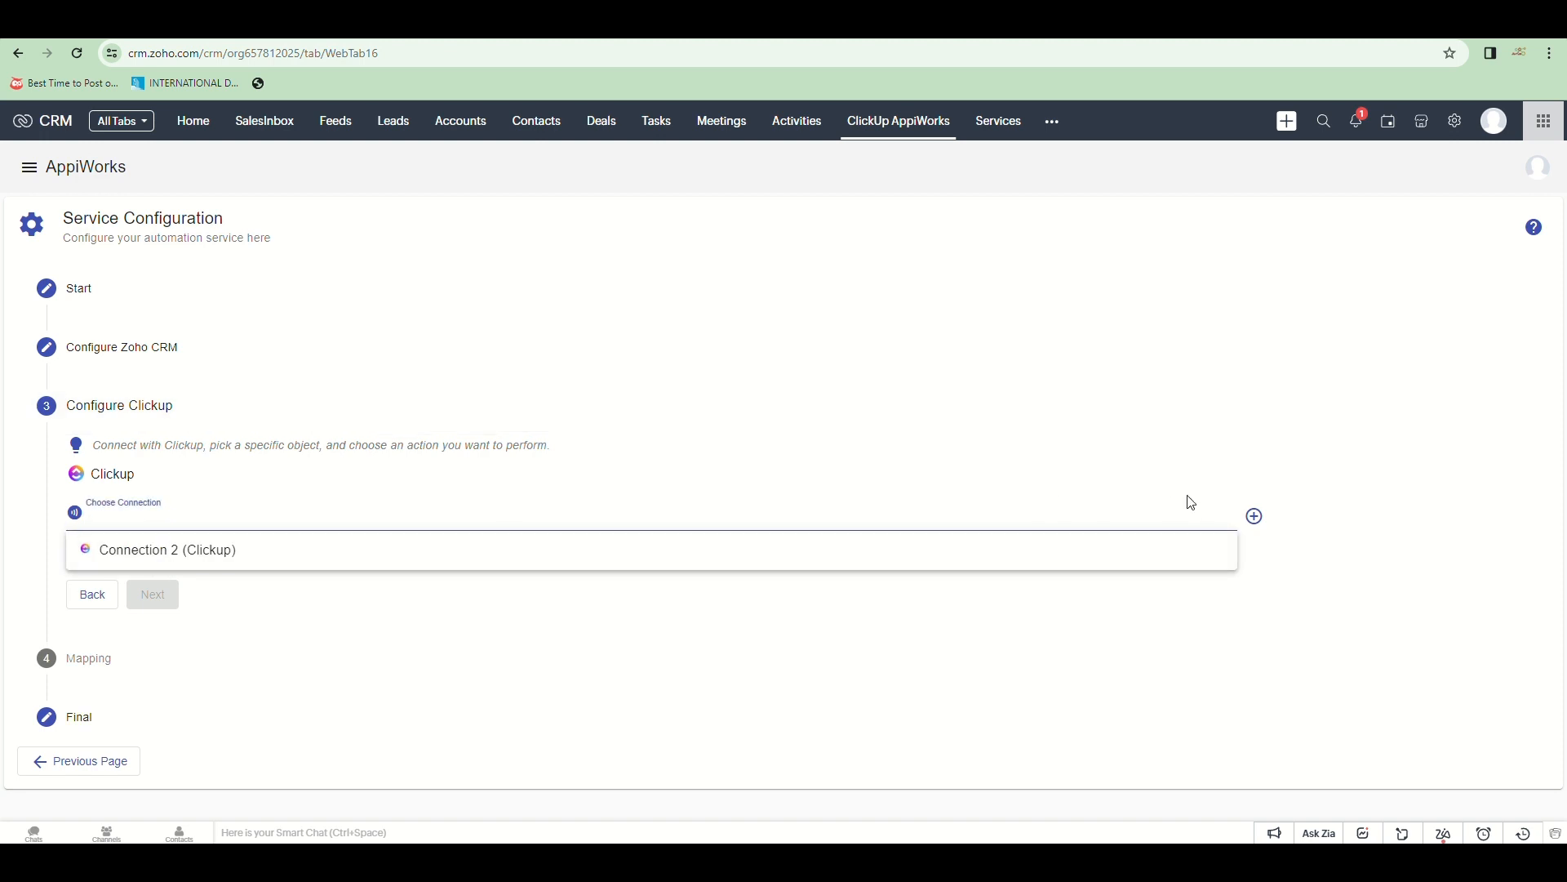
pyautogui.click(1322, 528)
pyautogui.click(1255, 518)
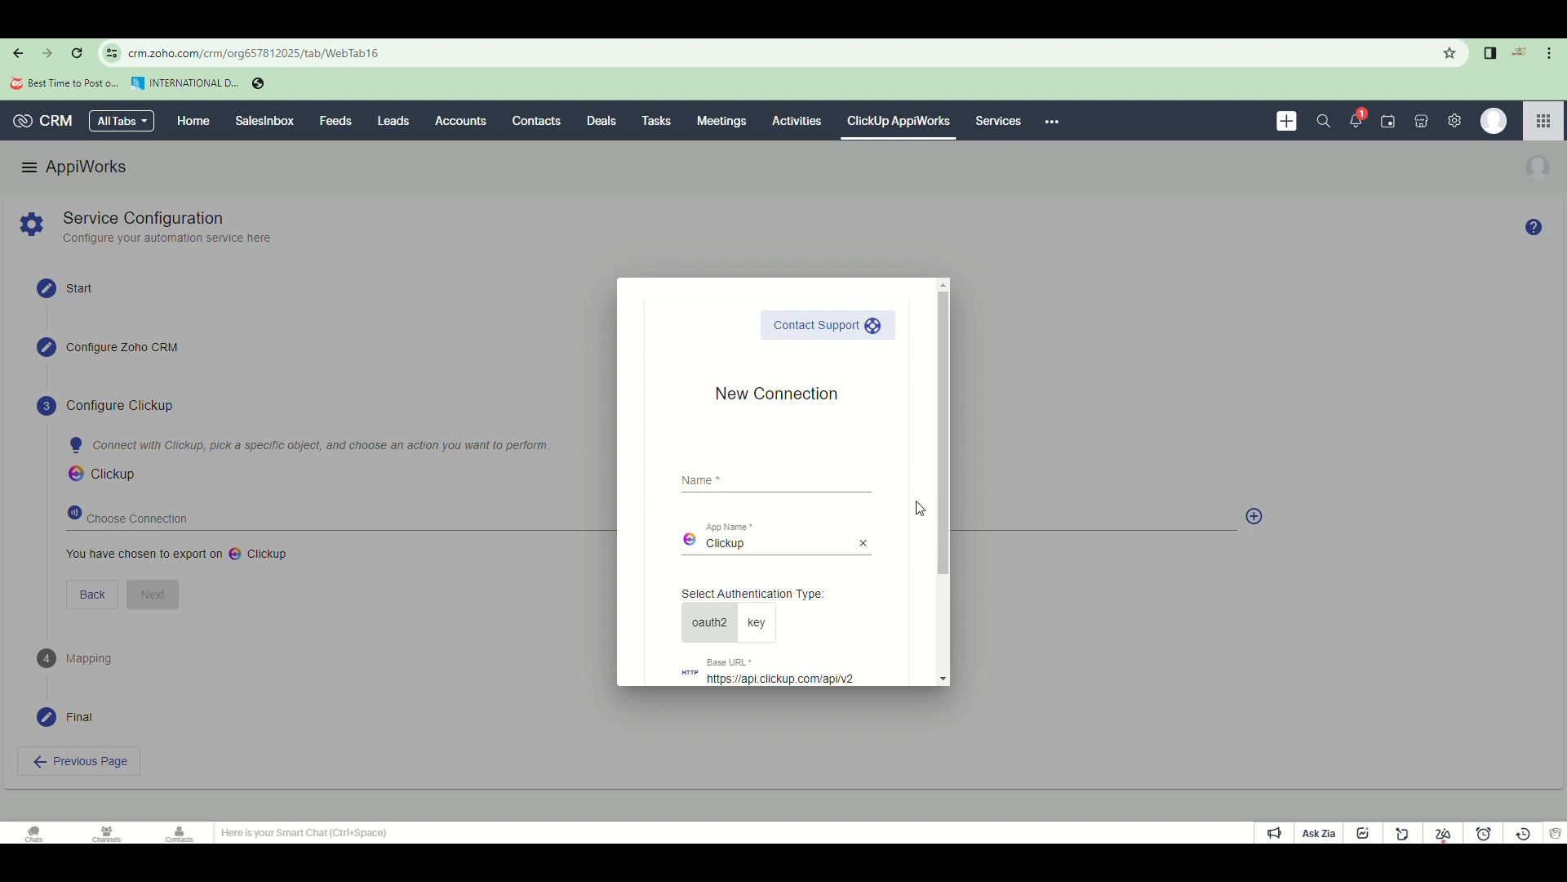
pyautogui.moveTo(942, 486); pyautogui.dragTo(945, 620)
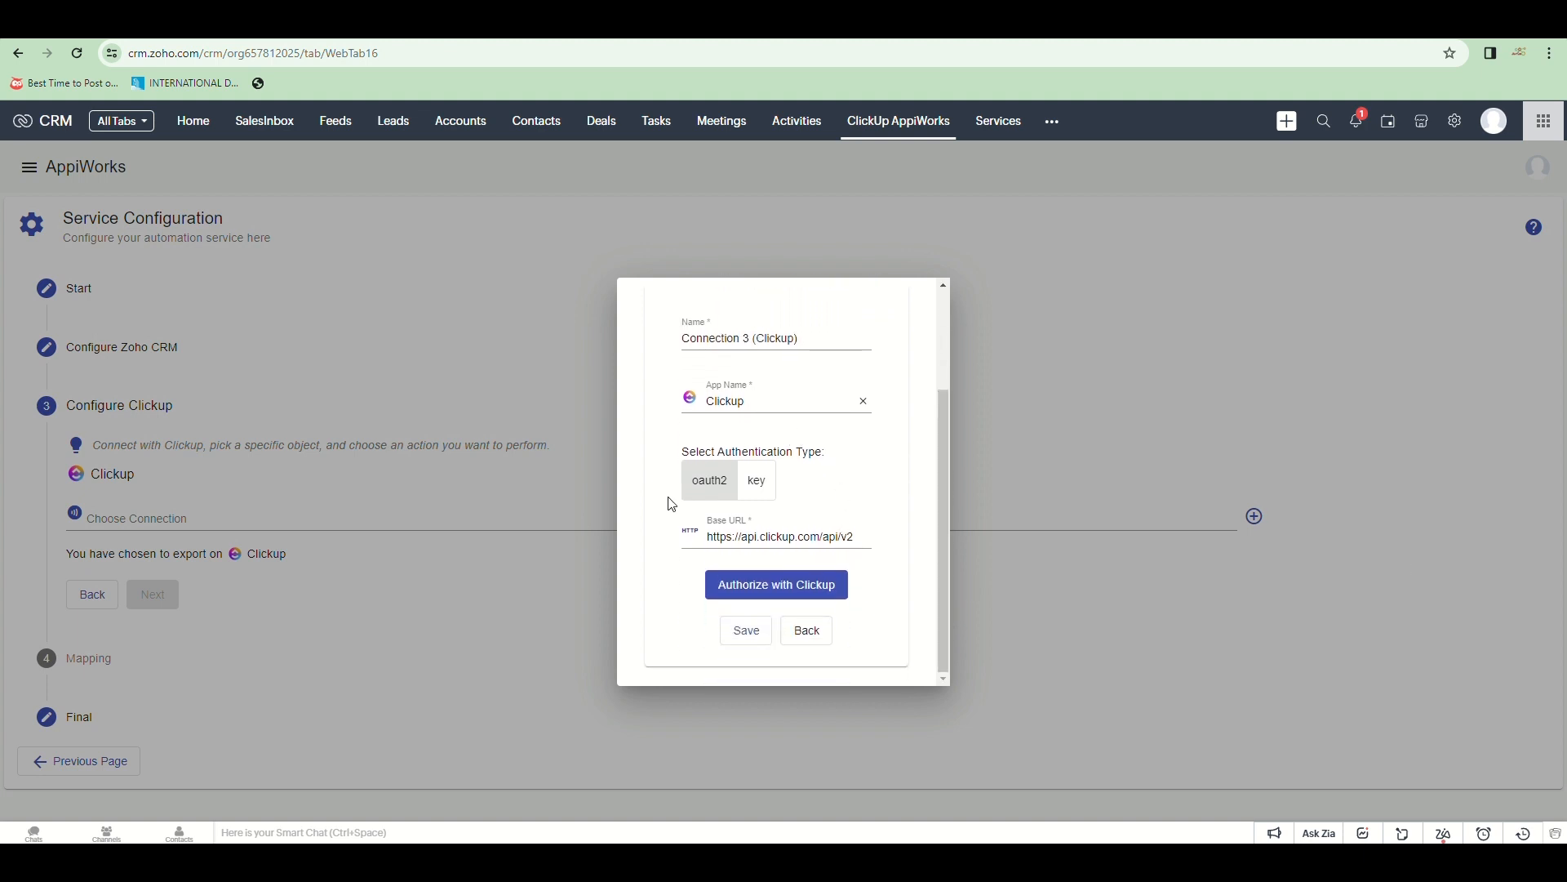
pyautogui.click(756, 482)
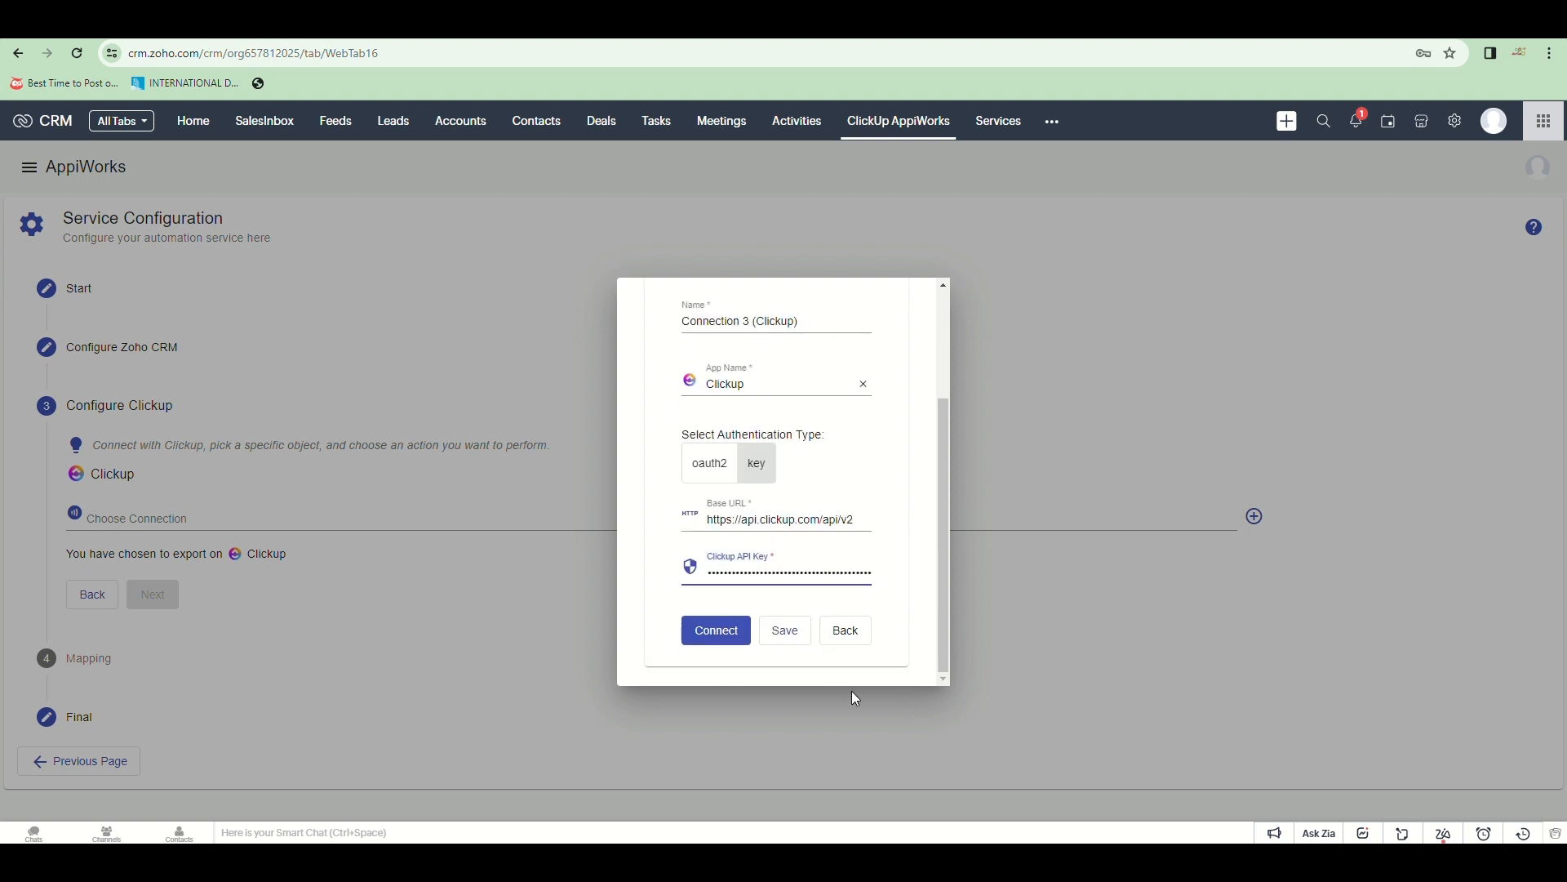
pyautogui.click(716, 630)
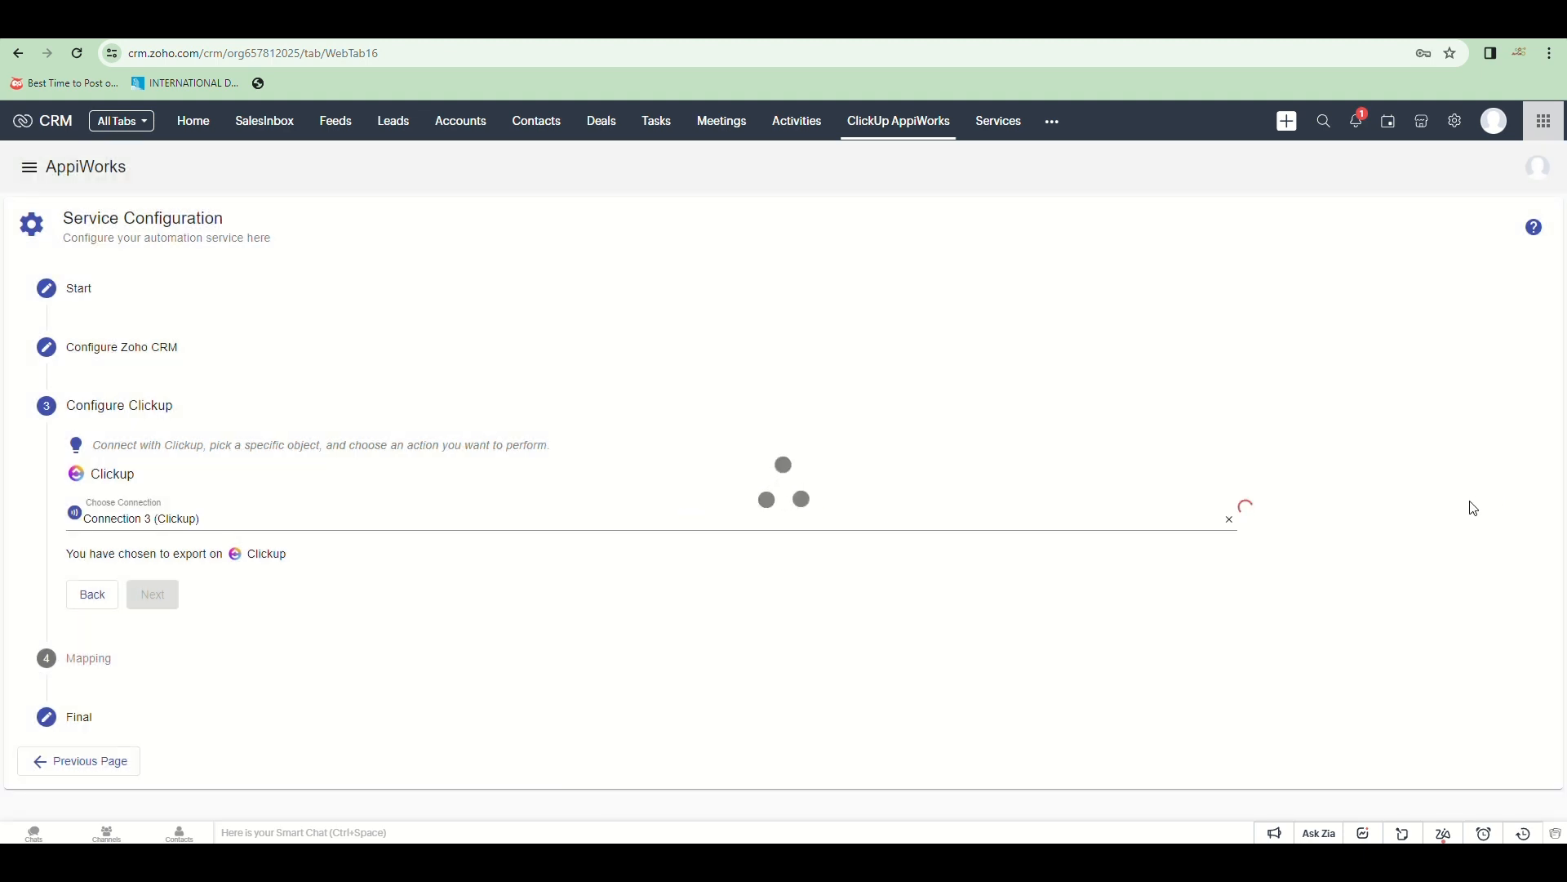
# Set the ClickUp object to Tasks and the action to Create
pyautogui.click(134, 565)
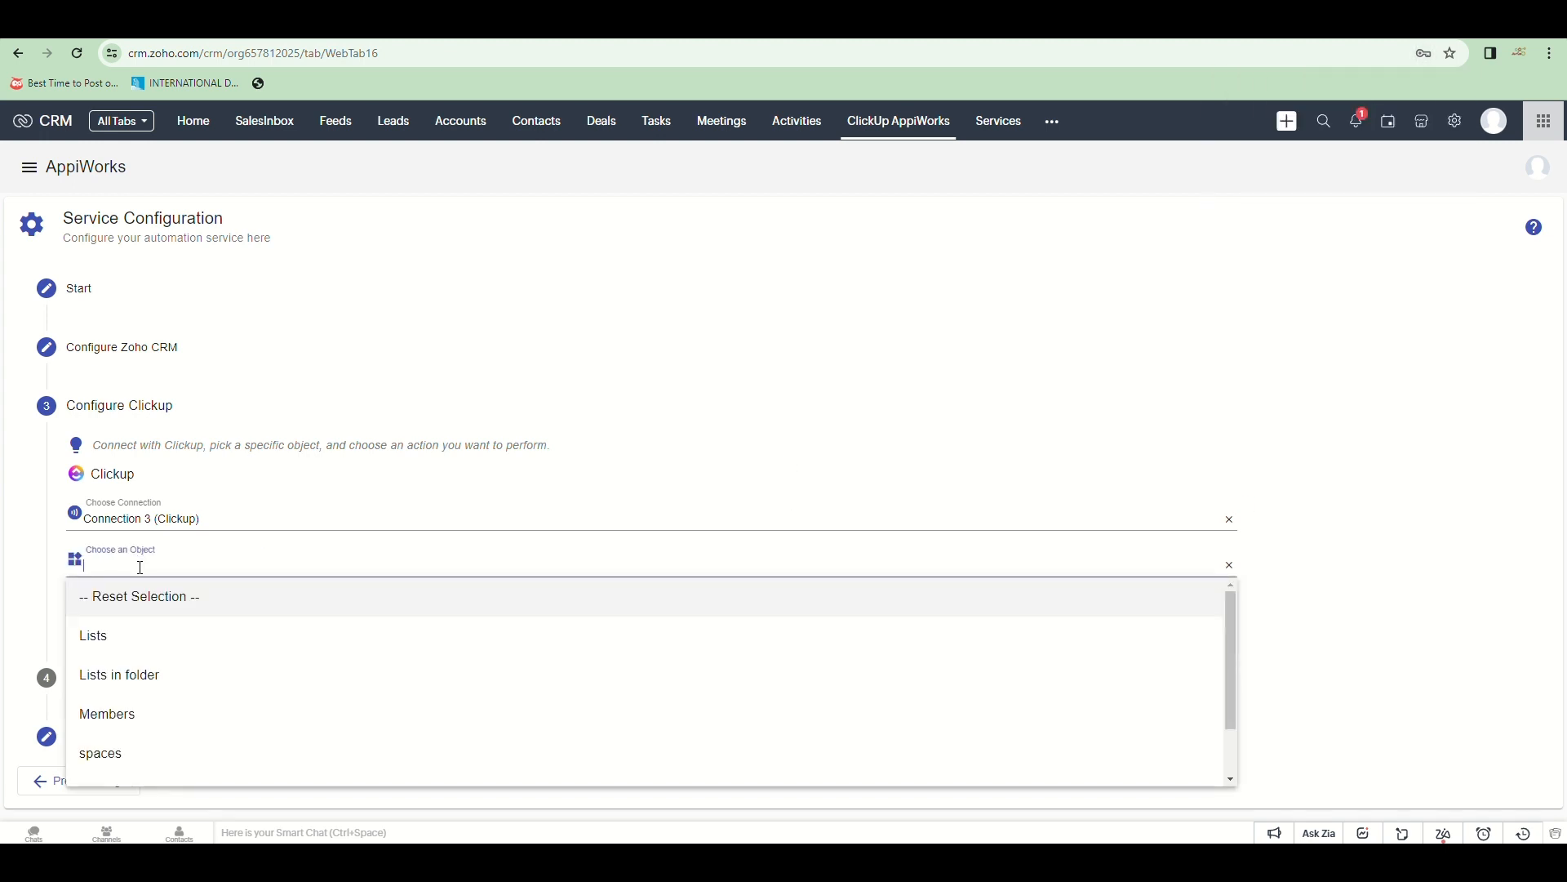
pyautogui.scroll(-3, 171, 718)
pyautogui.click(168, 723)
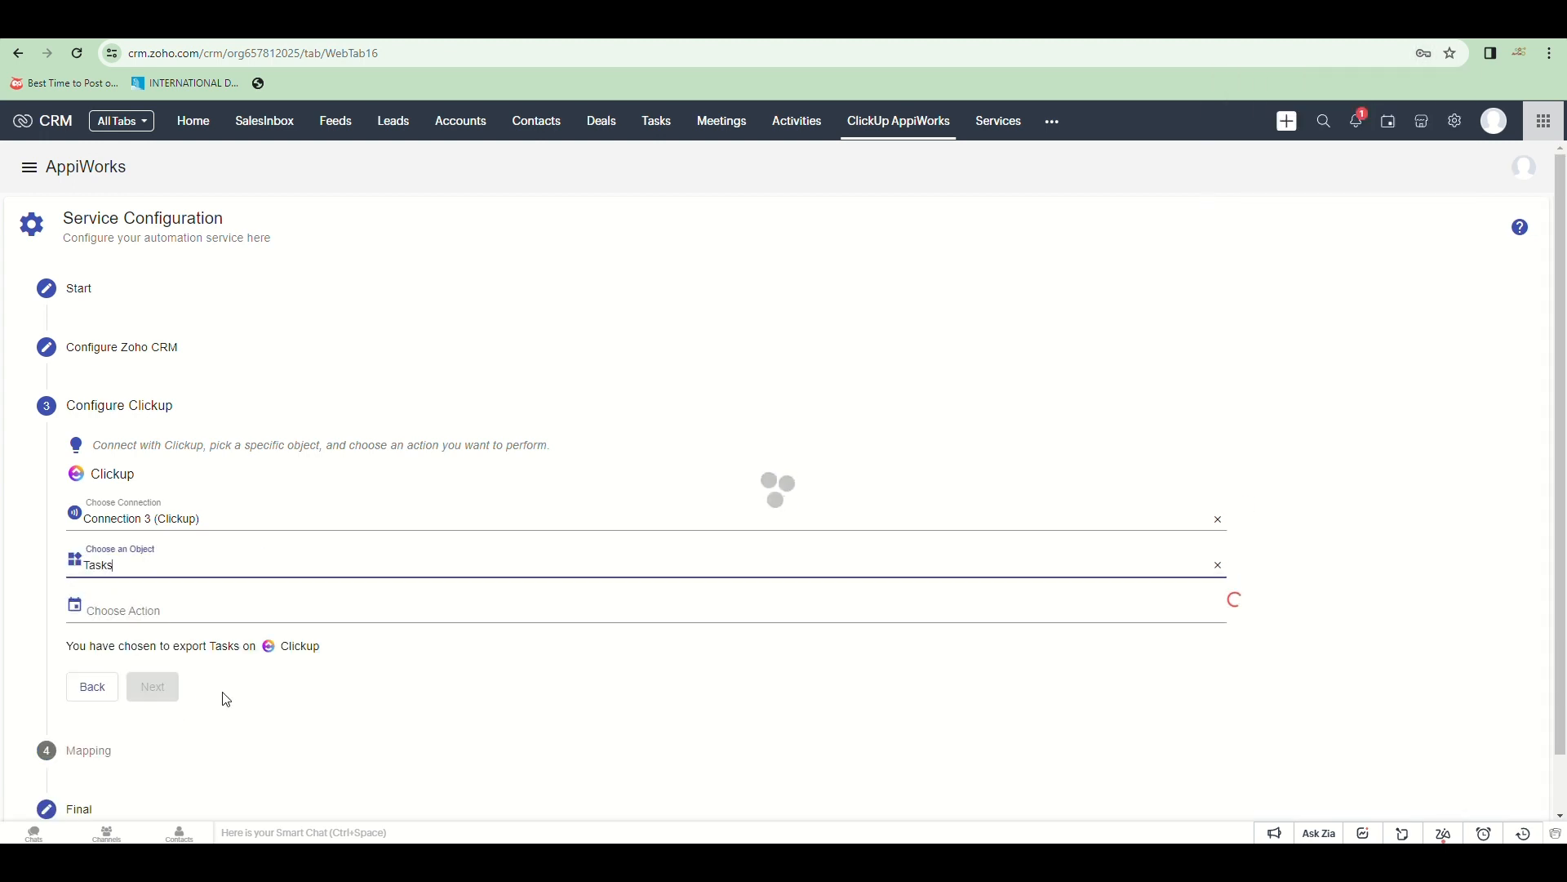
pyautogui.click(399, 614)
pyautogui.click(307, 653)
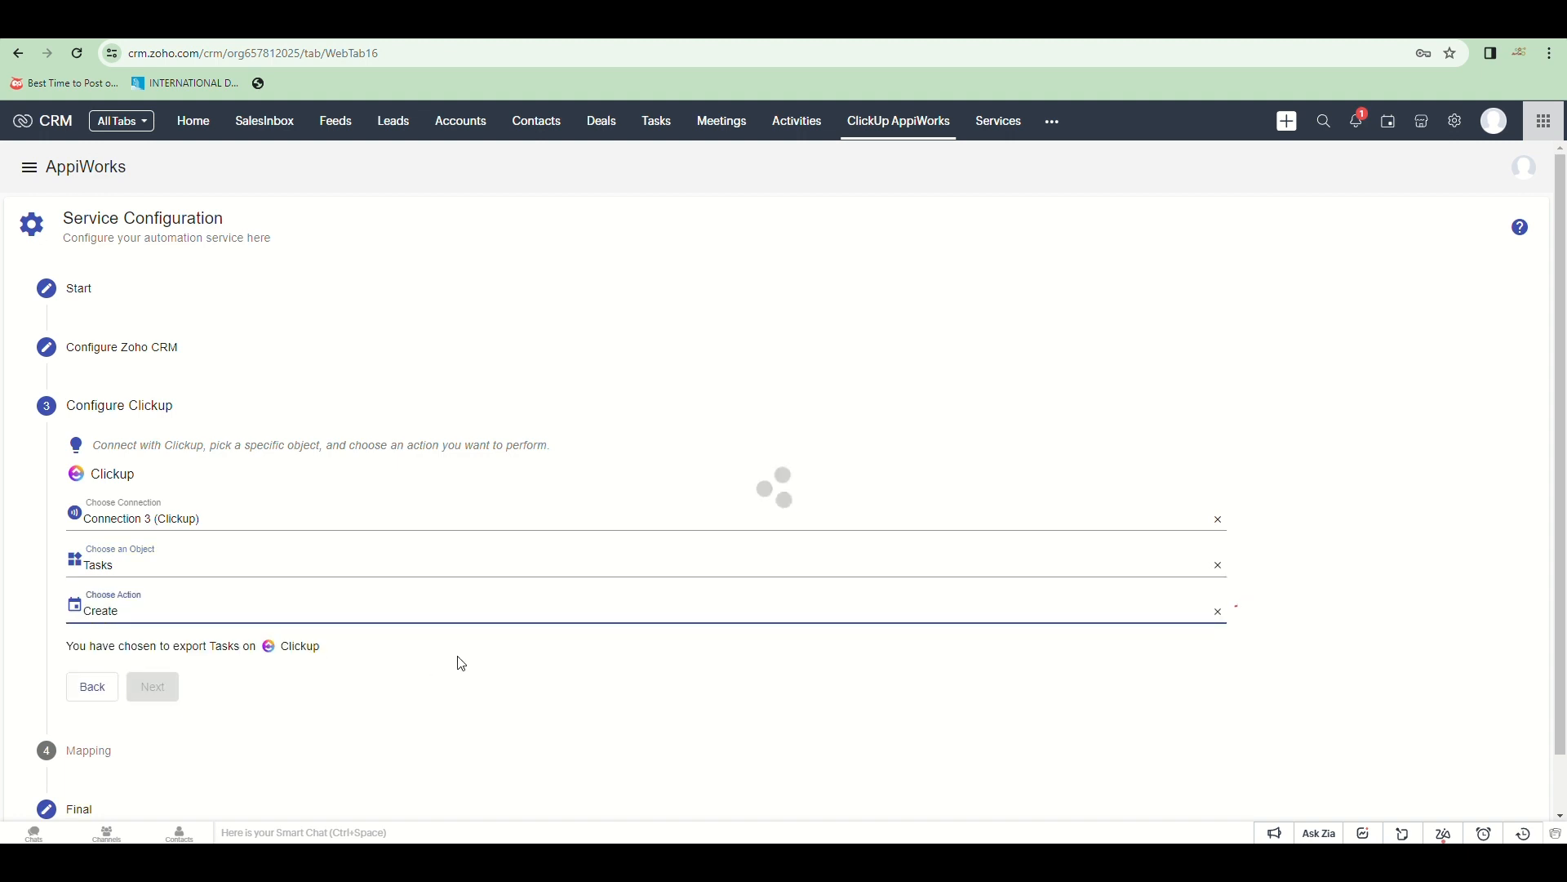
# Select the available ClickUp workspace, the DPM space and the "task list" list, and proceed to the field mapping
pyautogui.click(921, 677)
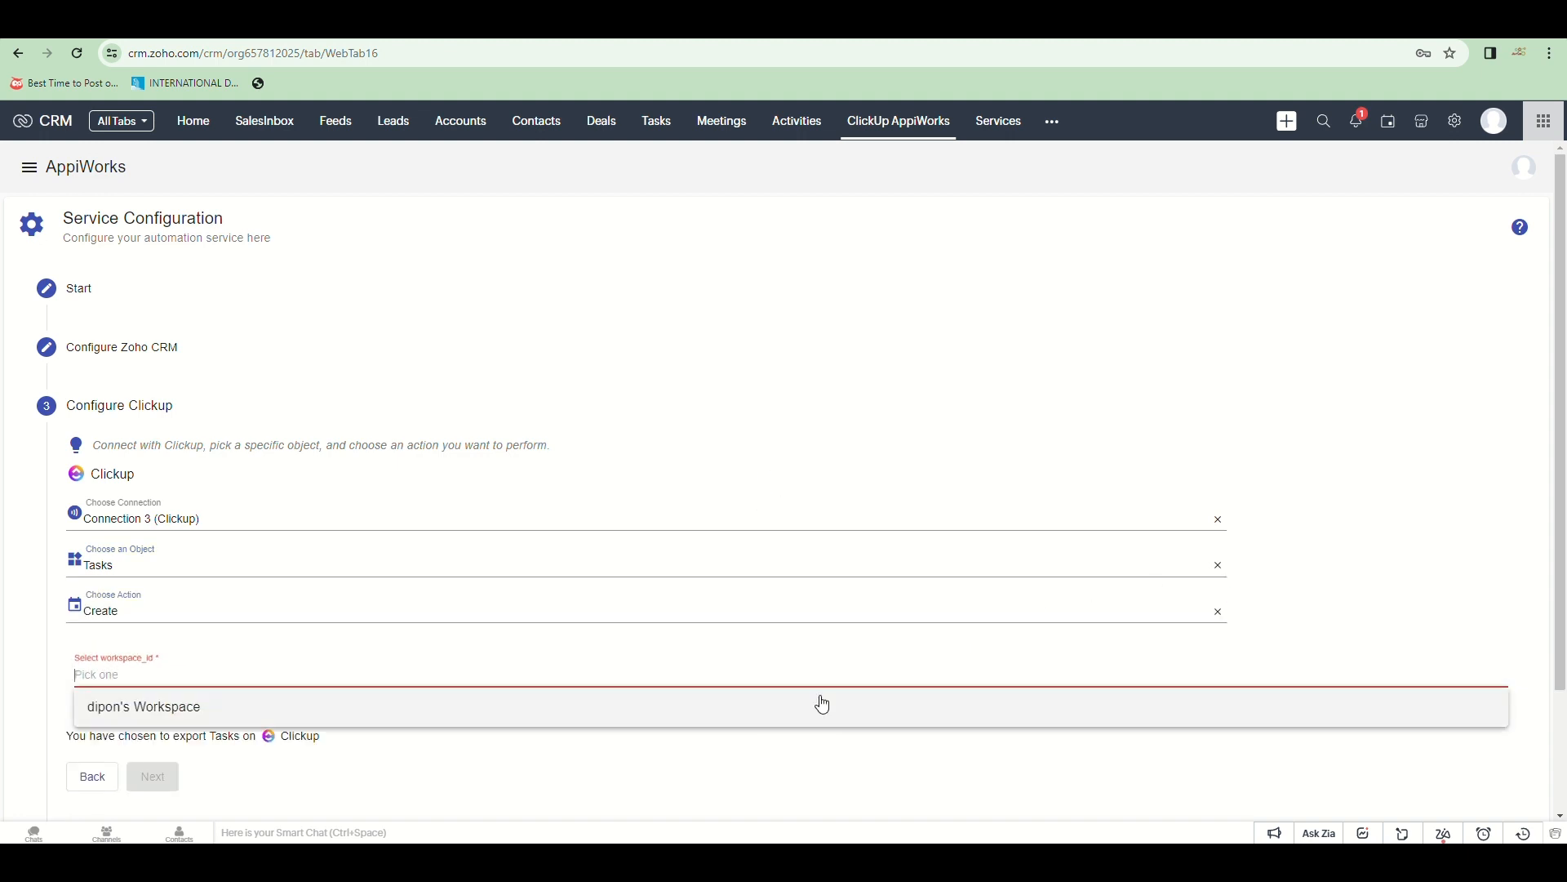
pyautogui.click(556, 724)
pyautogui.scroll(-2, 1504, 585)
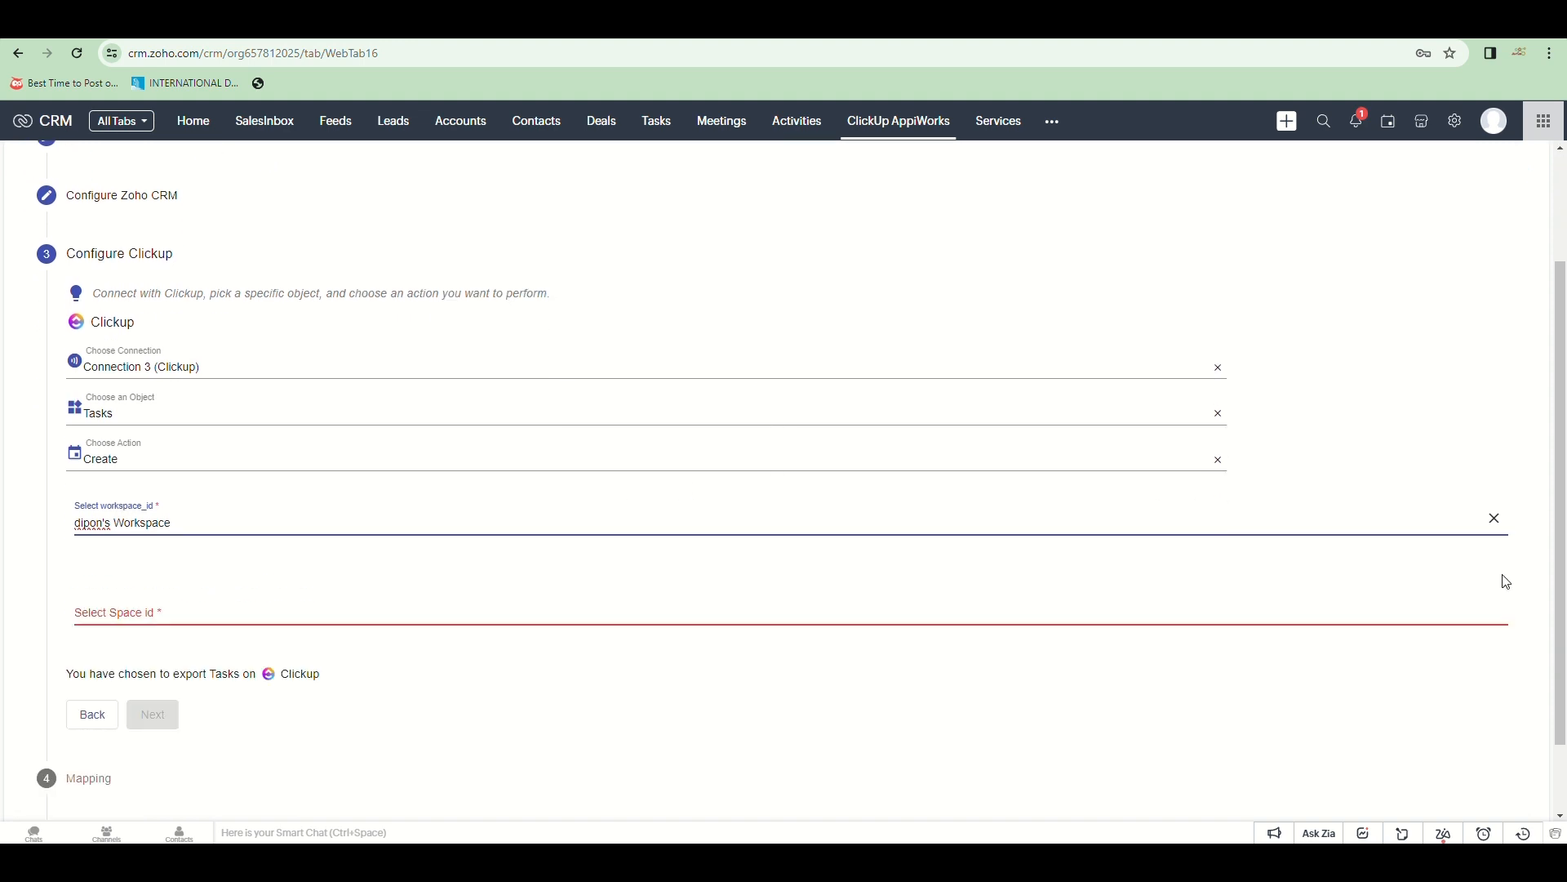
pyautogui.click(252, 613)
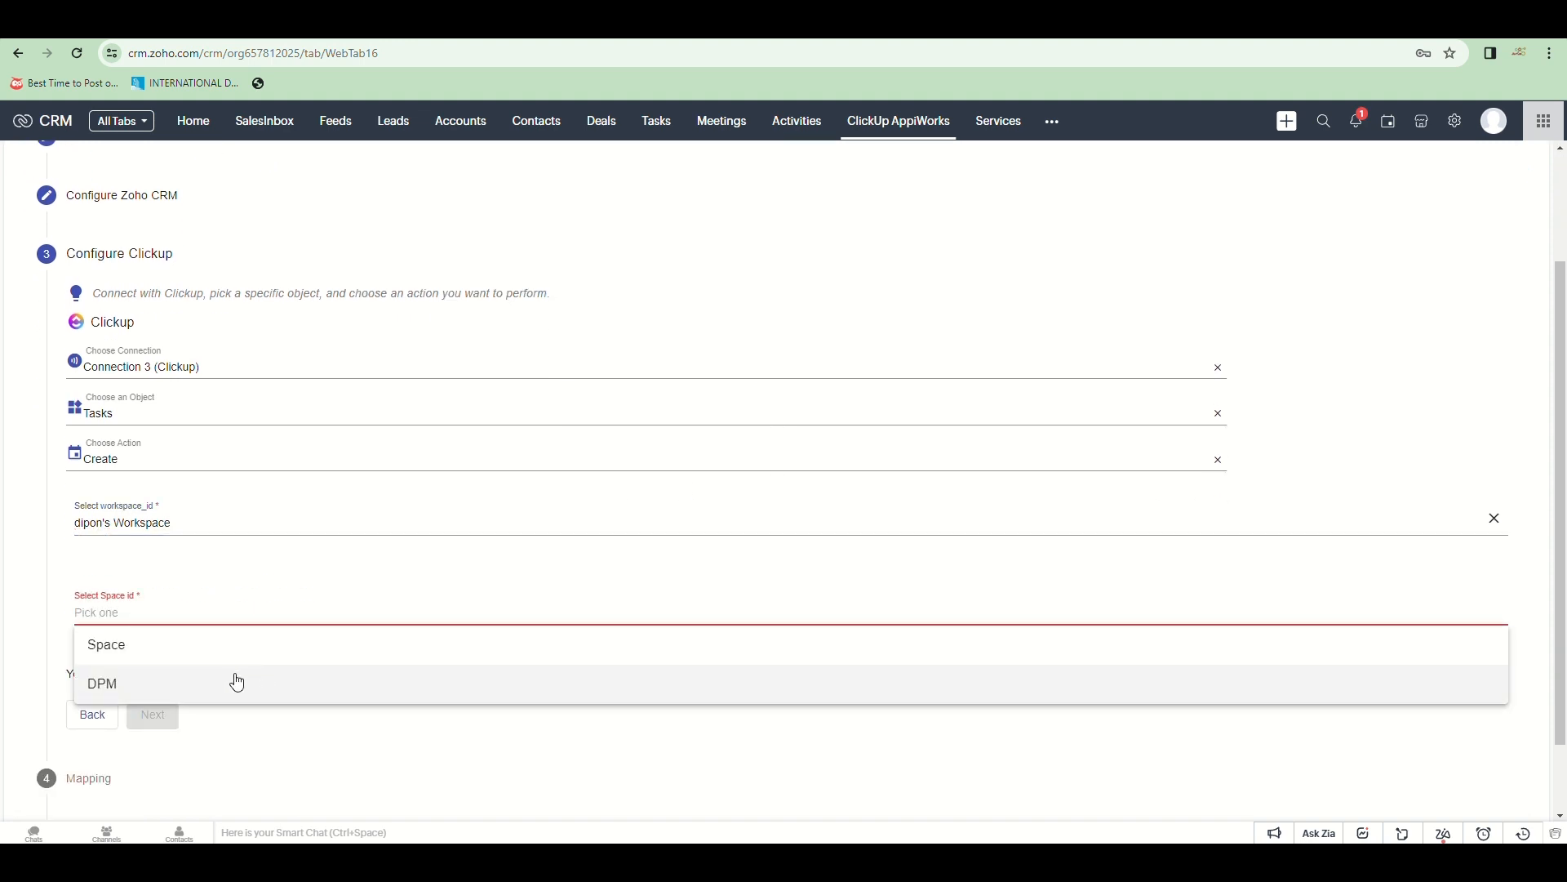
pyautogui.click(234, 682)
pyautogui.scroll(-1, 462, 648)
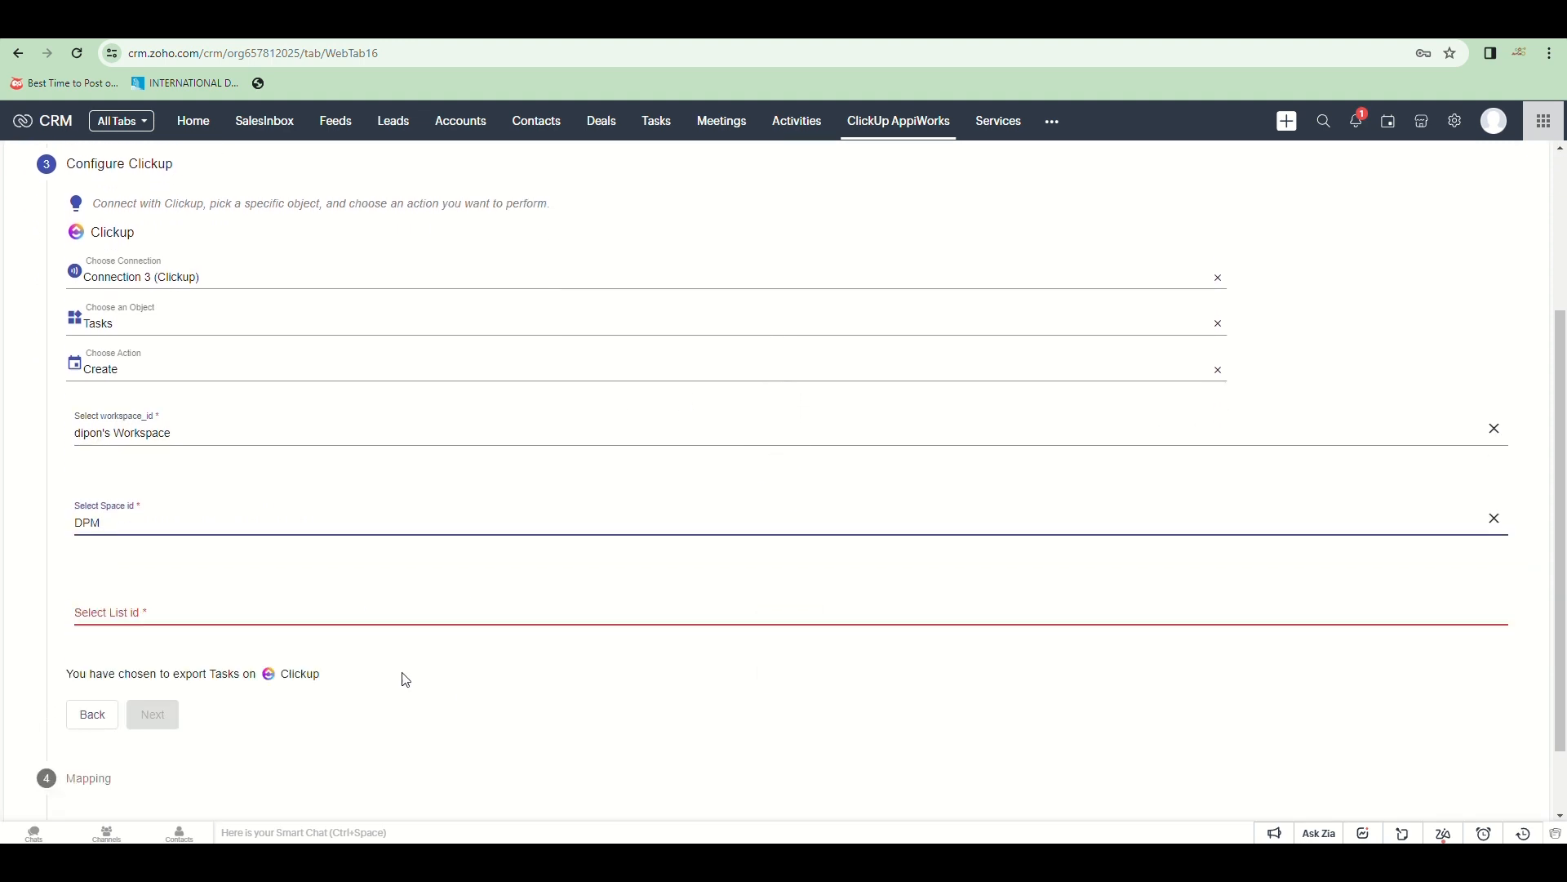
pyautogui.click(163, 614)
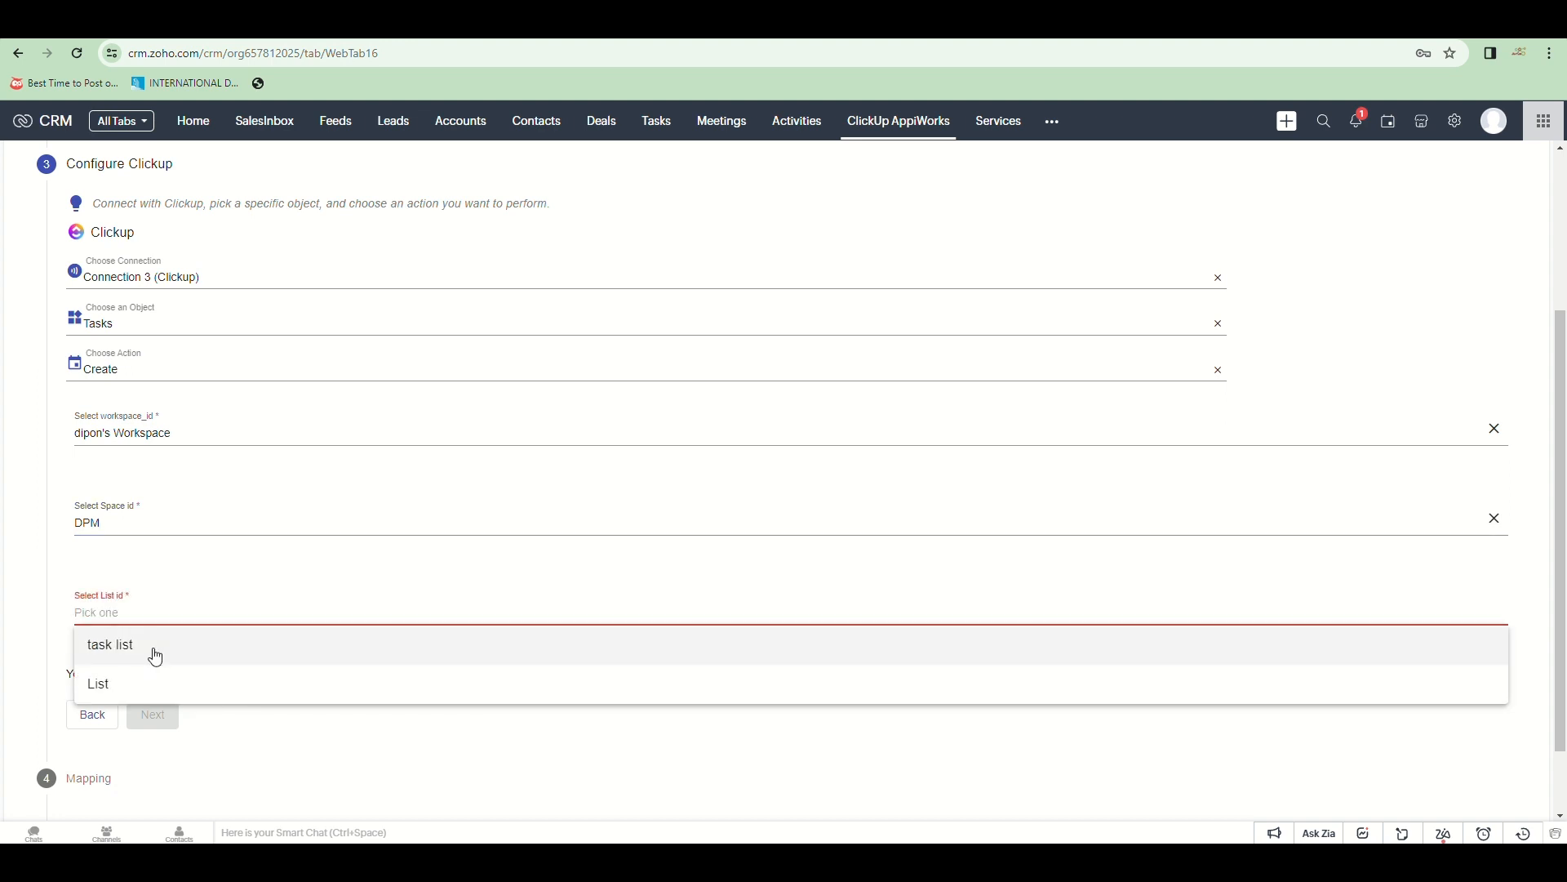
pyautogui.click(155, 657)
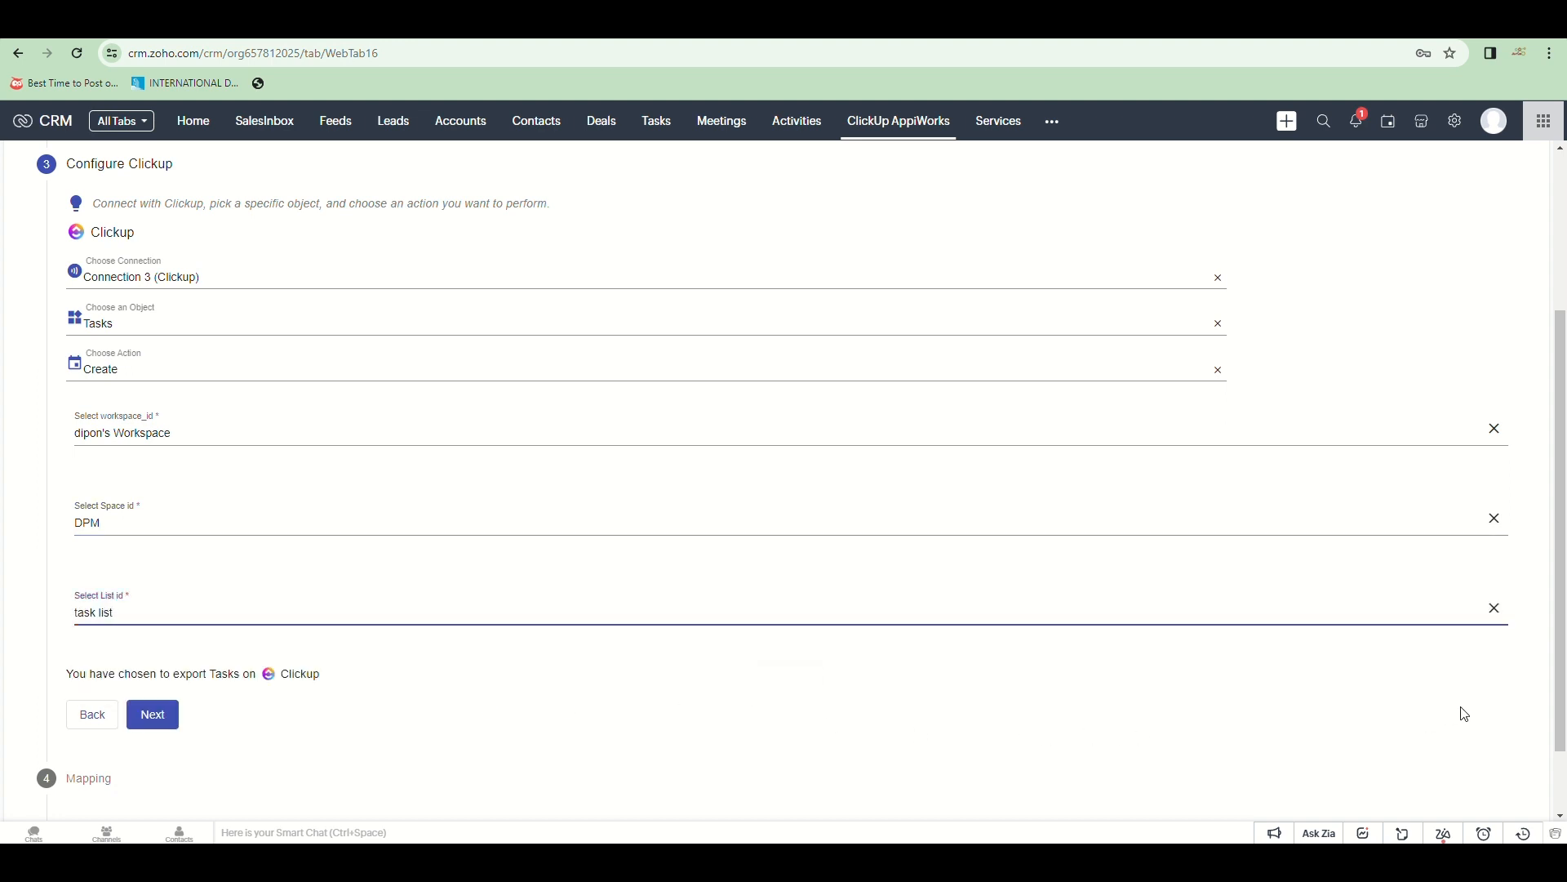
pyautogui.click(153, 714)
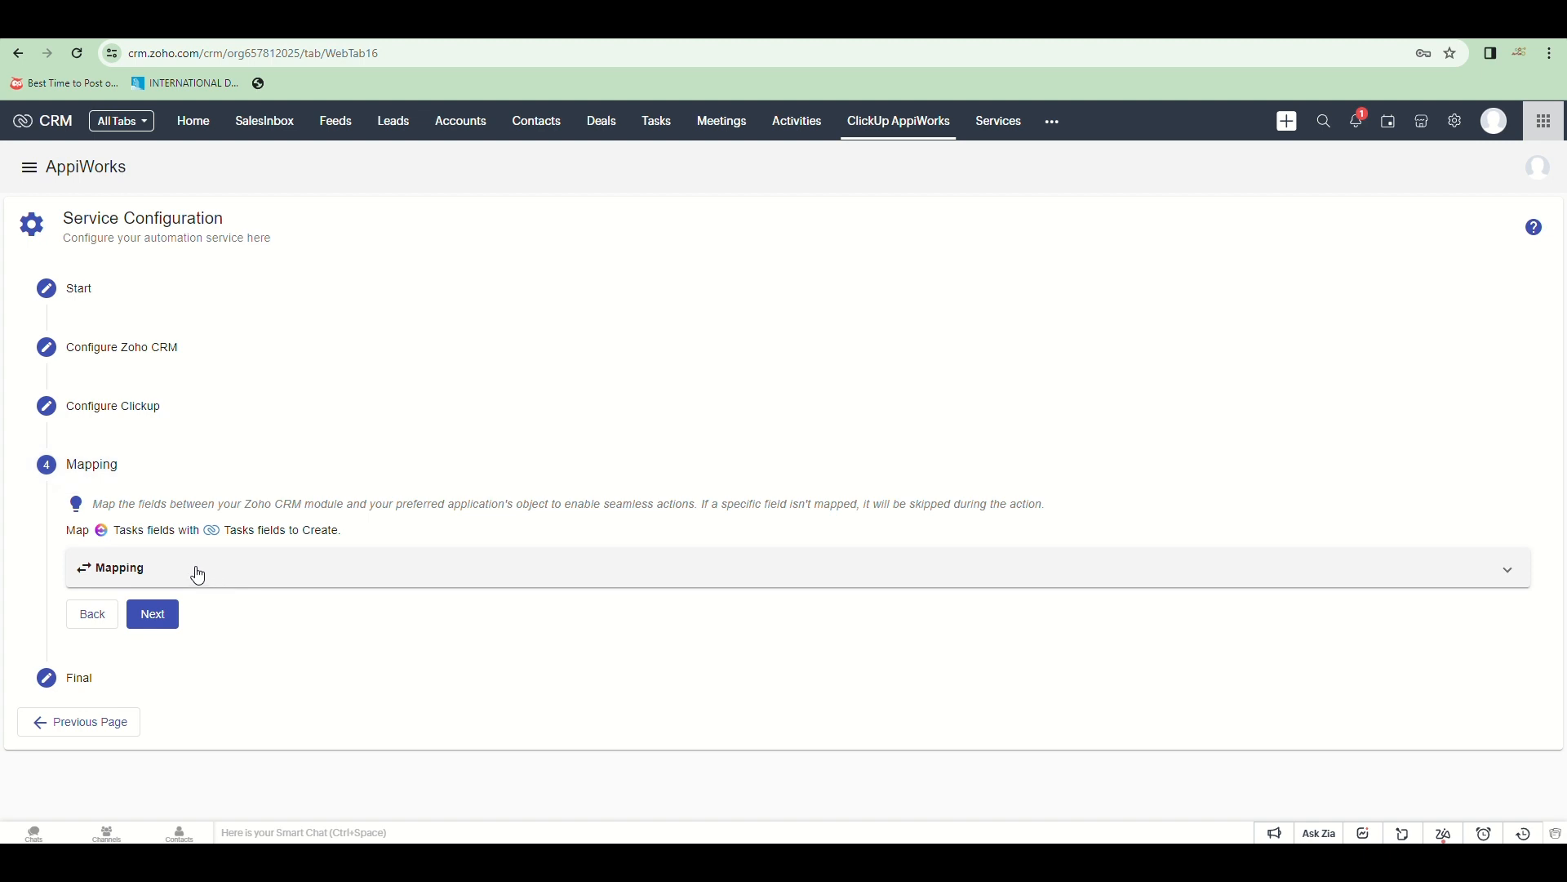
# Accept the automatic mapping of matching task fields and delete the id and Status mappings
pyautogui.click(198, 576)
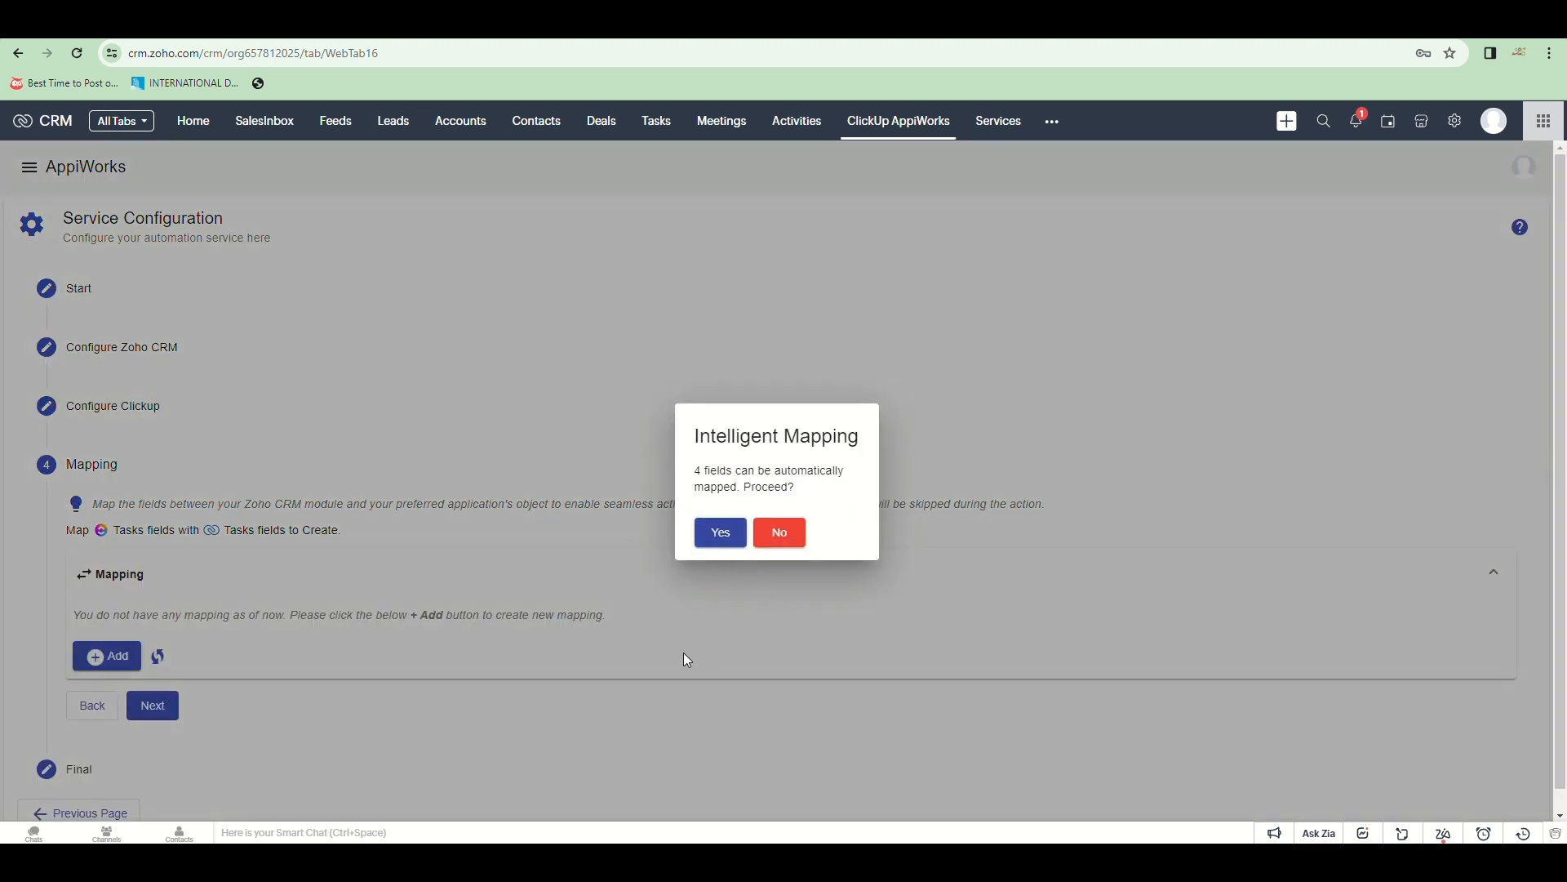
pyautogui.click(720, 533)
pyautogui.scroll(-2, 684, 569)
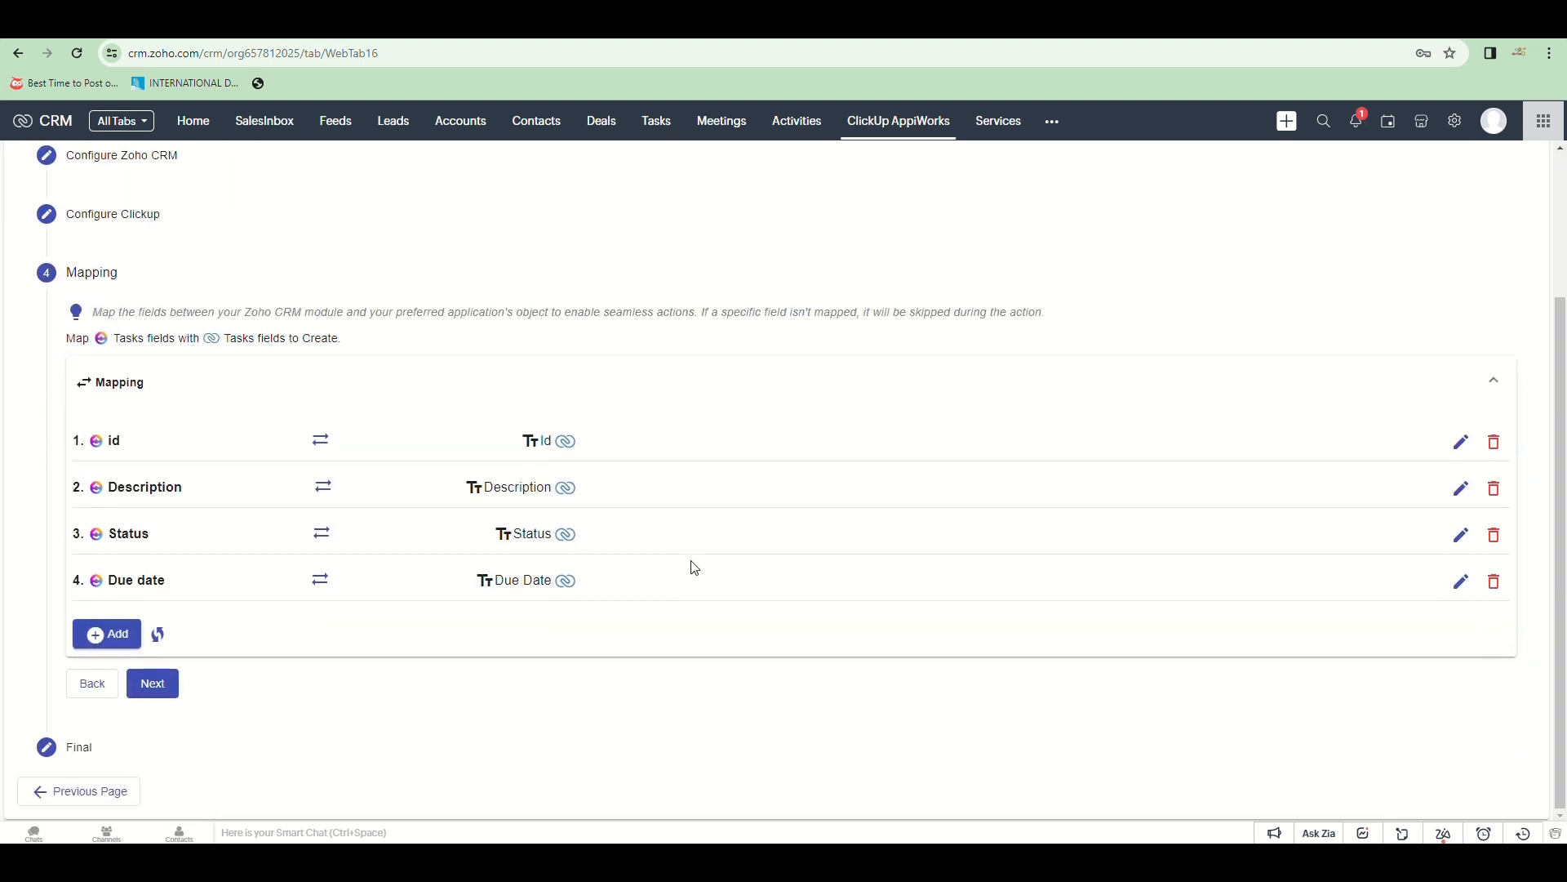
pyautogui.click(1493, 443)
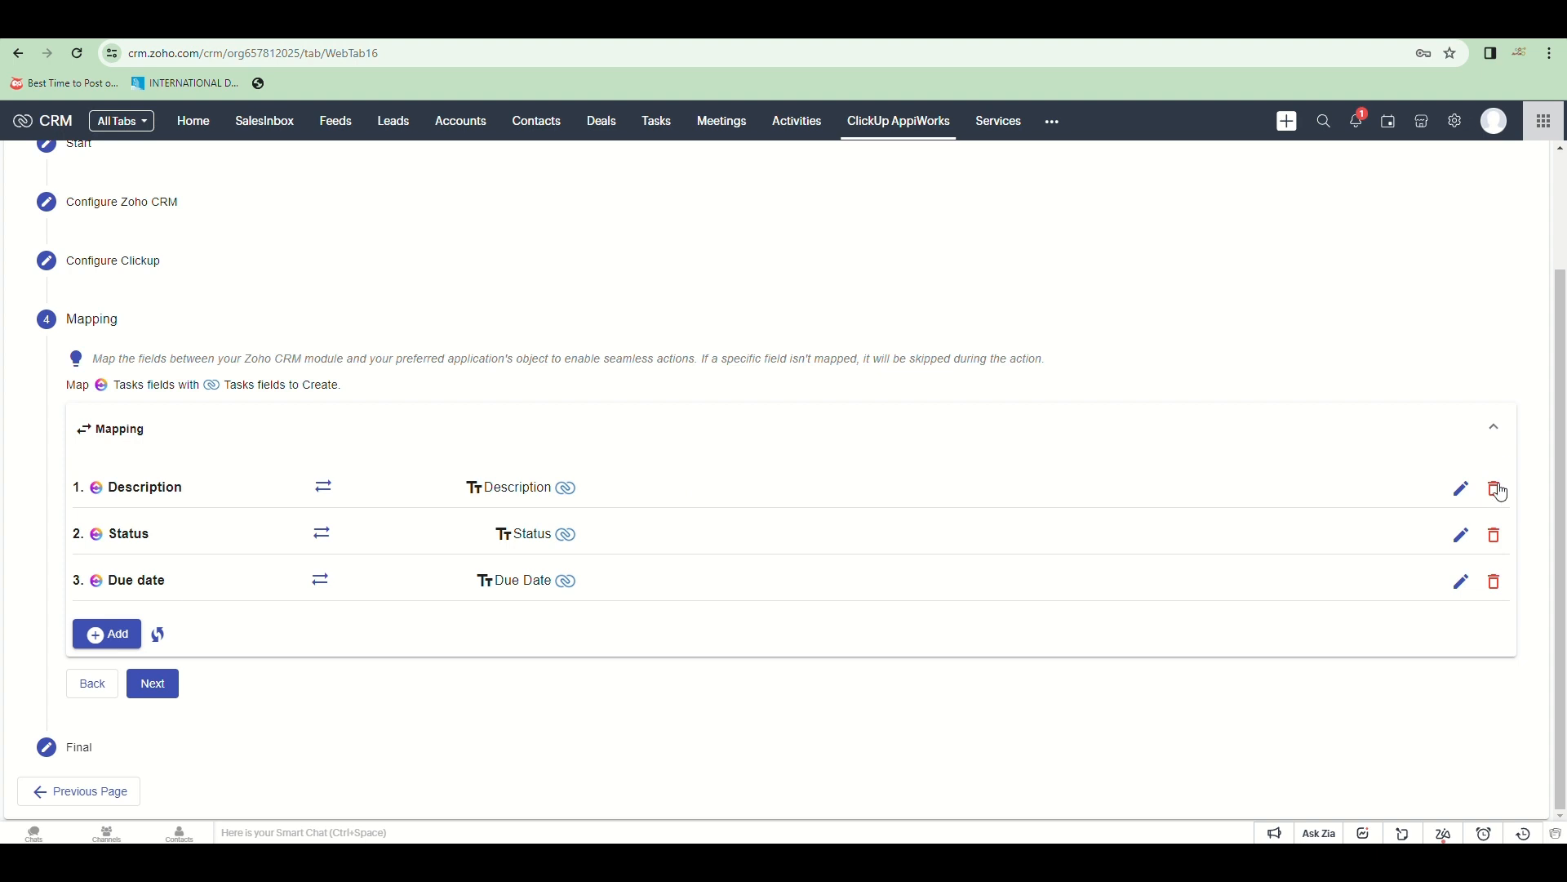
pyautogui.click(1495, 532)
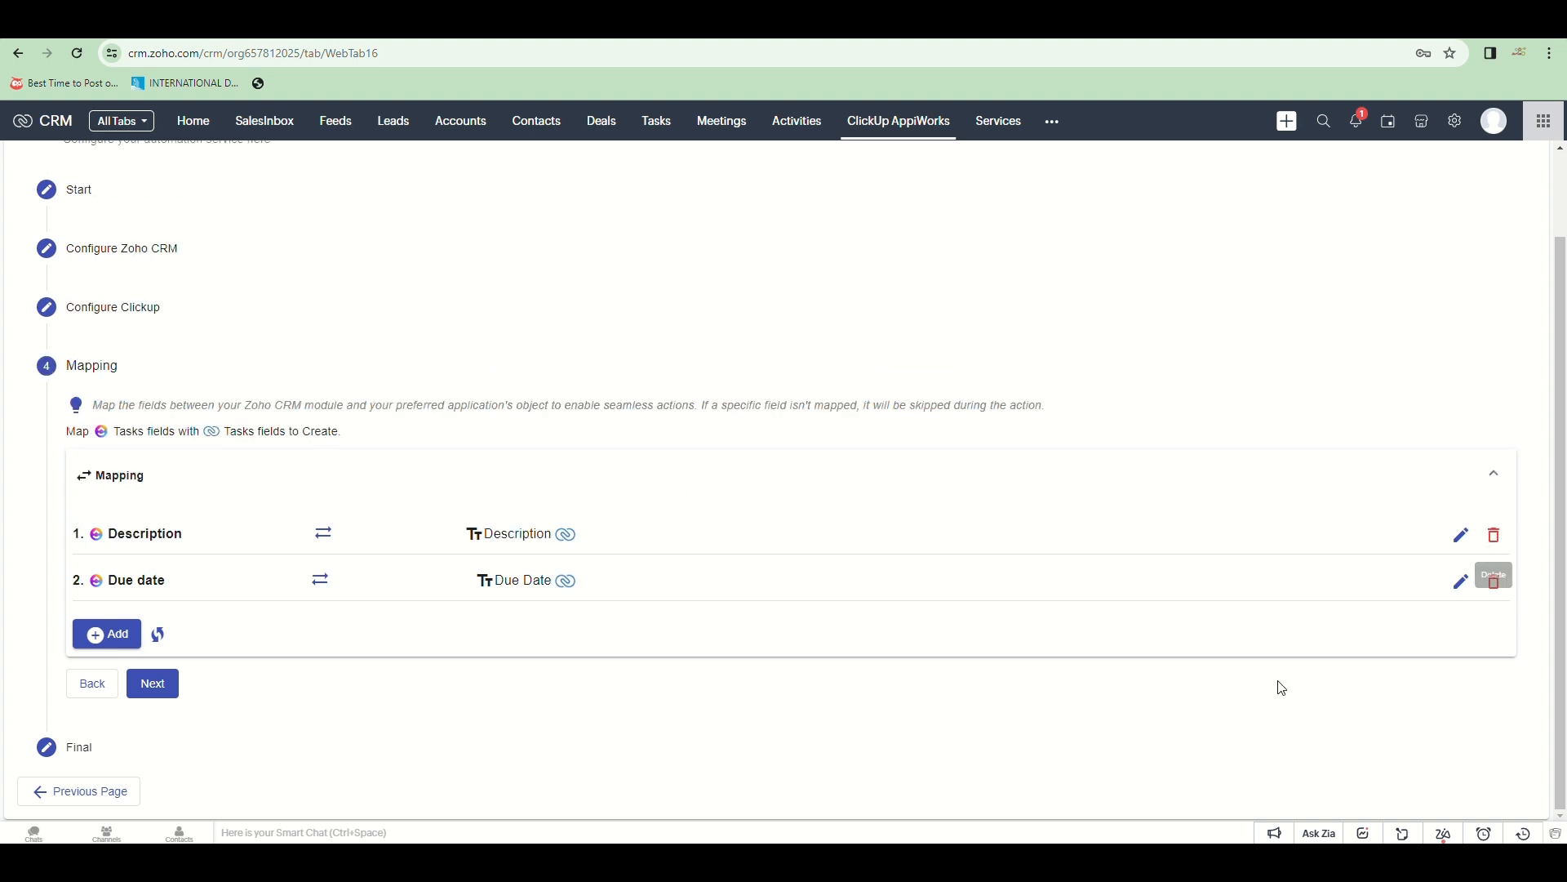
# Add a field mapping from the Zoho CRM Subject source field to the ClickUp Name field
pyautogui.click(97, 636)
pyautogui.scroll(-2, 98, 623)
pyautogui.click(139, 454)
pyautogui.click(153, 632)
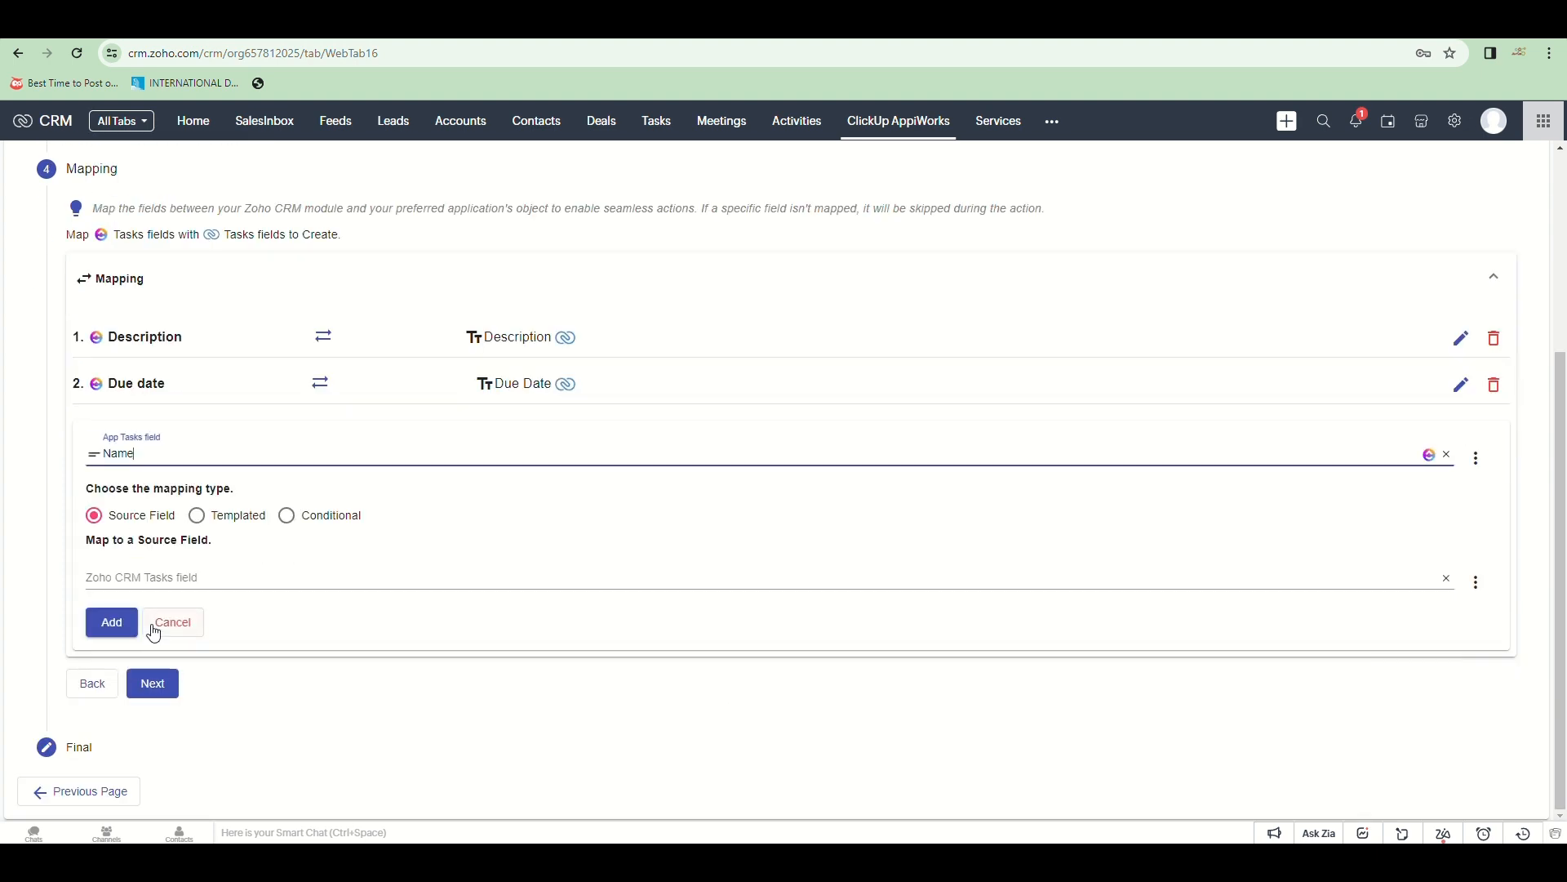
pyautogui.click(294, 577)
pyautogui.scroll(-2, 283, 735)
pyautogui.click(262, 686)
pyautogui.click(116, 630)
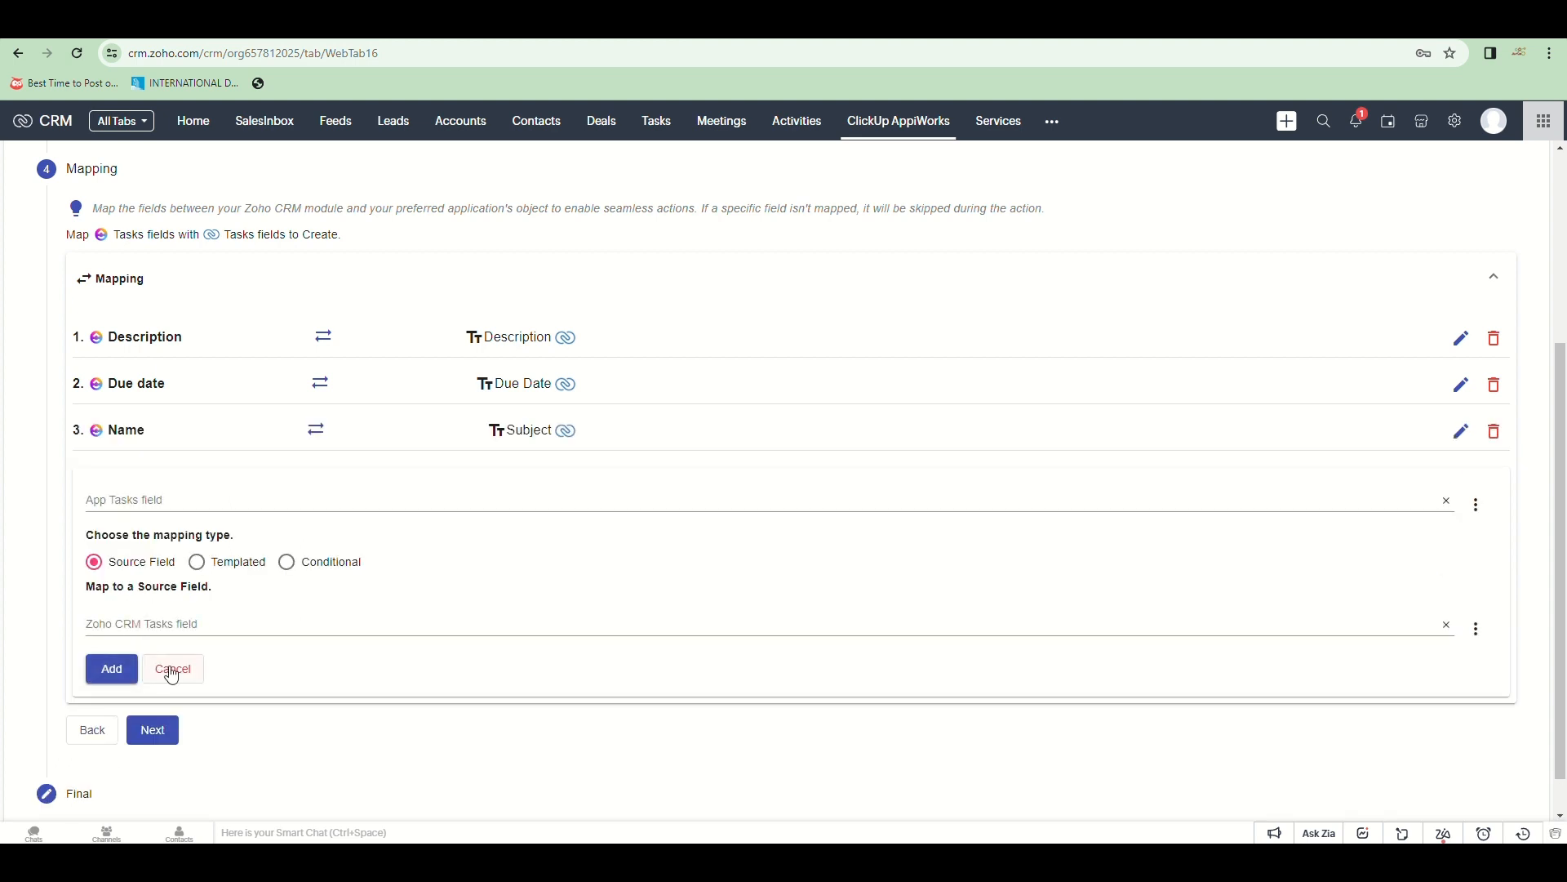
pyautogui.click(171, 675)
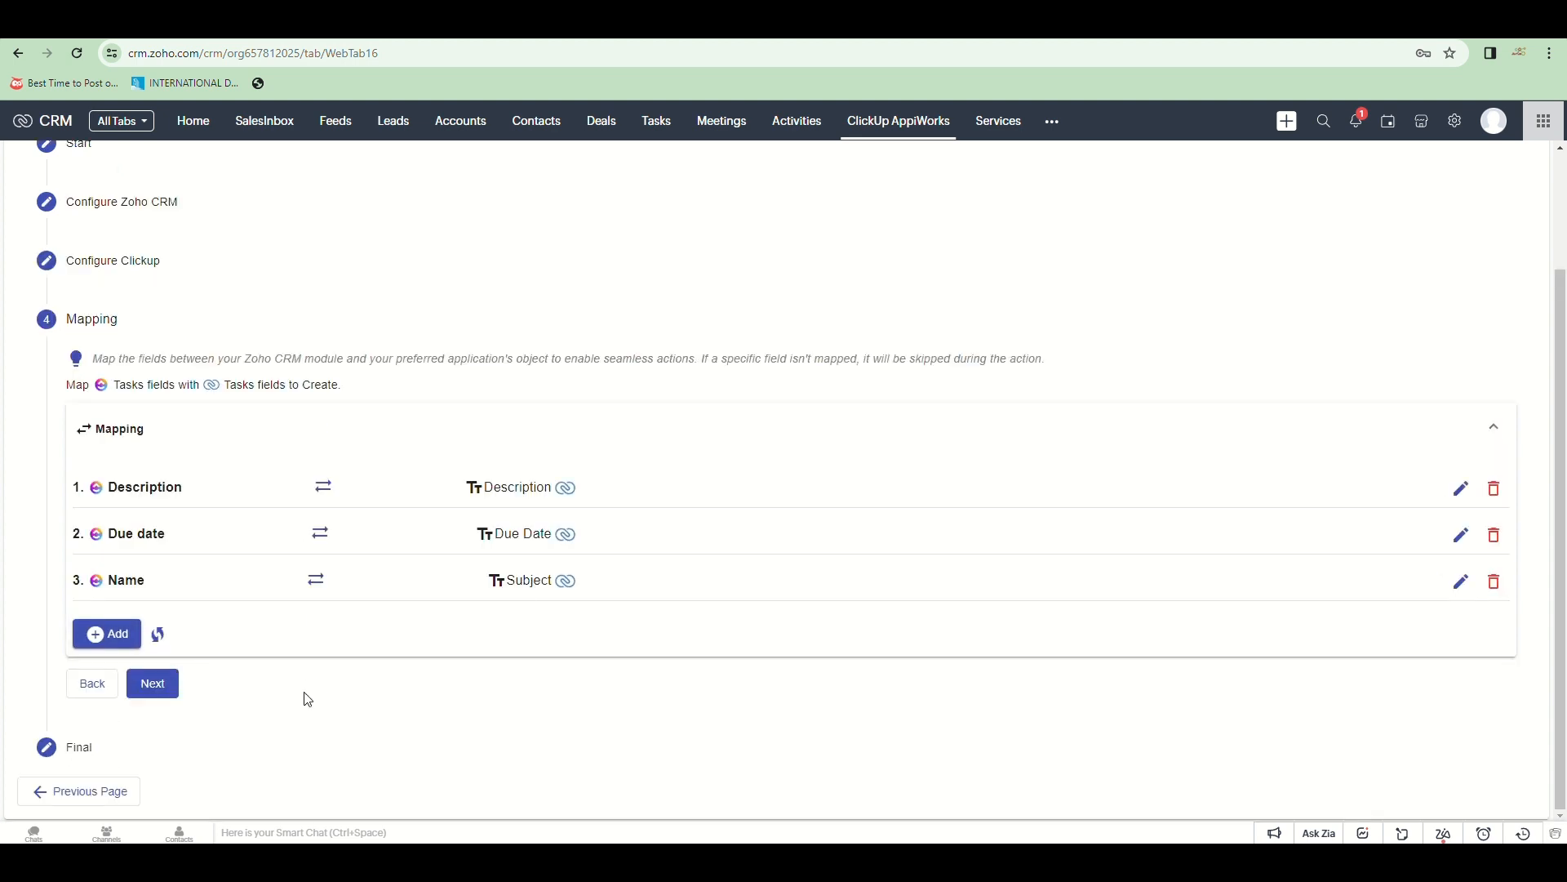
# Proceed to the final settings and save the service with automatic runs on new and edited records, manual execution and activation enabled
pyautogui.click(142, 690)
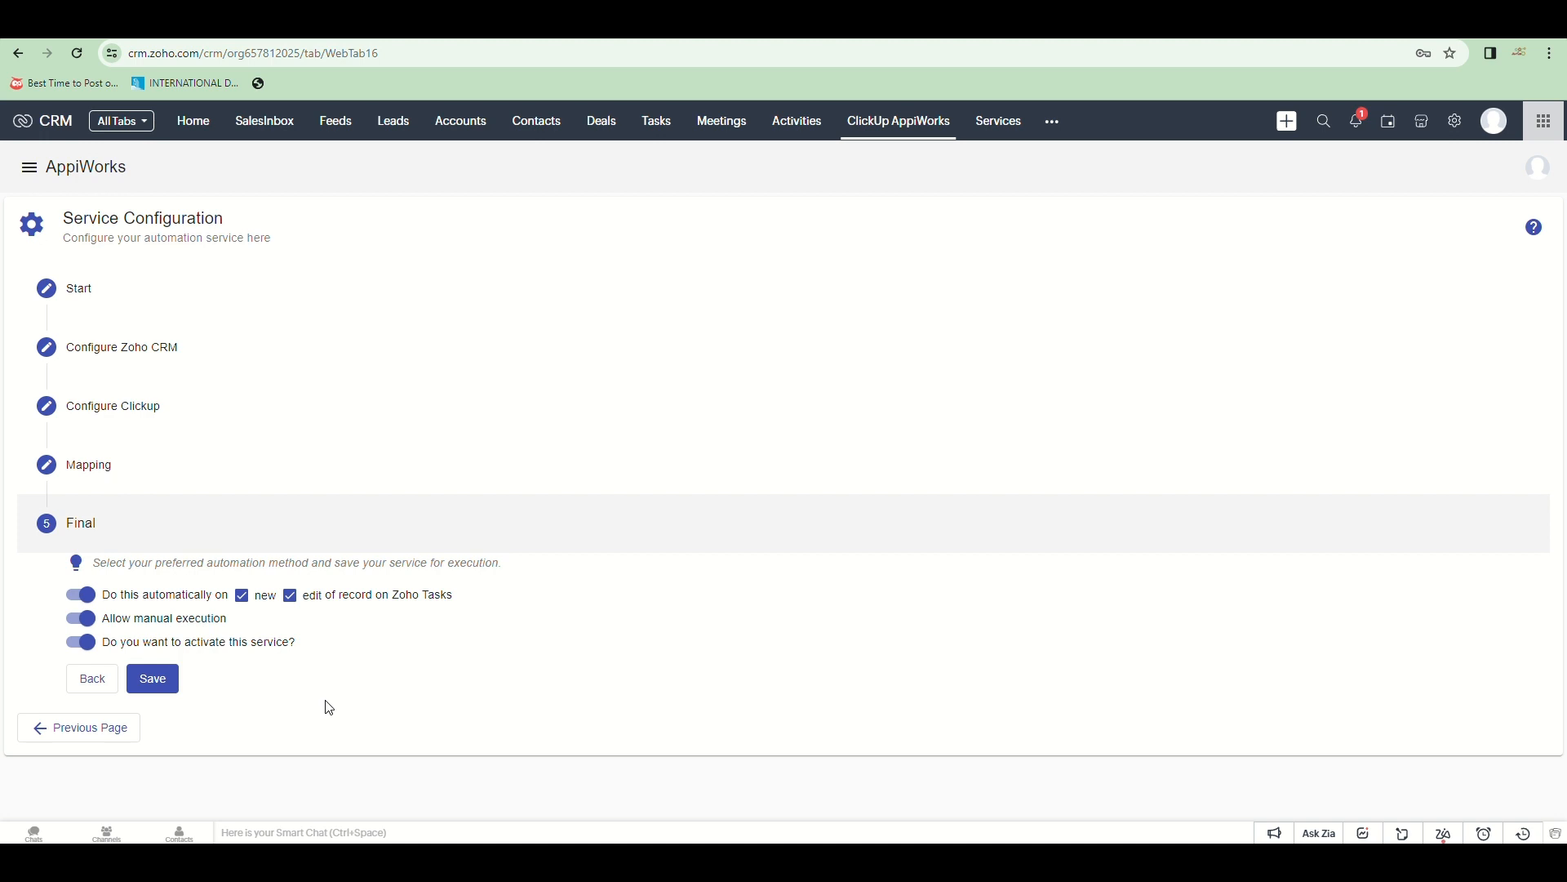
pyautogui.click(155, 688)
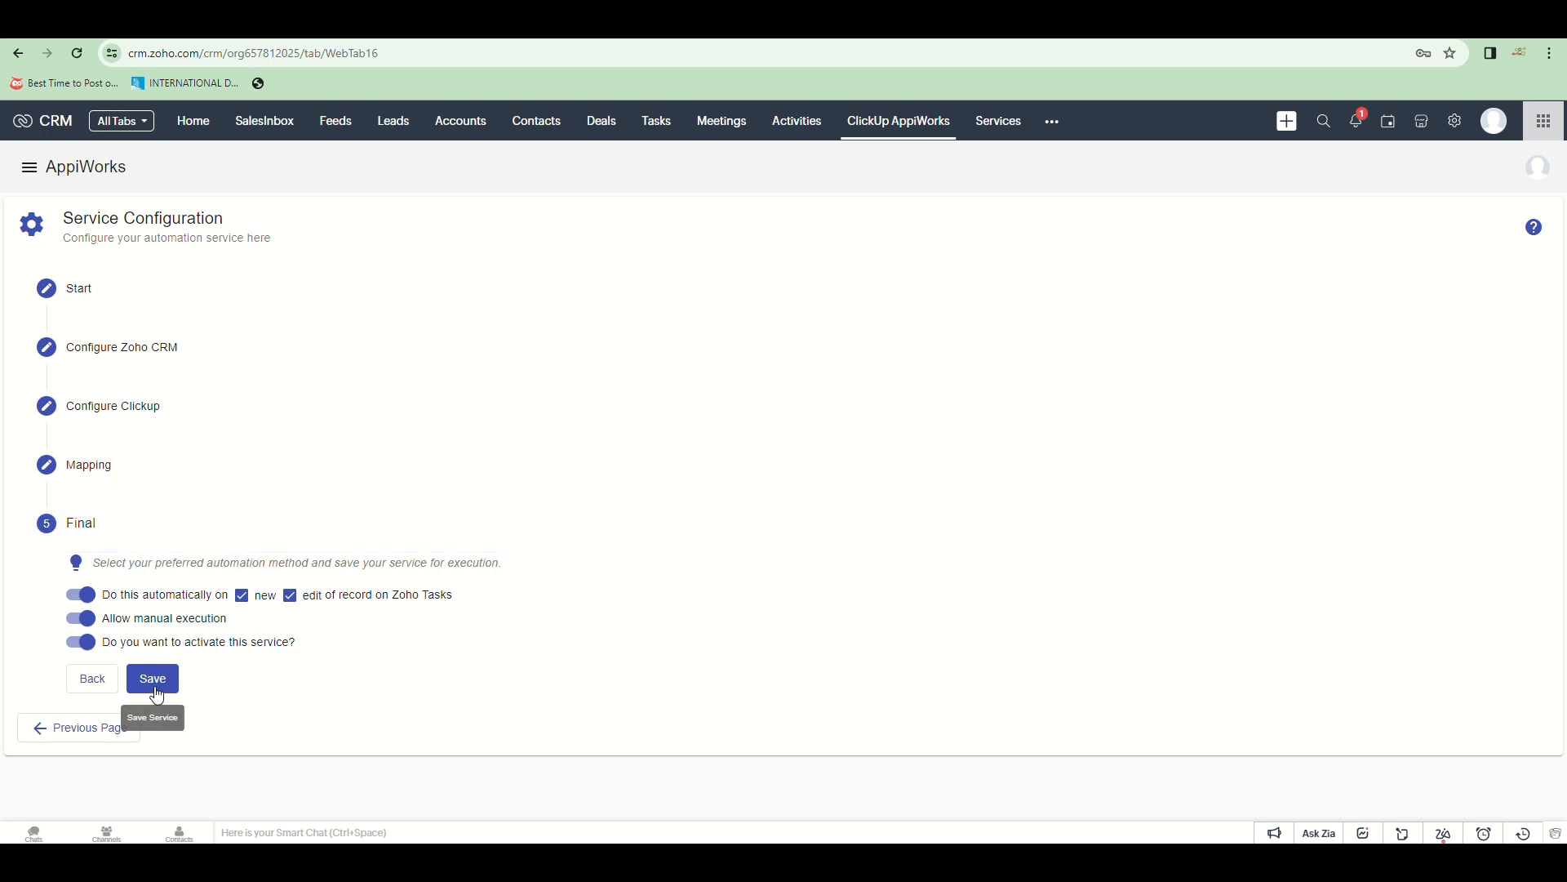
pyautogui.click(156, 685)
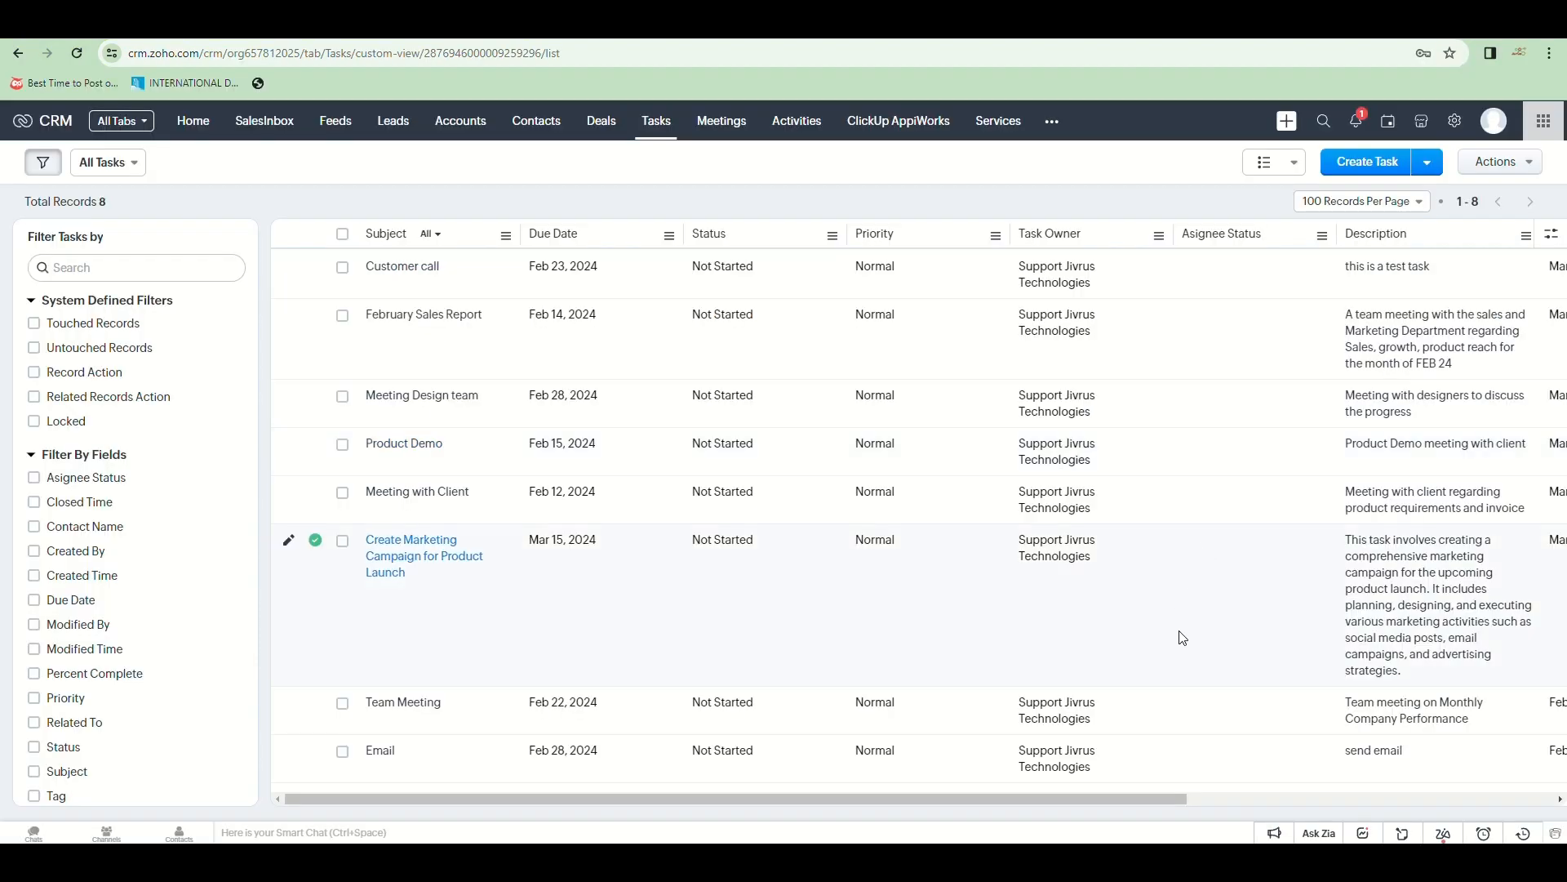
# Start a new Zoho CRM task with the subject "Create Customer Feedback Survey" and the due date Mar 20, 2024
pyautogui.click(1362, 164)
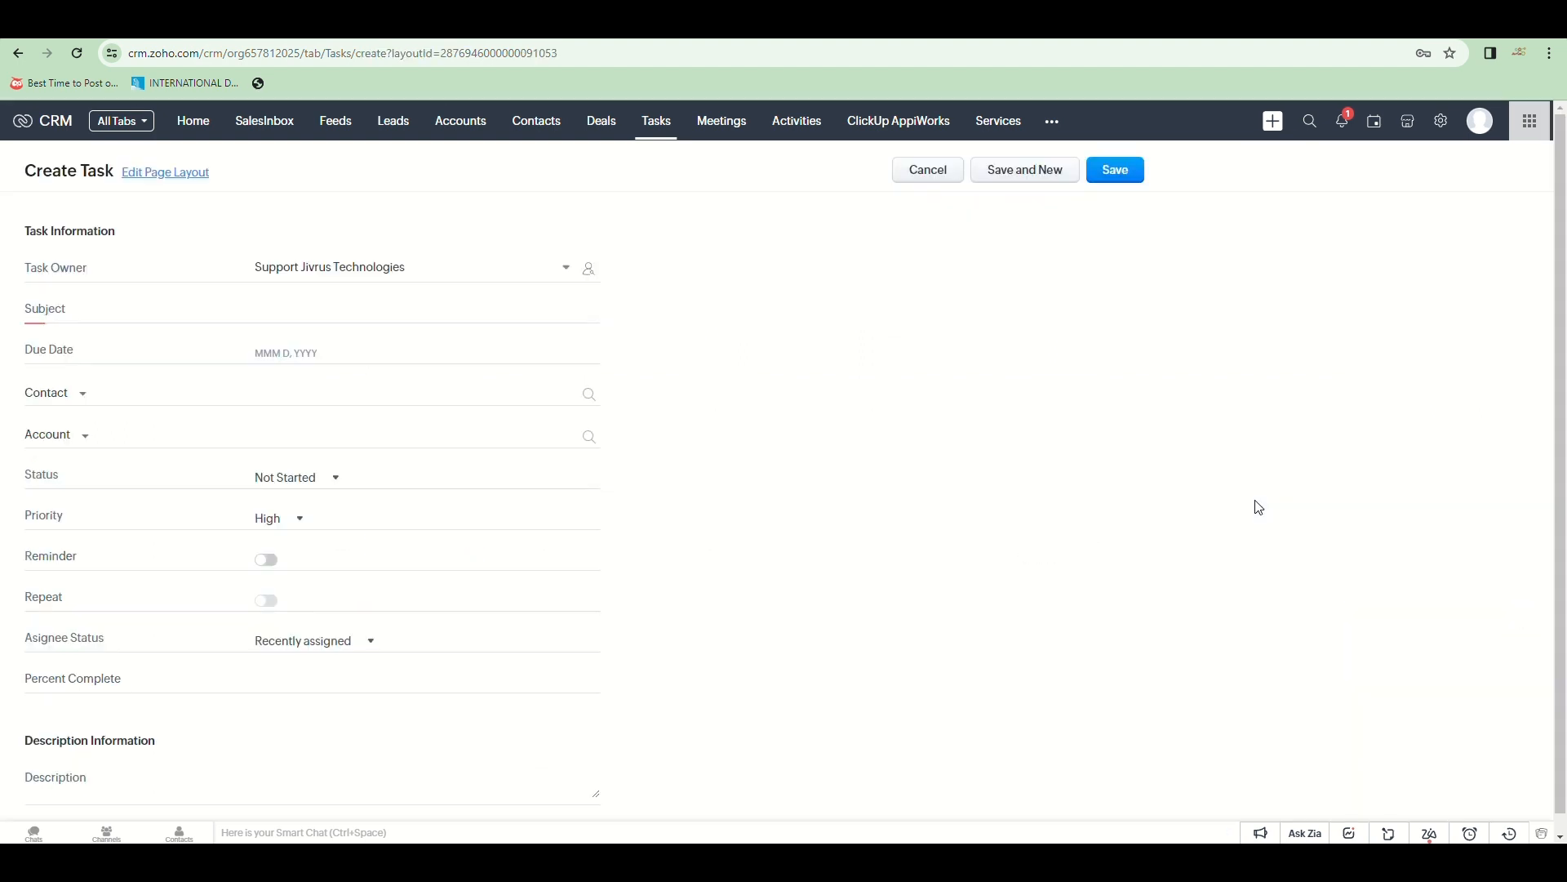
pyautogui.click(331, 309)
pyautogui.write('Create Customer Feedback Survey')
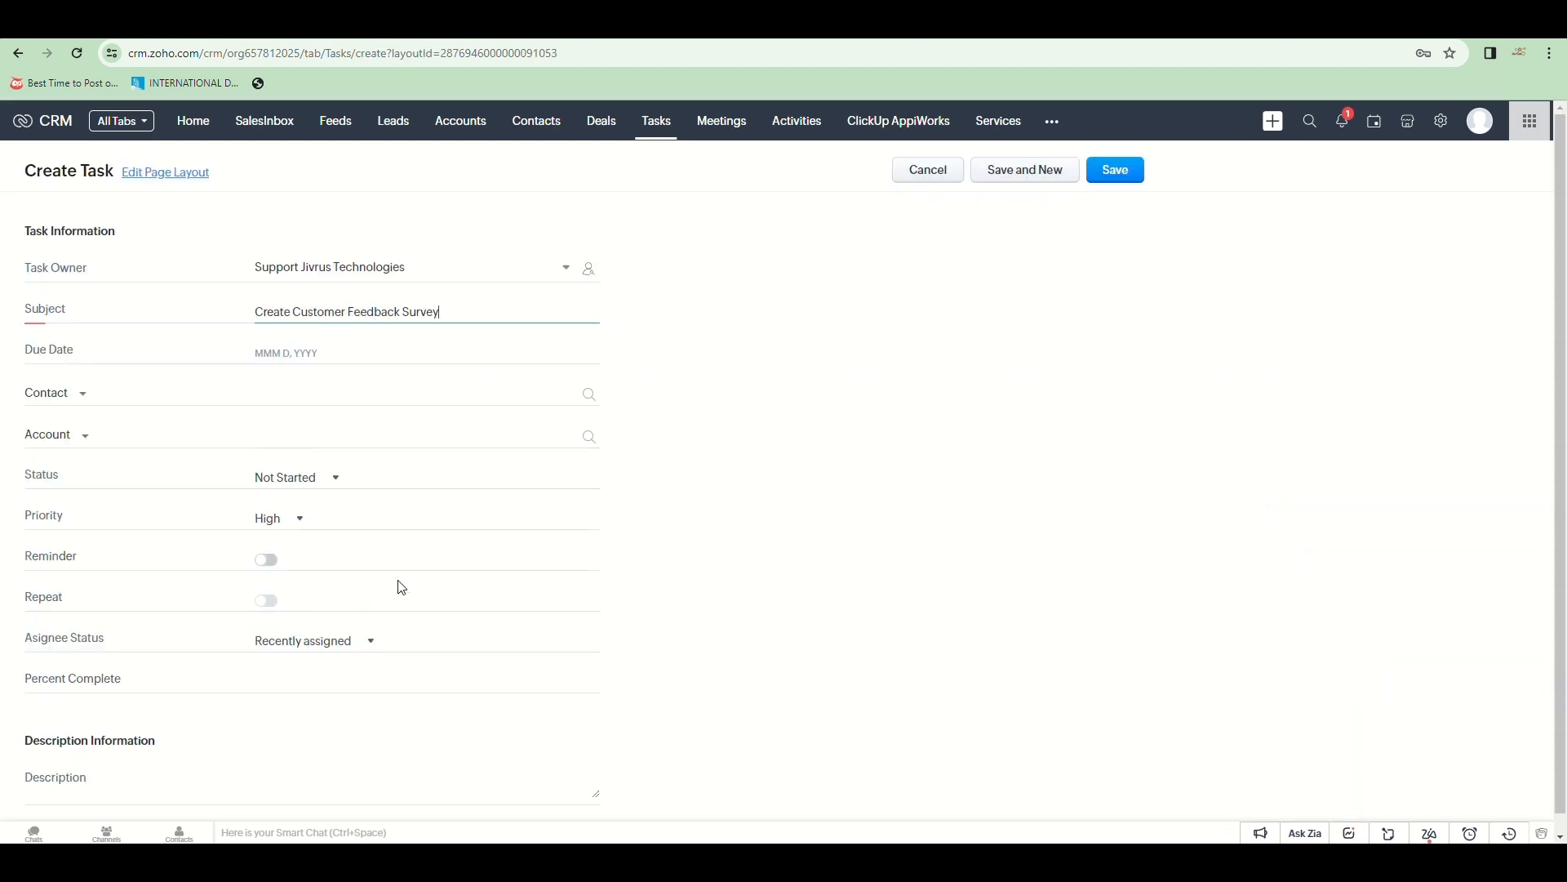
pyautogui.click(292, 356)
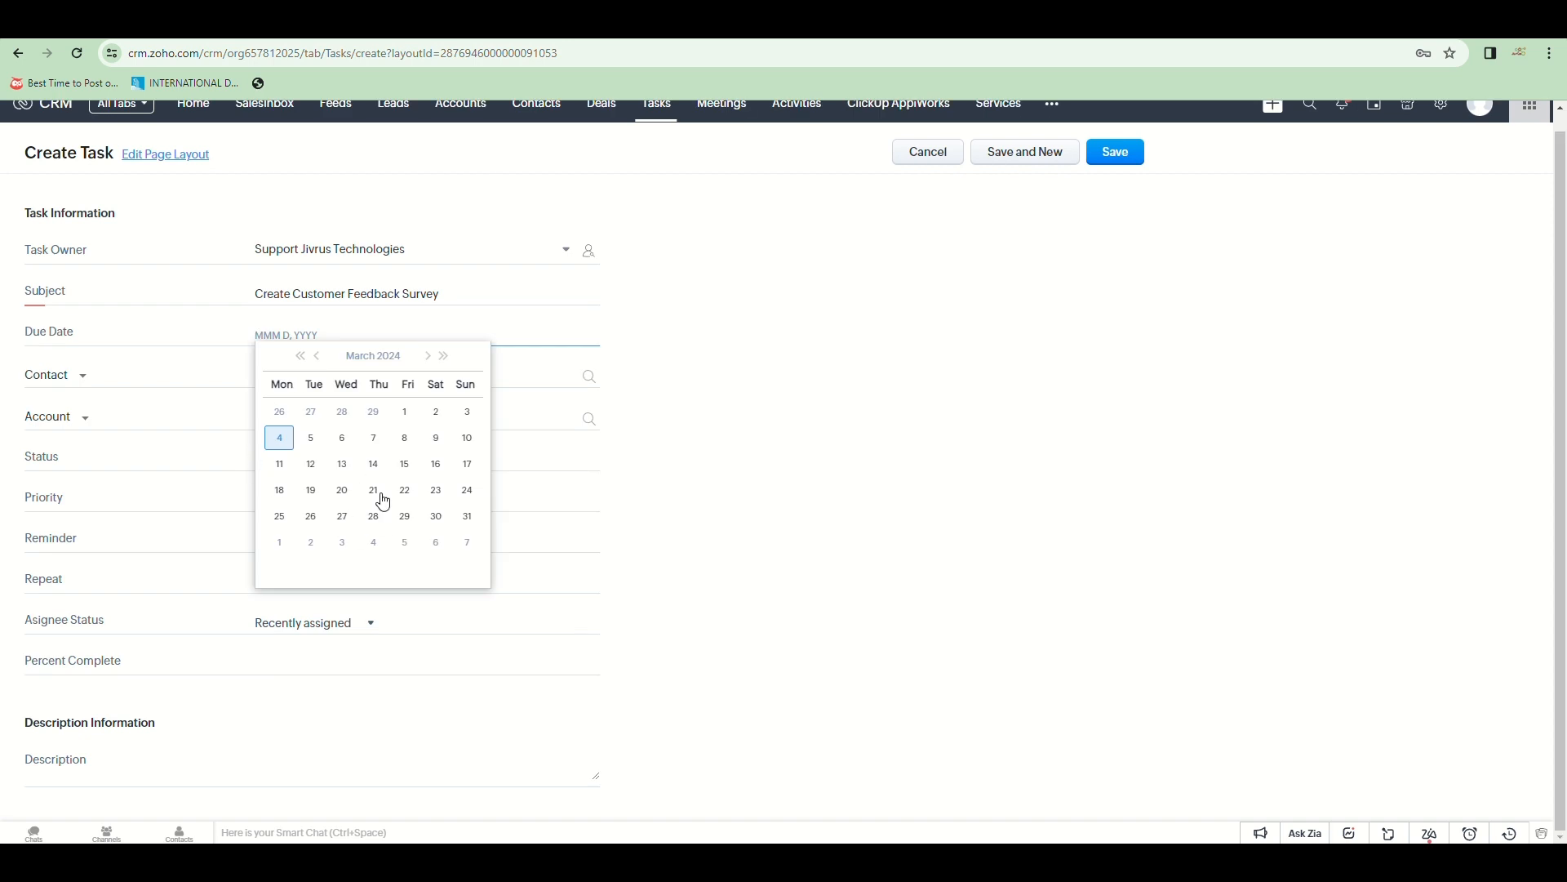
pyautogui.click(336, 497)
# Enter a description about creating a customer feedback survey, designing and distributing it and analyzing the results, and save the task
pyautogui.write('This task involves creating a customer feedback survey to gather feedback from our customers. It includes designing the survey, distributing it to customers, and analyzing the results.')
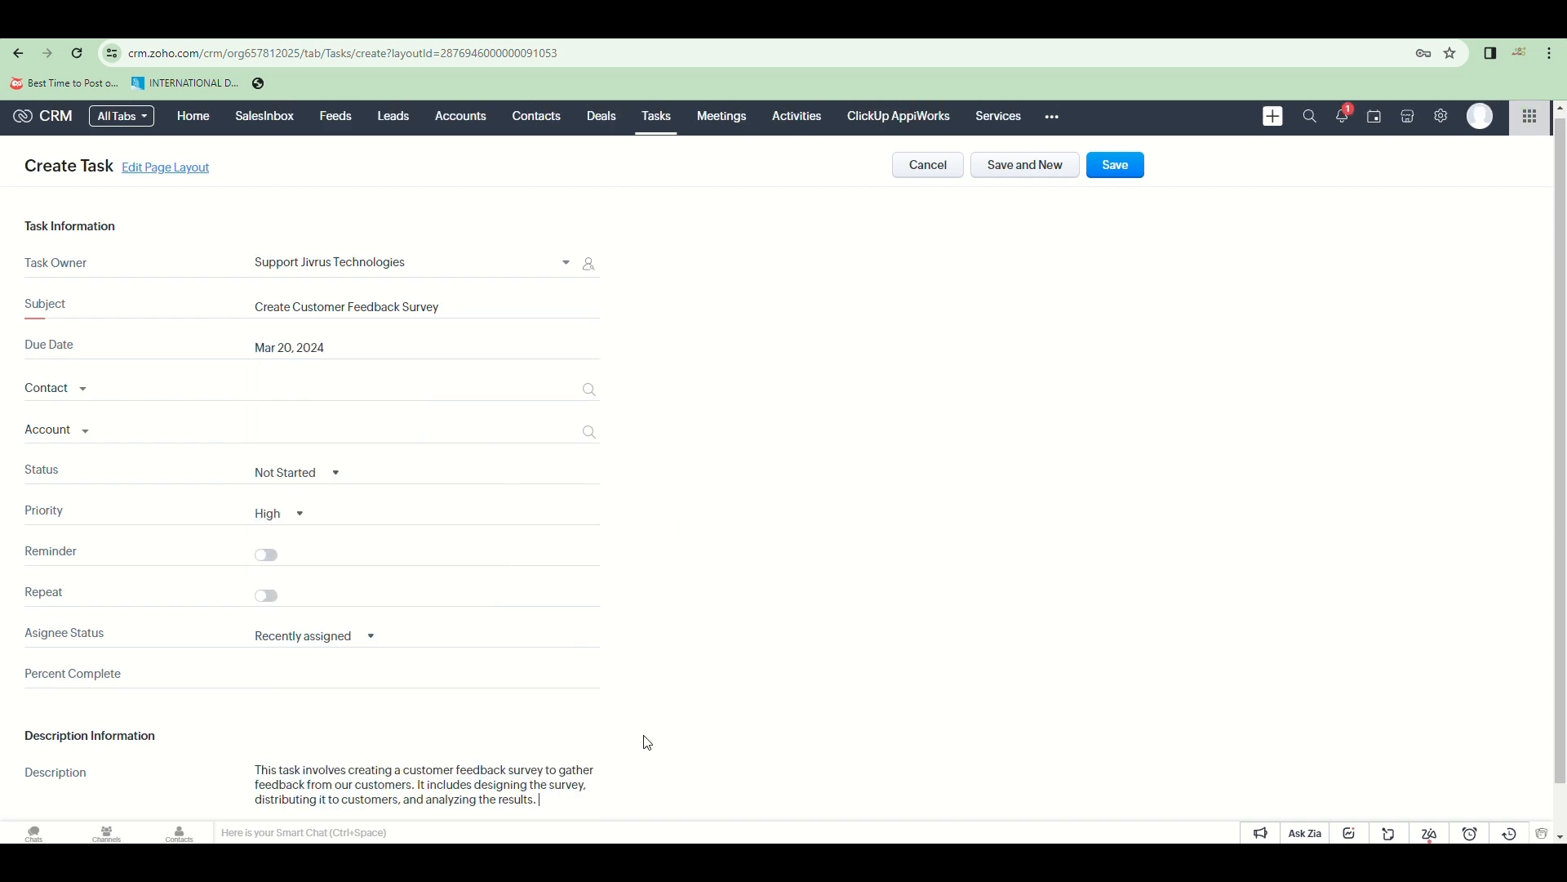
pyautogui.scroll(-1, 647, 741)
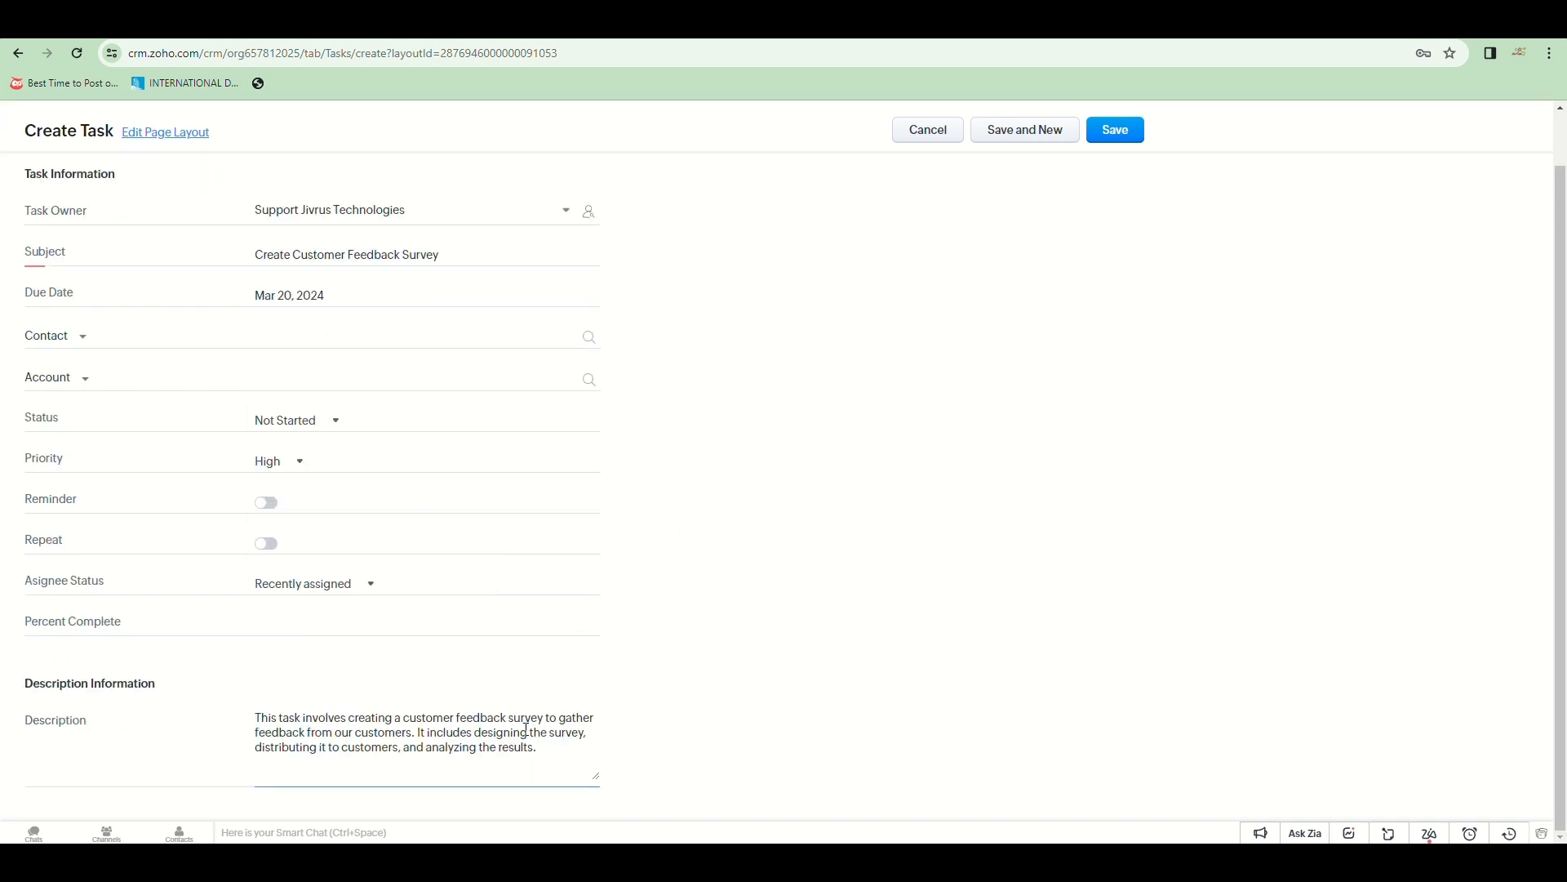
pyautogui.click(1127, 137)
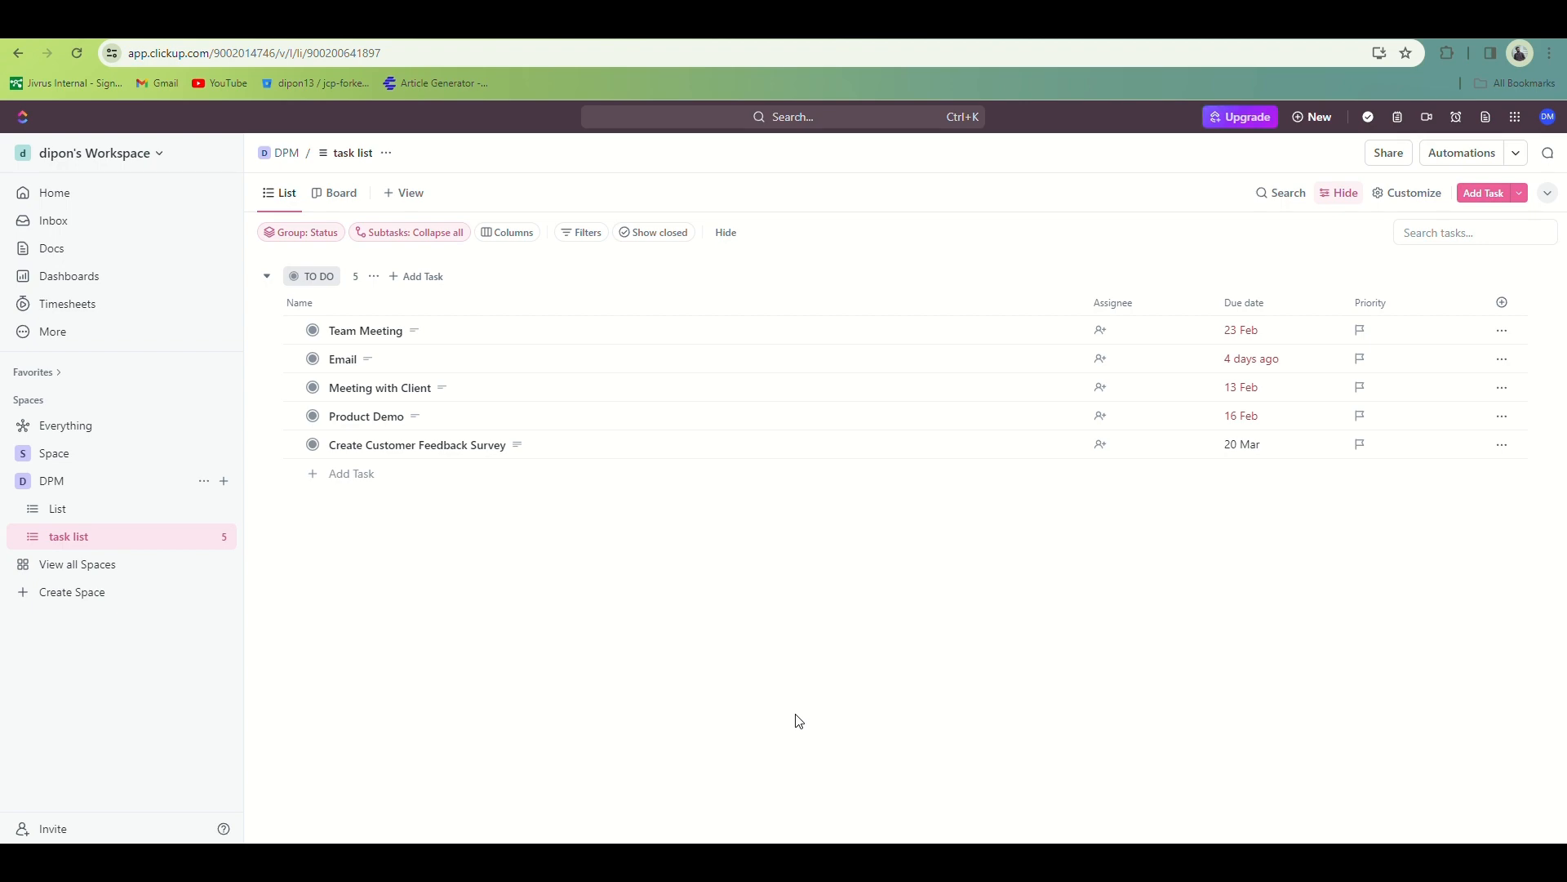
# Switch to ClickUp and check the "Create Customer Feedback Survey" entry in the DPM task list
pyautogui.click(626, 449)
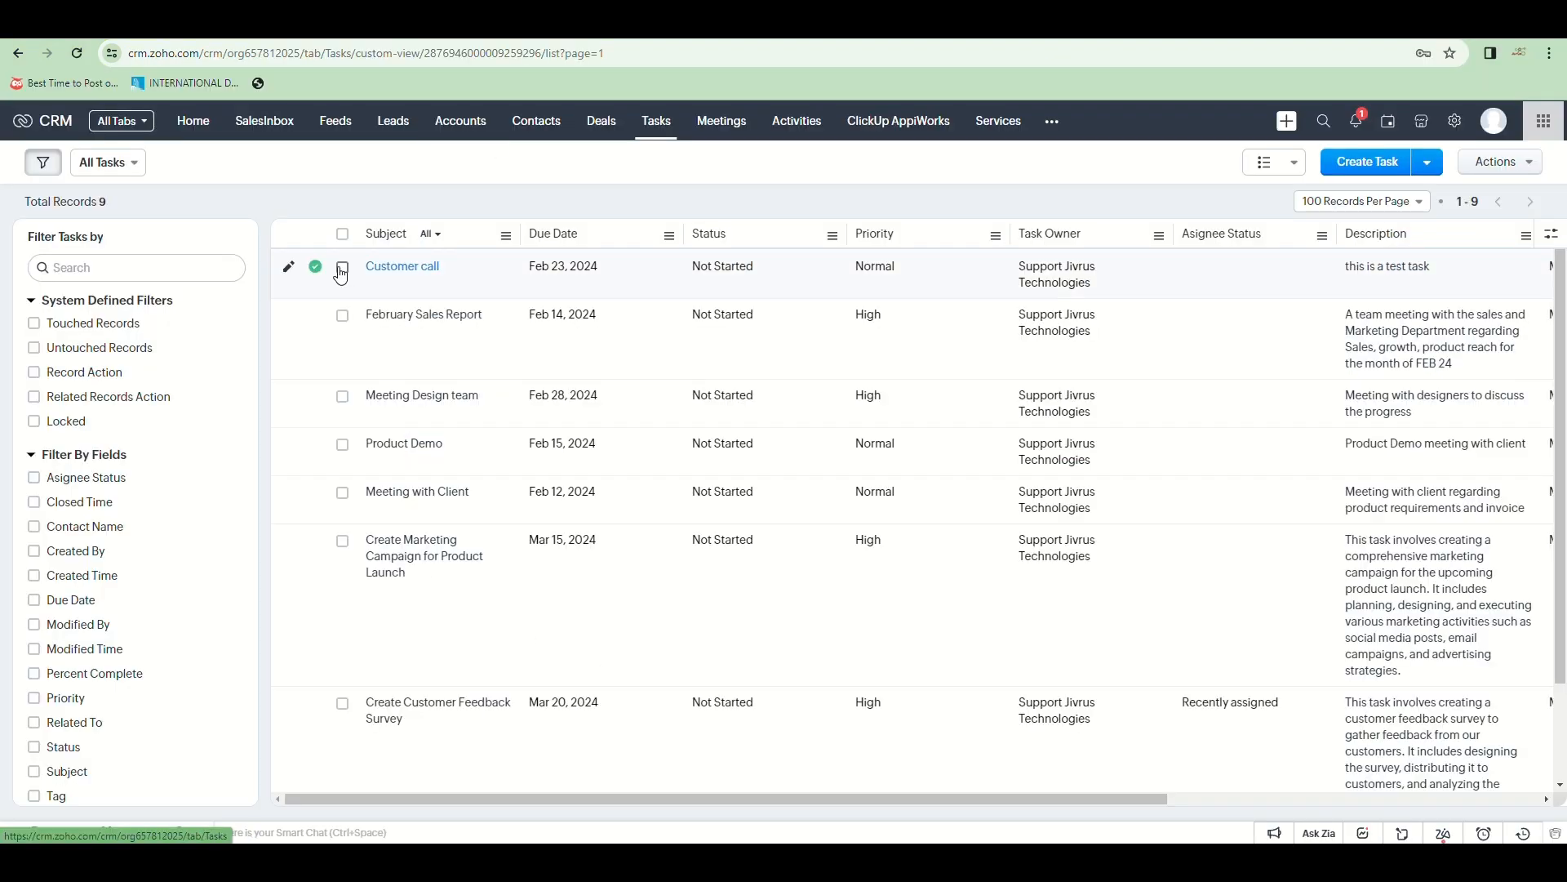
# Back in Zoho CRM, select the six tasks from Customer call to Create Marketing Campaign for Product Launch and run ClickUp AppiWorks on them
pyautogui.click(341, 273)
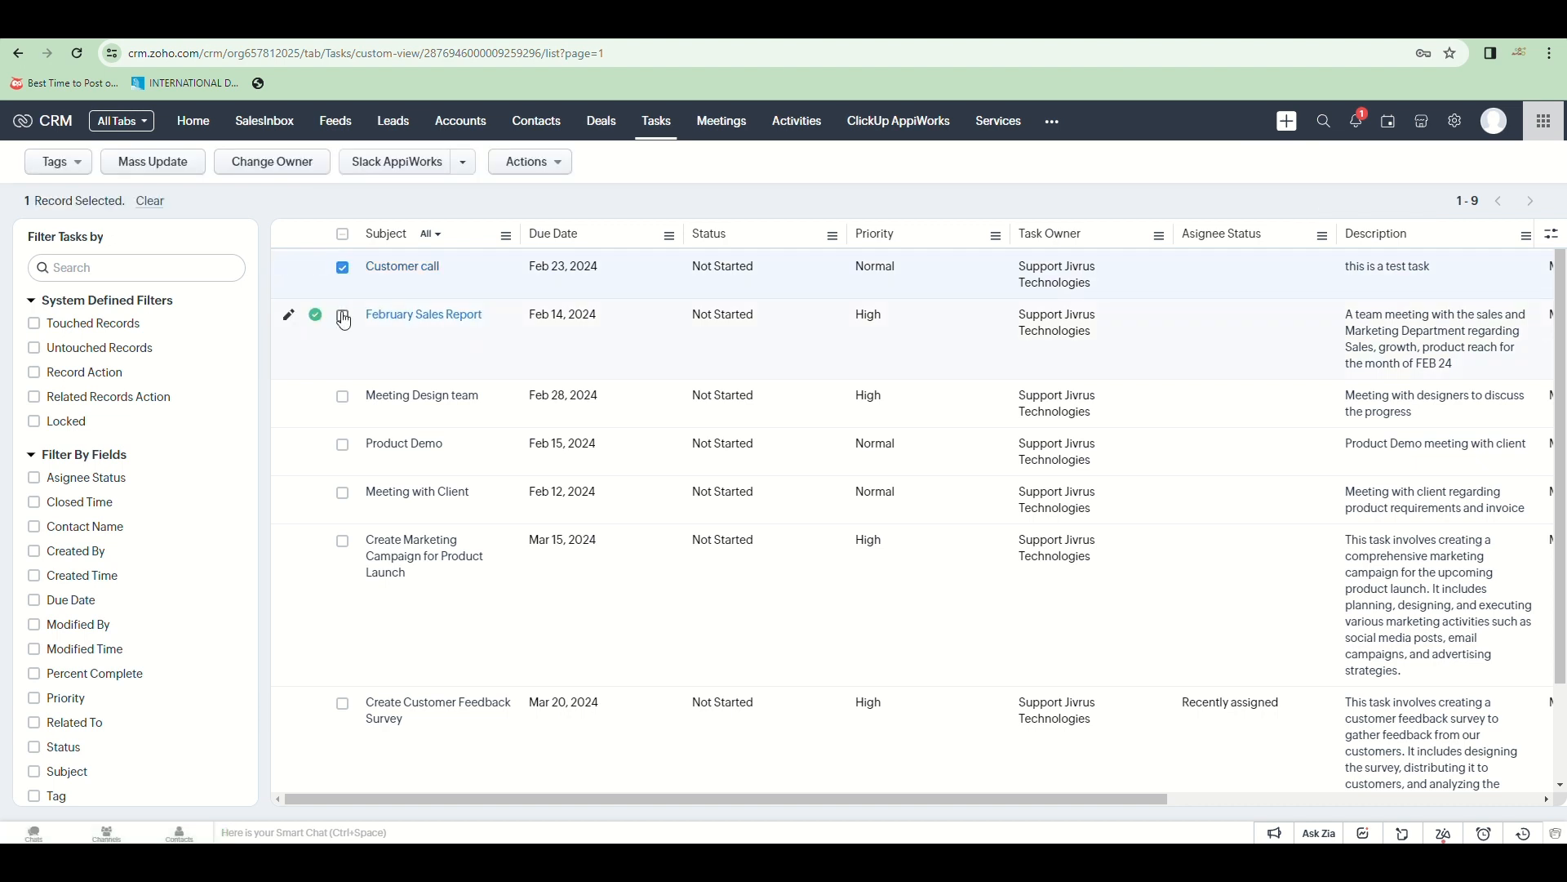
pyautogui.click(342, 317)
pyautogui.click(342, 398)
pyautogui.click(342, 445)
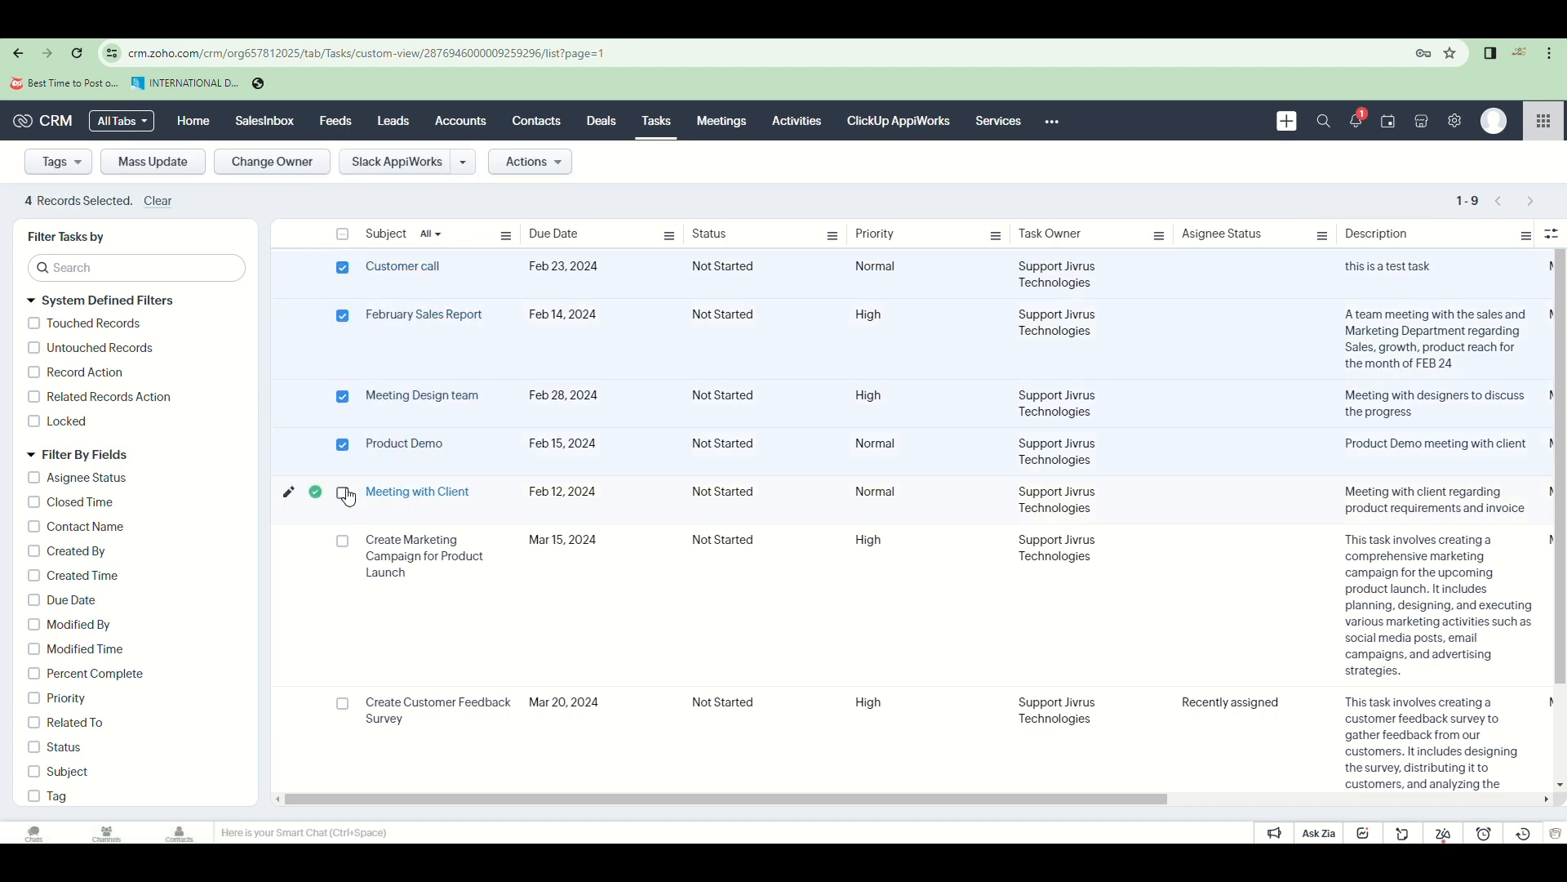
pyautogui.click(343, 493)
pyautogui.click(343, 543)
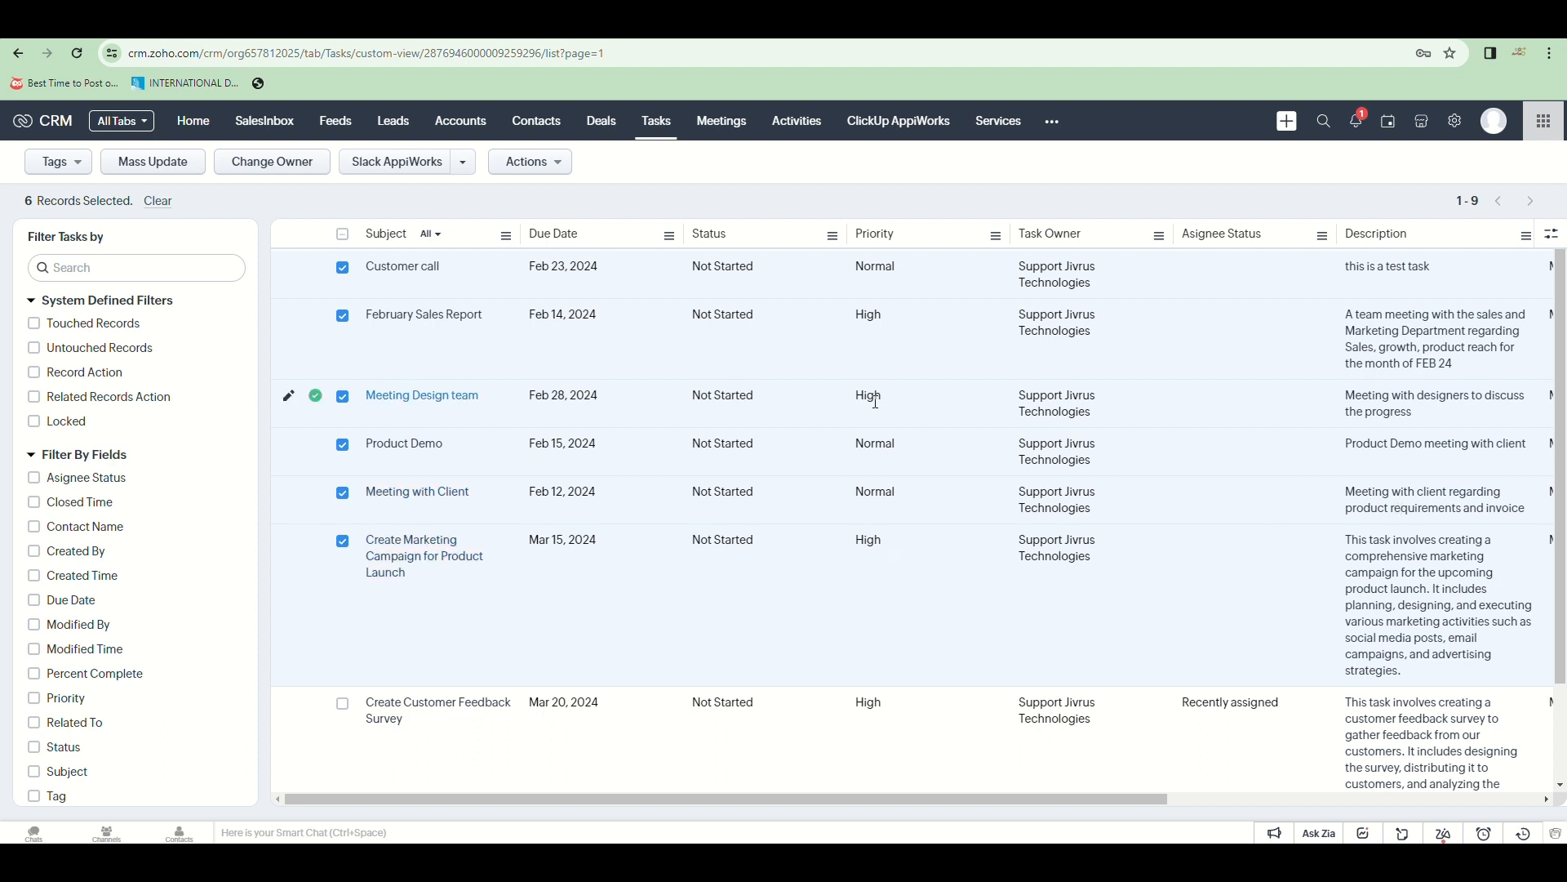
pyautogui.click(463, 162)
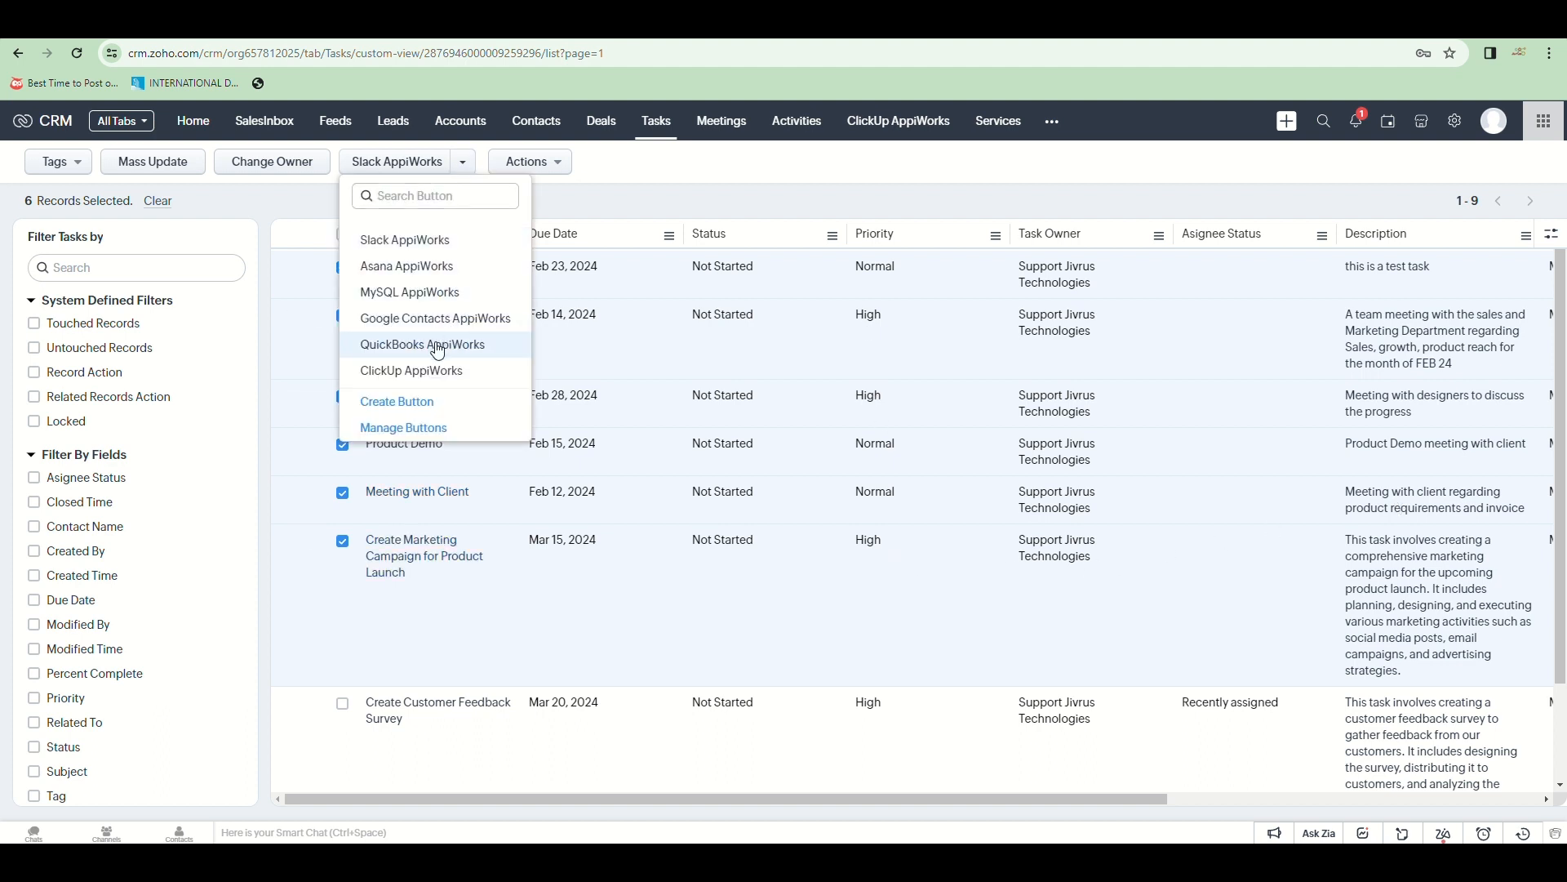
pyautogui.click(418, 372)
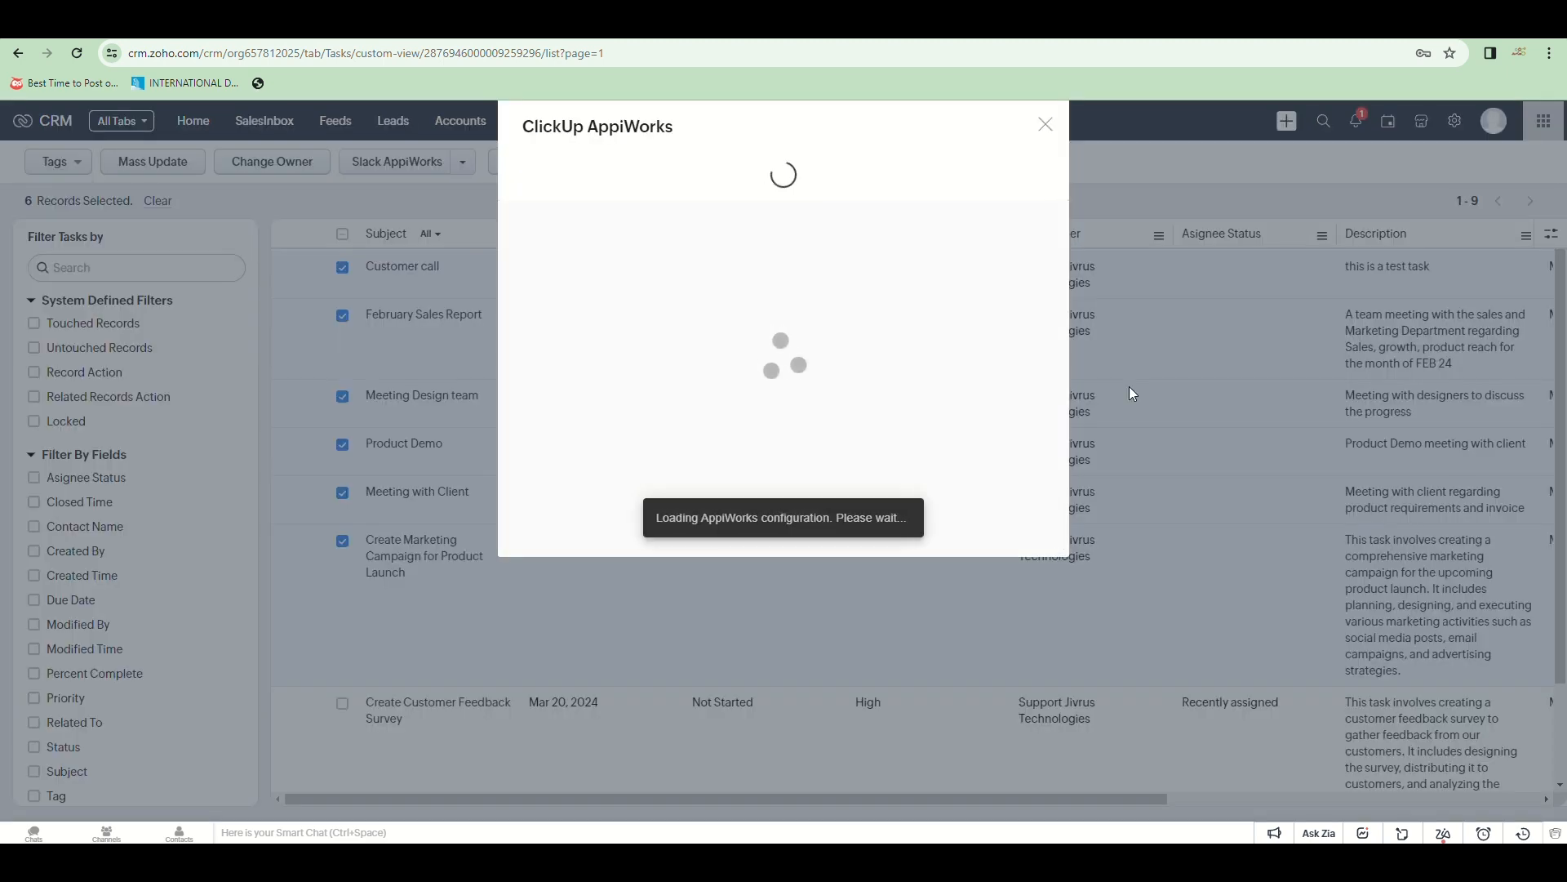
pyautogui.click(951, 317)
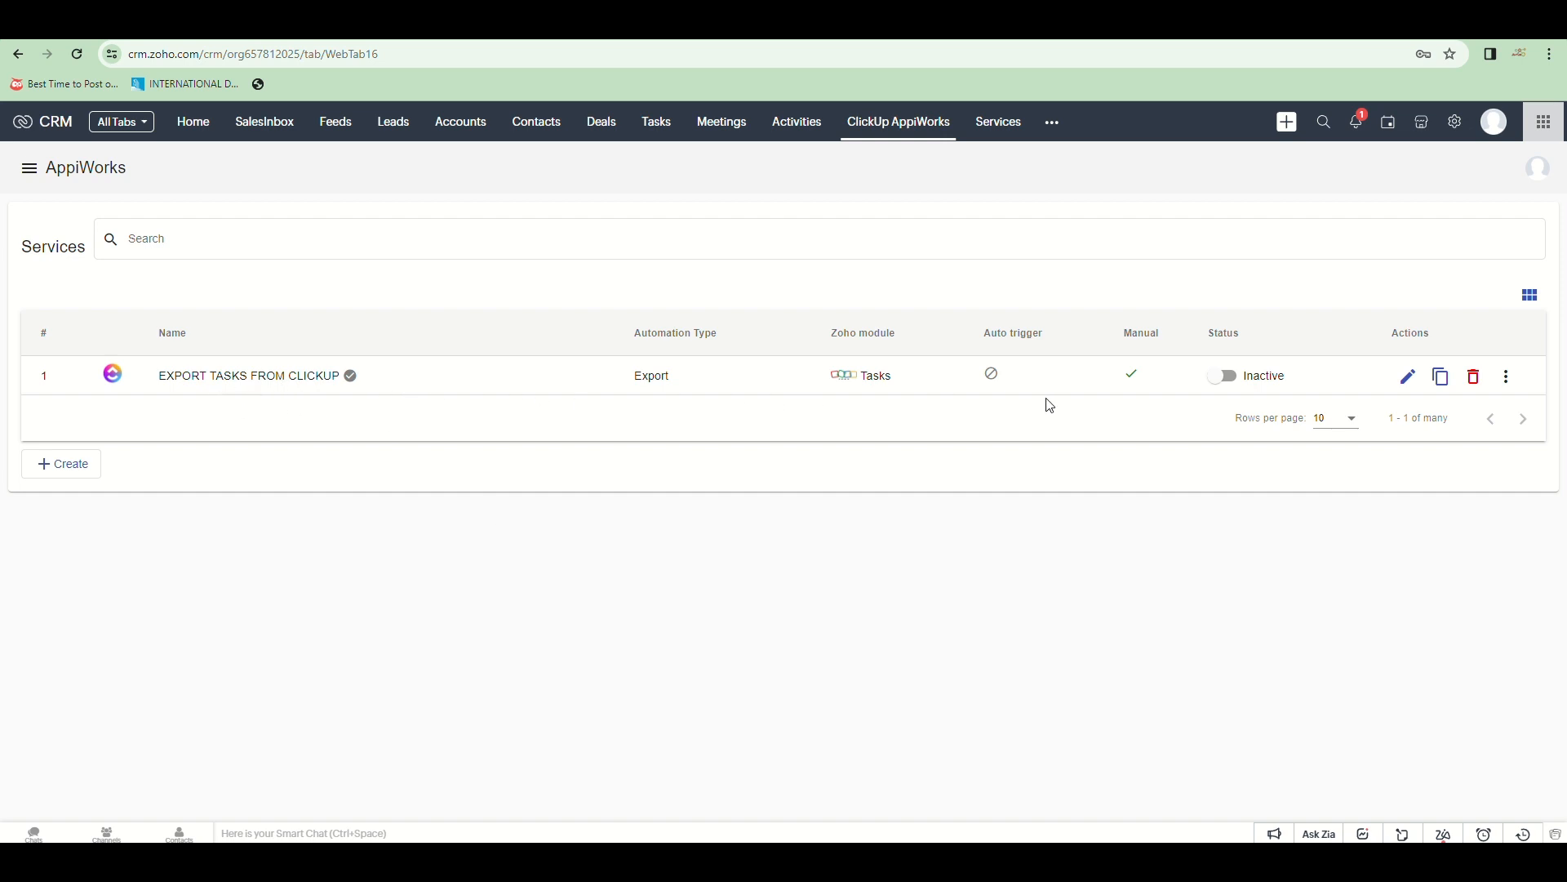
# Create a new service named "IMPORT TASKS FROM CLICKUP" with the Import automation type and proceed to the Zoho CRM configuration
pyautogui.click(73, 475)
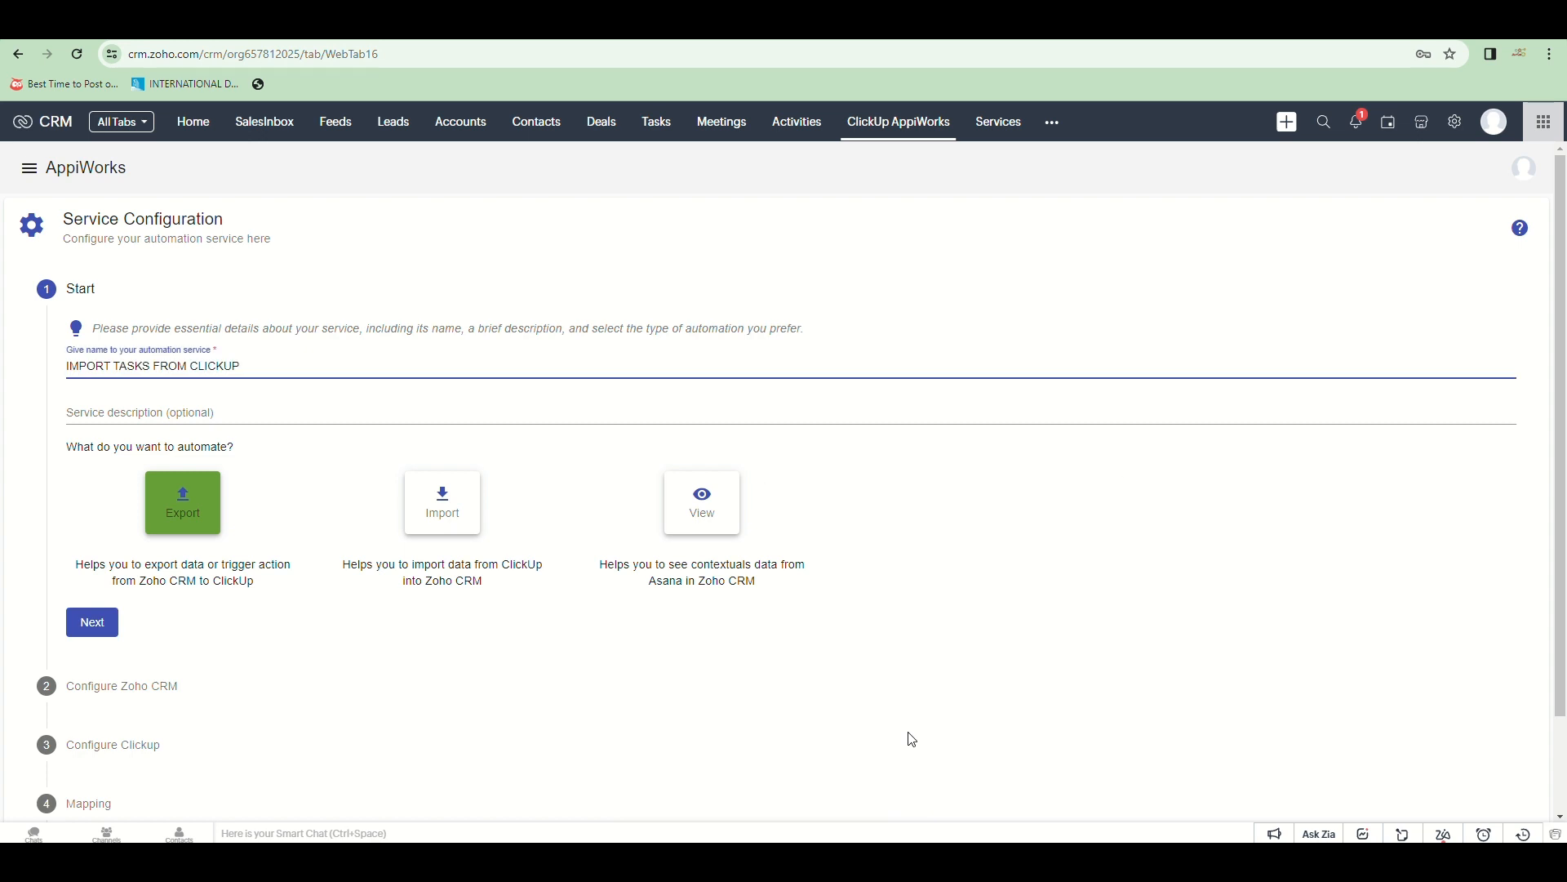
pyautogui.click(441, 511)
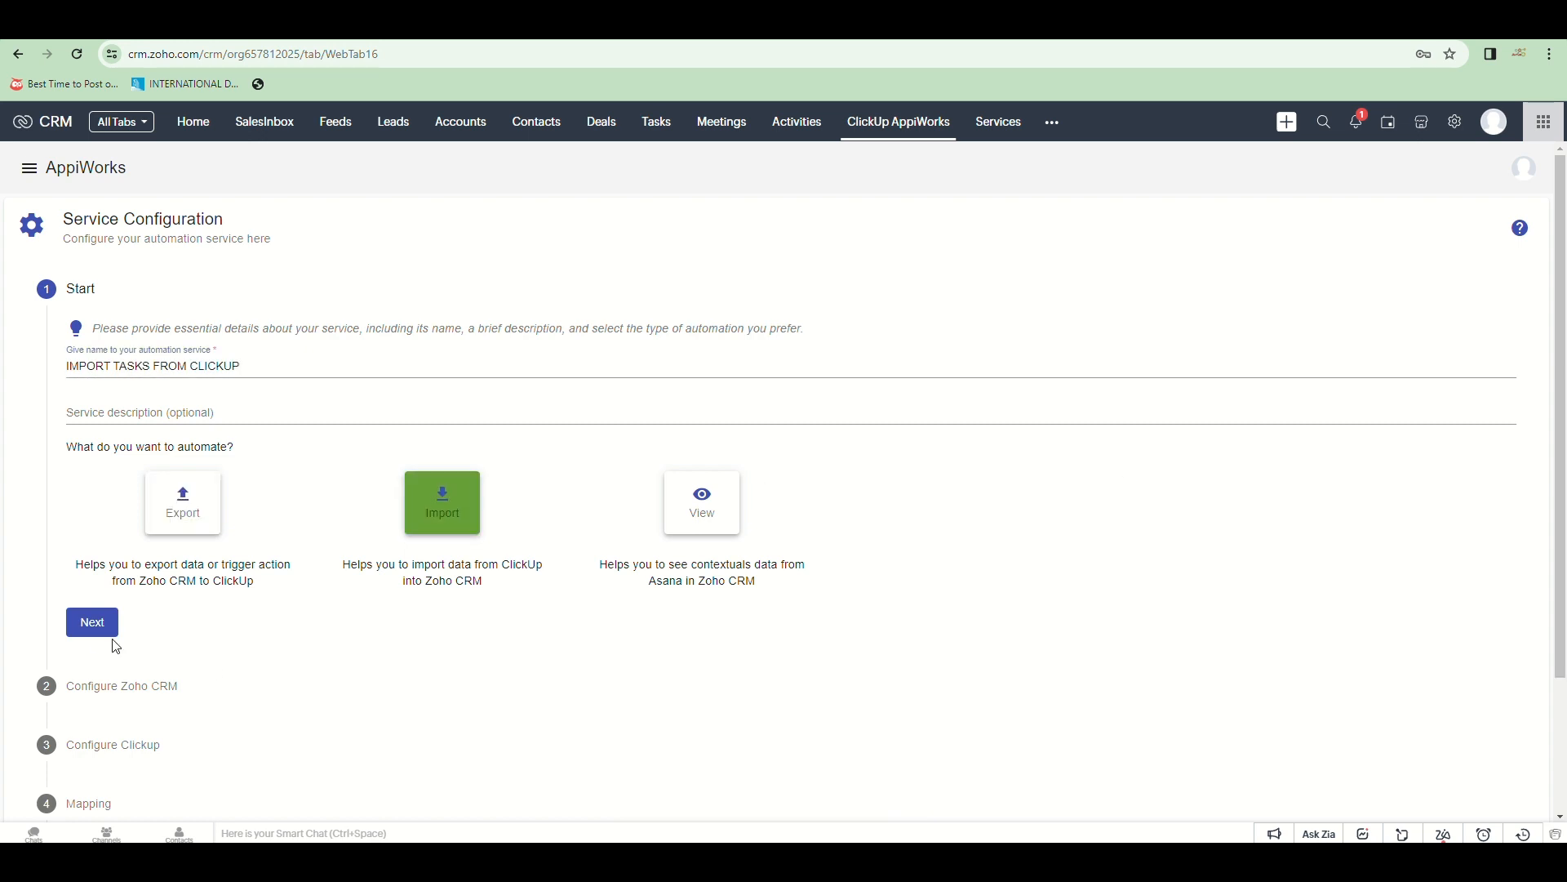
pyautogui.click(94, 624)
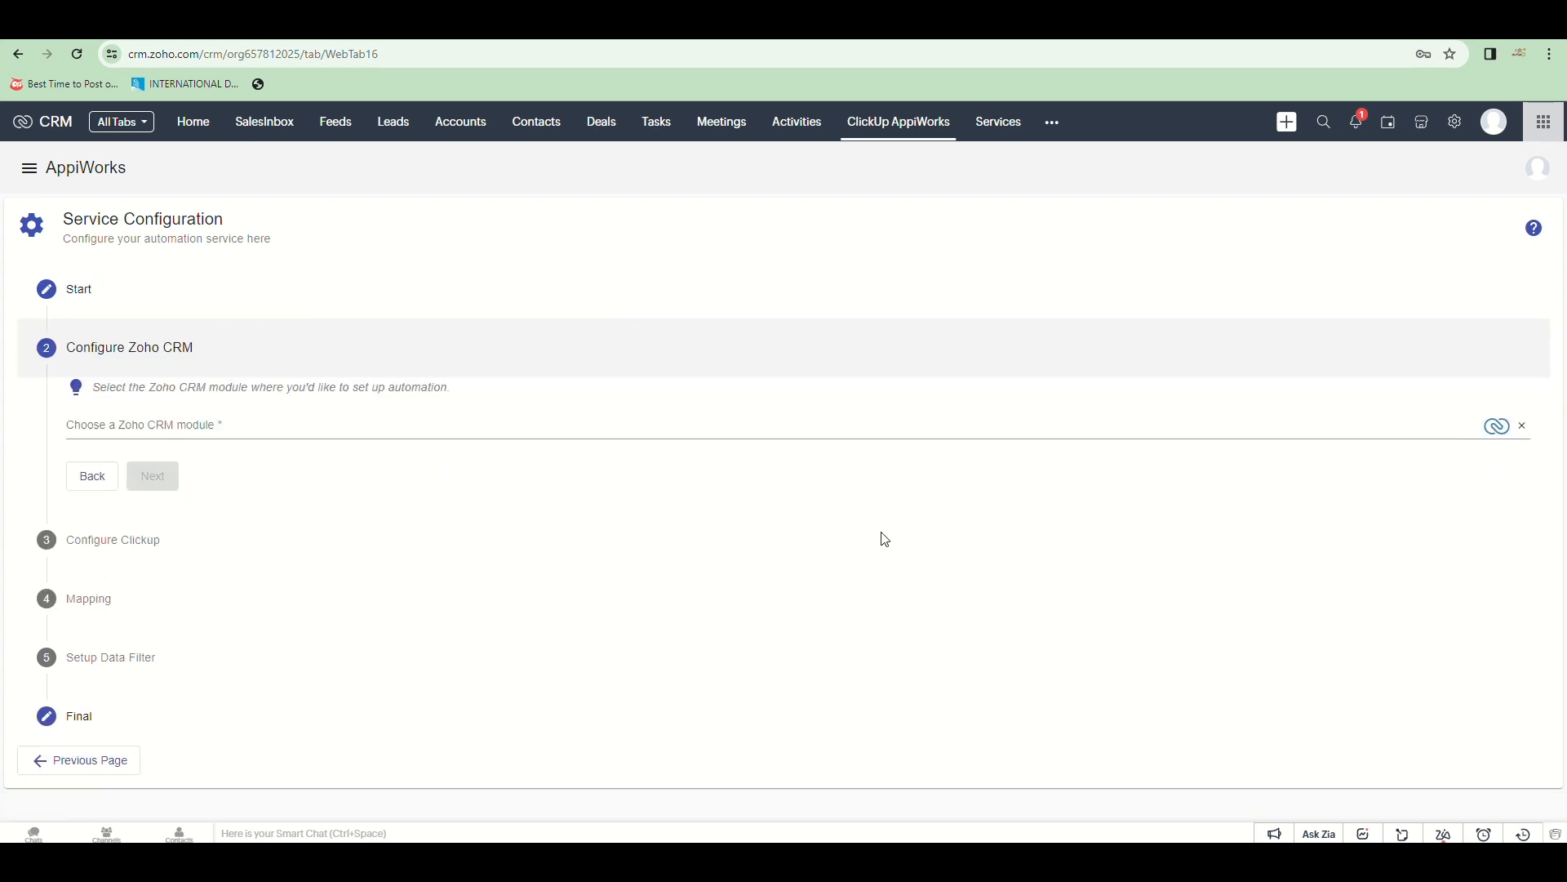
# Set the Zoho CRM module of the import service to Tasks and proceed to the ClickUp configuration
pyautogui.click(227, 423)
pyautogui.scroll(-2, 220, 556)
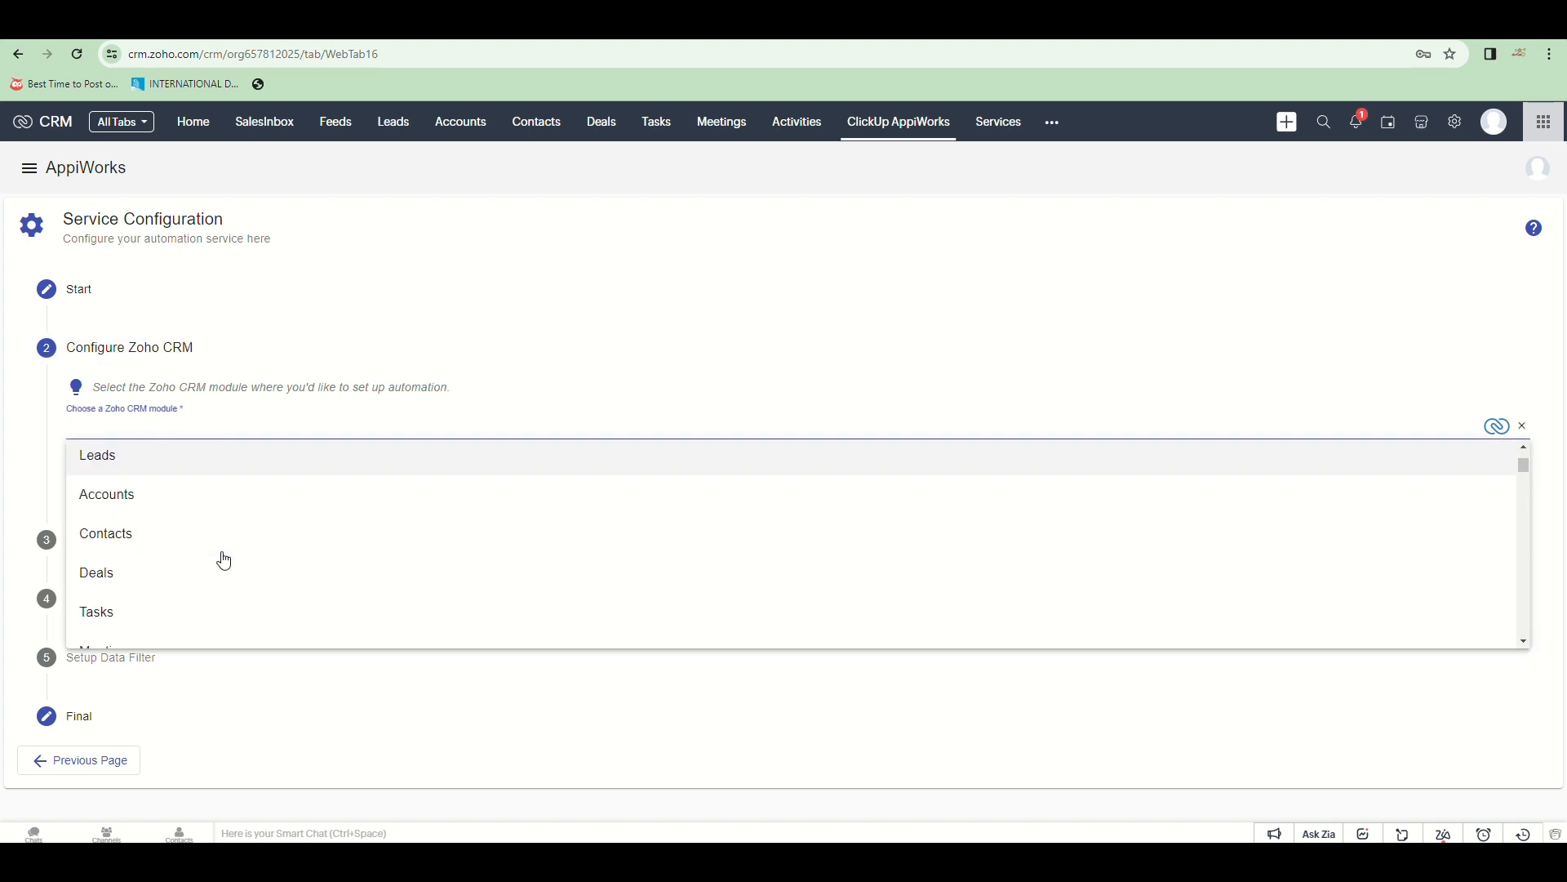
pyautogui.click(186, 609)
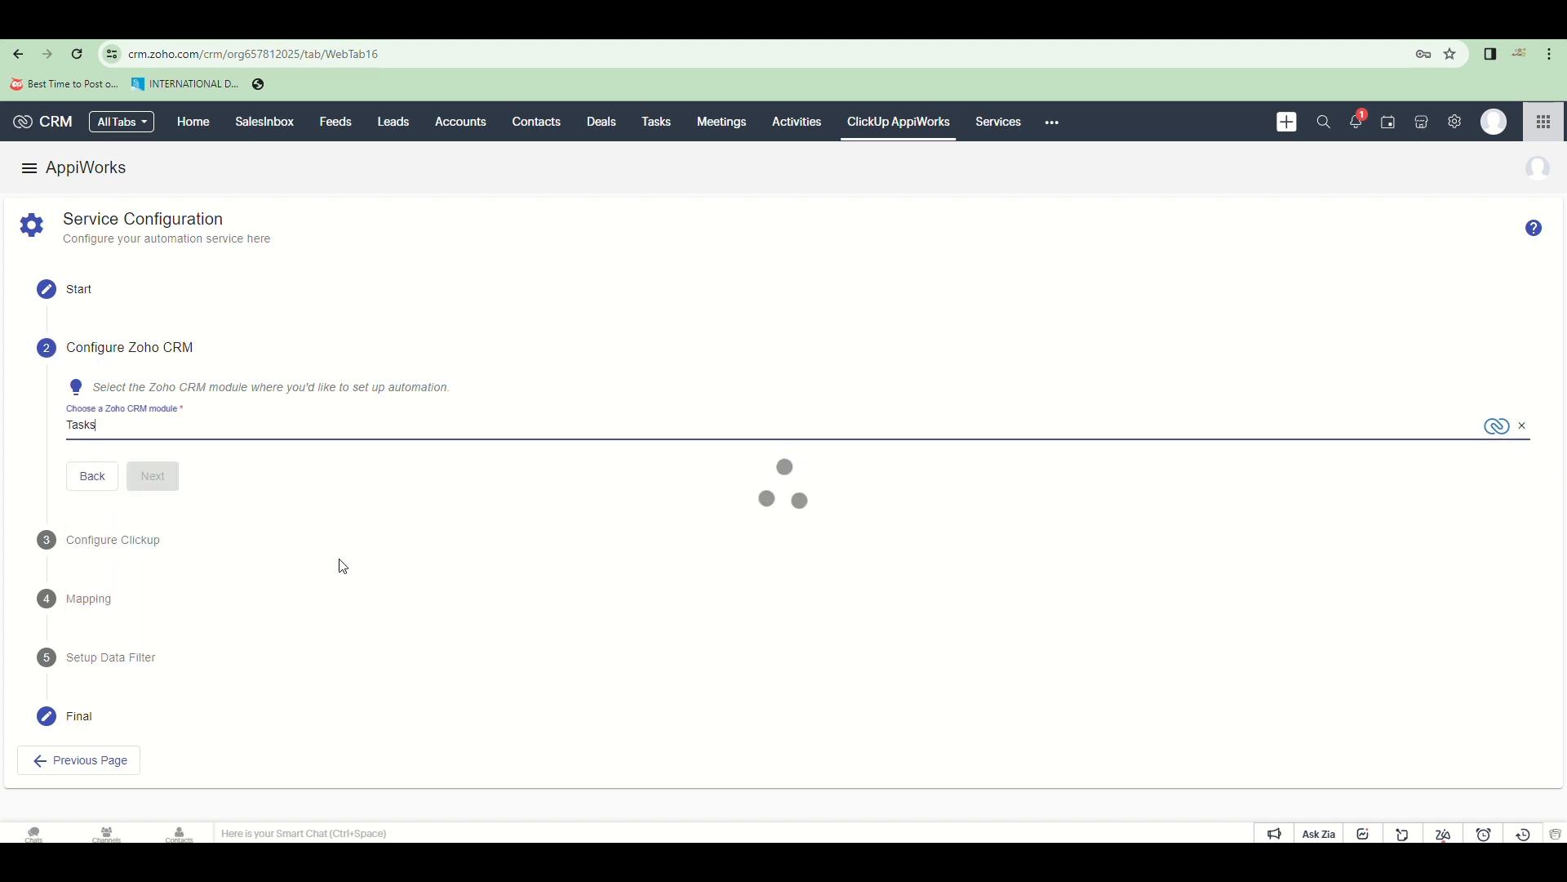
pyautogui.click(152, 476)
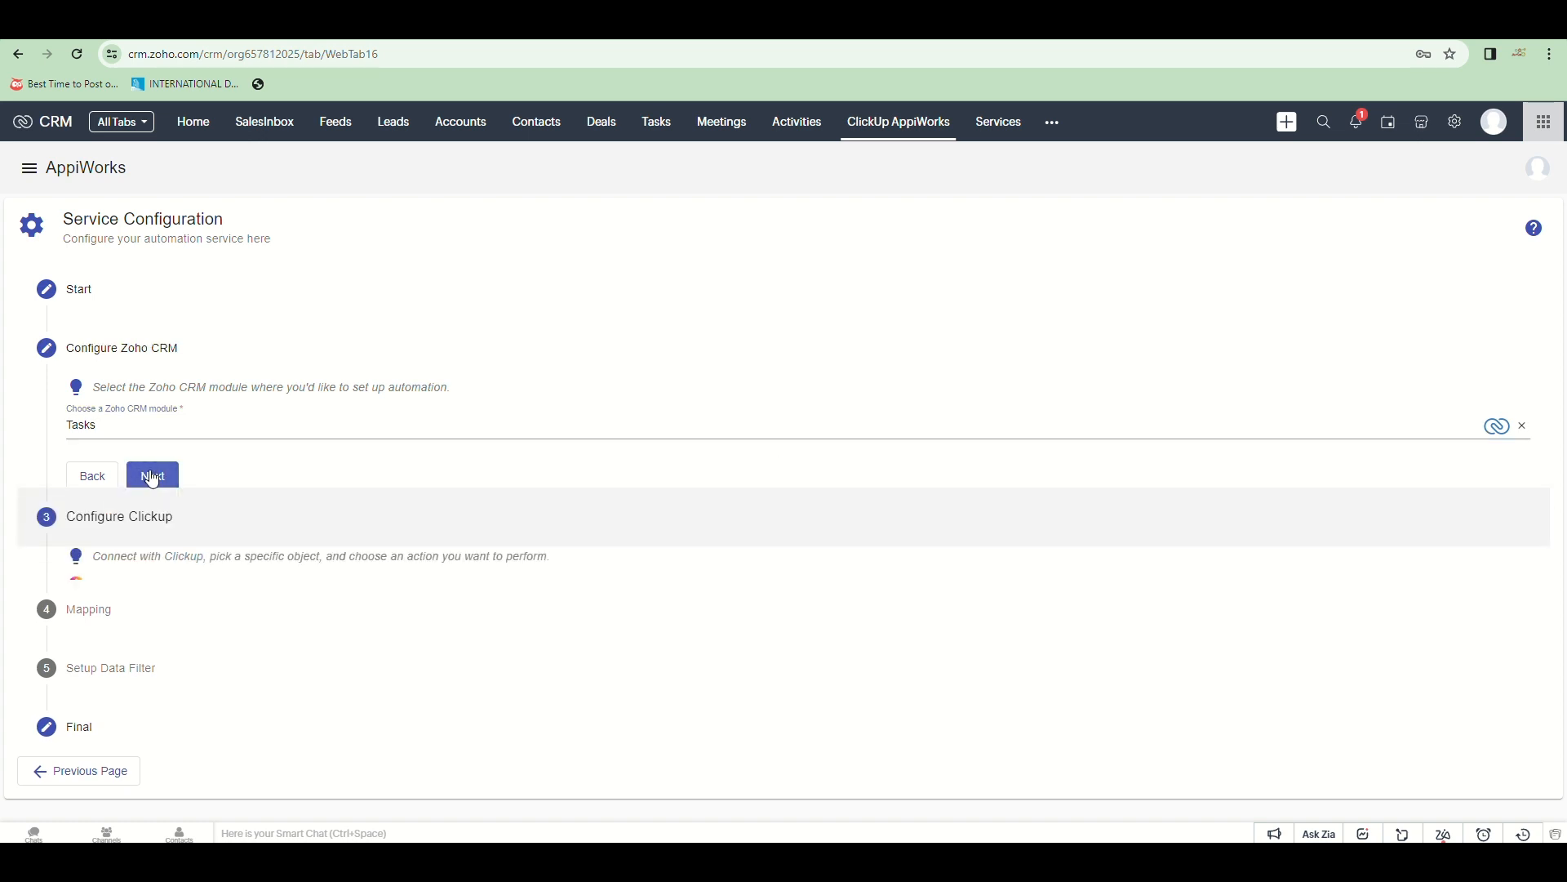
# Choose Connection 3 (Clickup) with the Tasks object, and select the available workspace and the DPM space
pyautogui.click(154, 516)
pyautogui.click(168, 591)
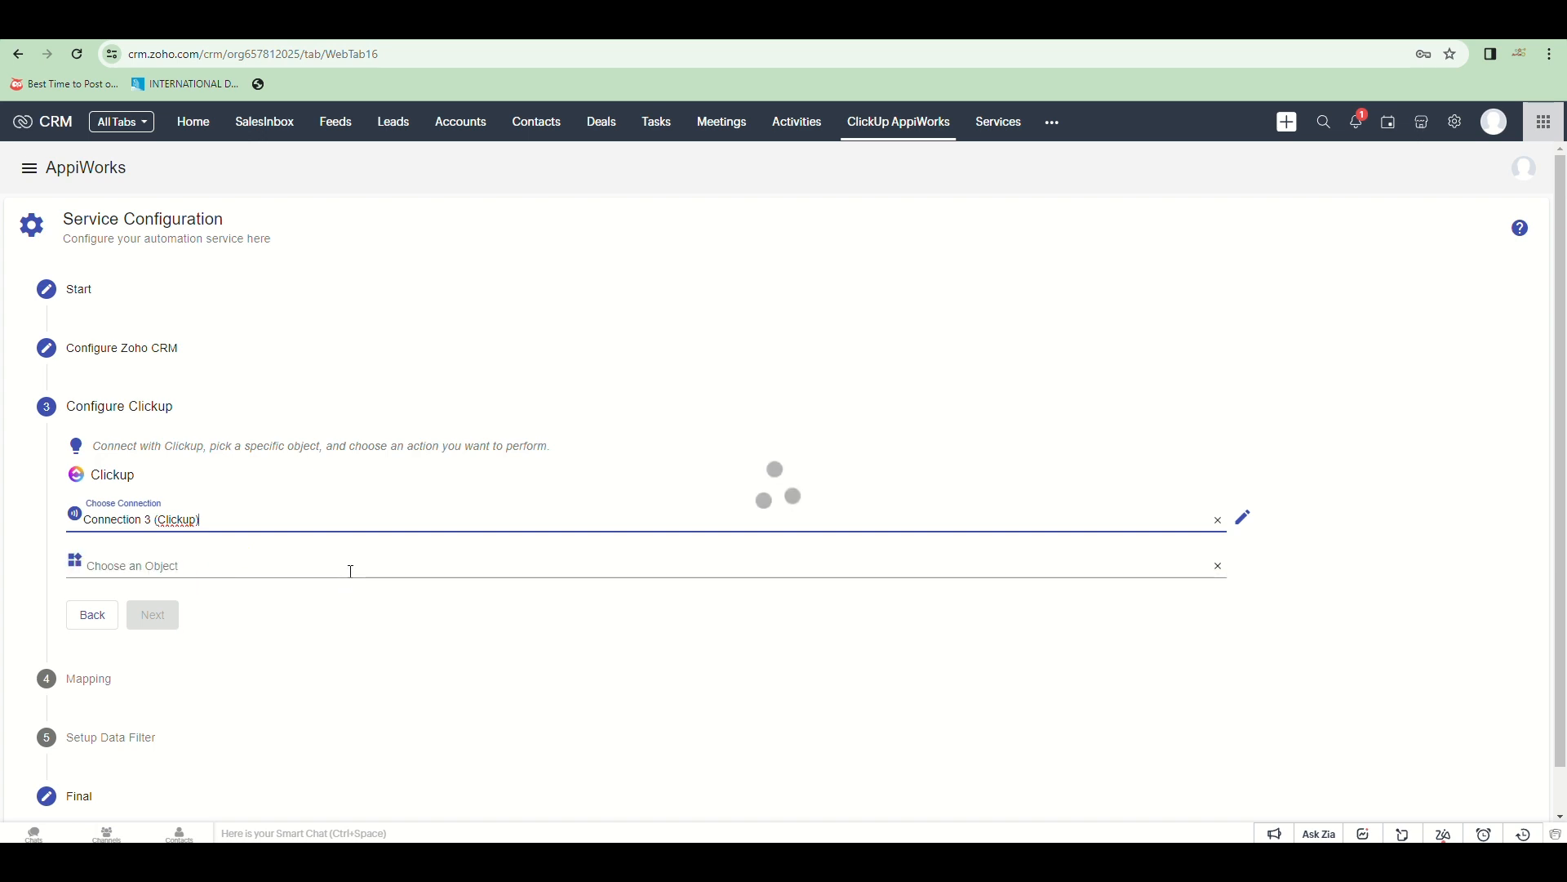
pyautogui.click(351, 571)
pyautogui.scroll(-1, 196, 718)
pyautogui.click(178, 733)
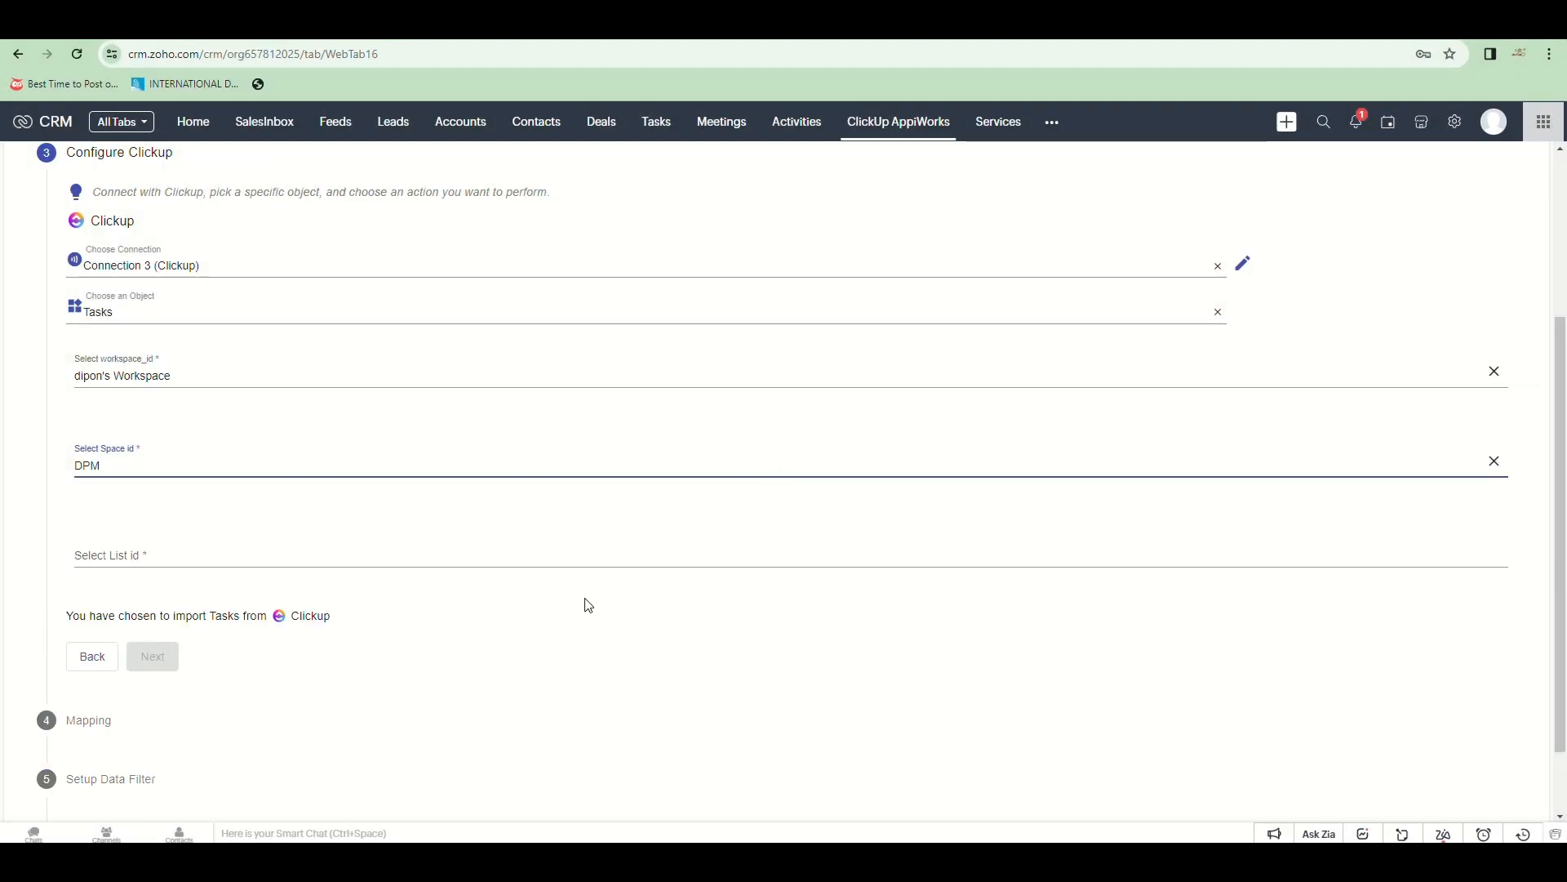
# Select "task list" as the ClickUp list to import from and proceed to the field mapping
pyautogui.click(360, 552)
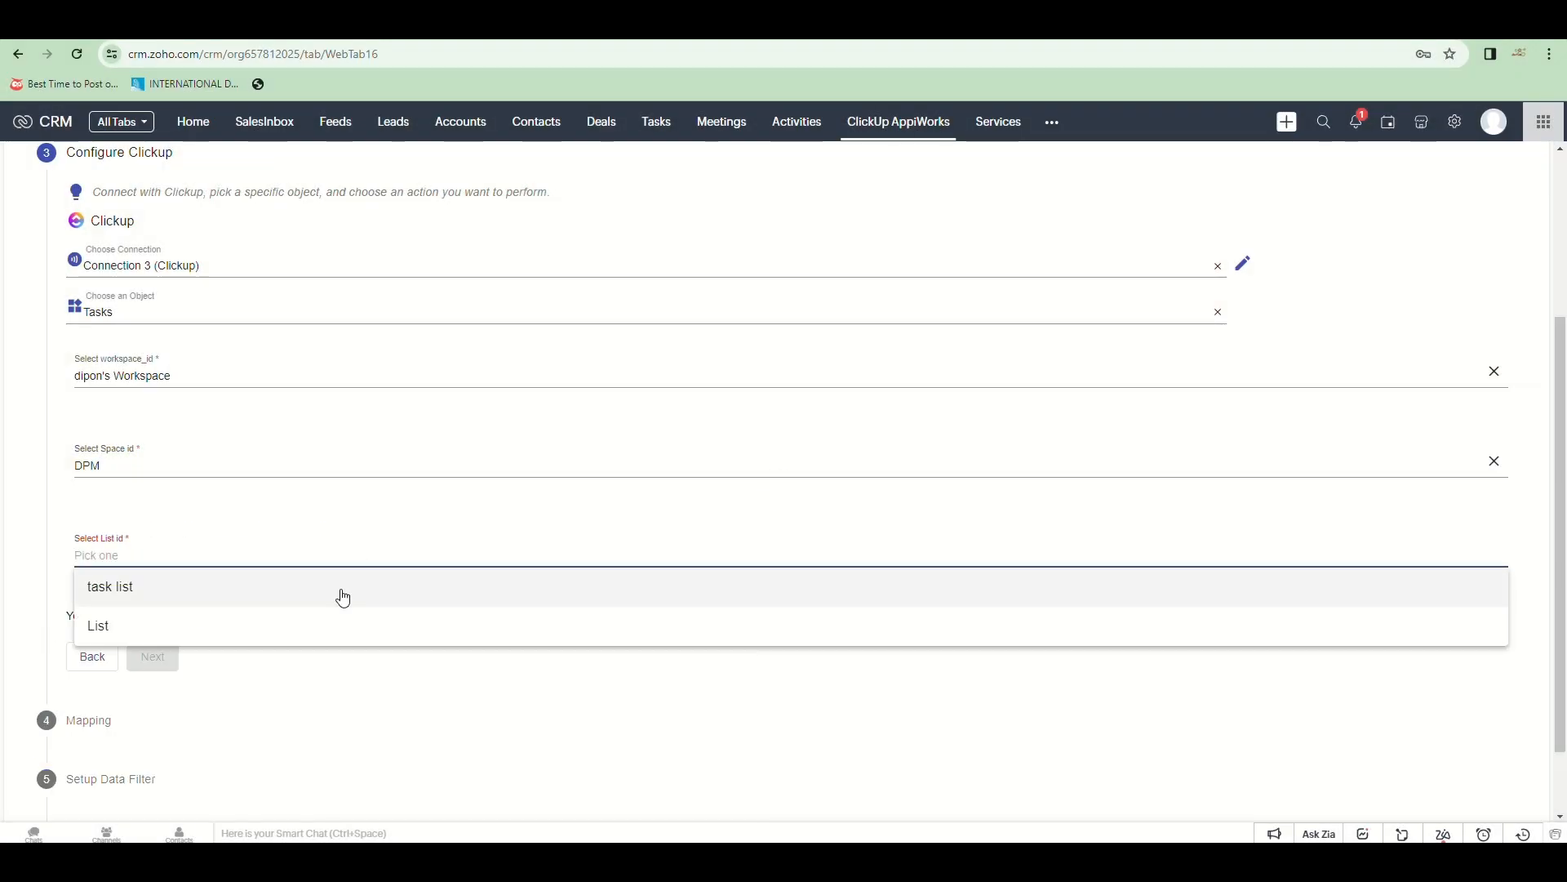
pyautogui.click(343, 588)
pyautogui.scroll(-1, 700, 547)
pyautogui.click(152, 563)
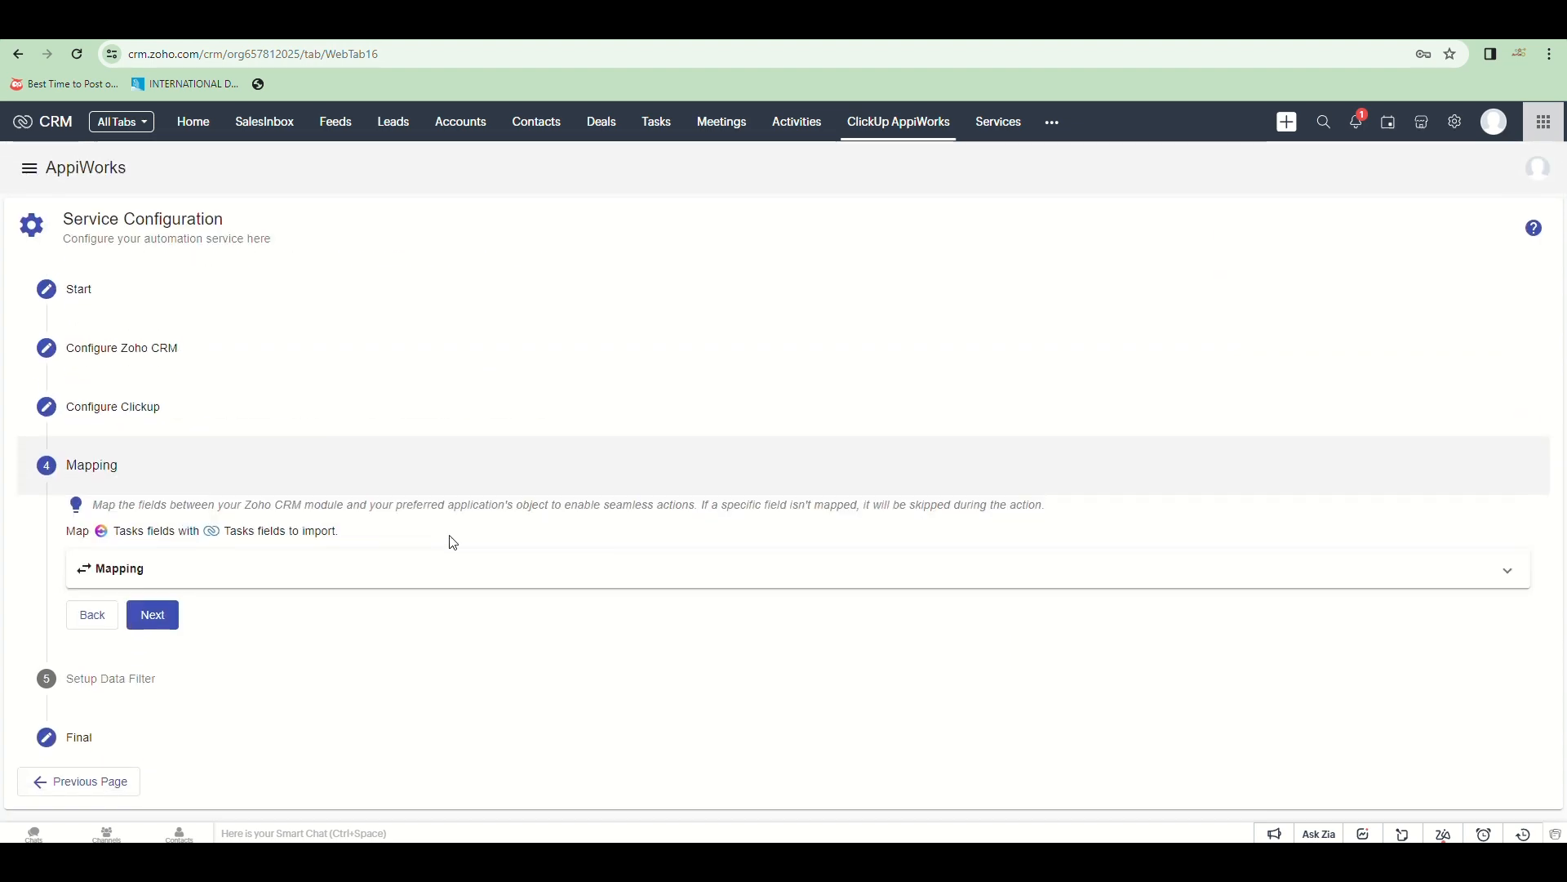
# Accept the automatic mapping of the matching fields for the import service
pyautogui.click(555, 578)
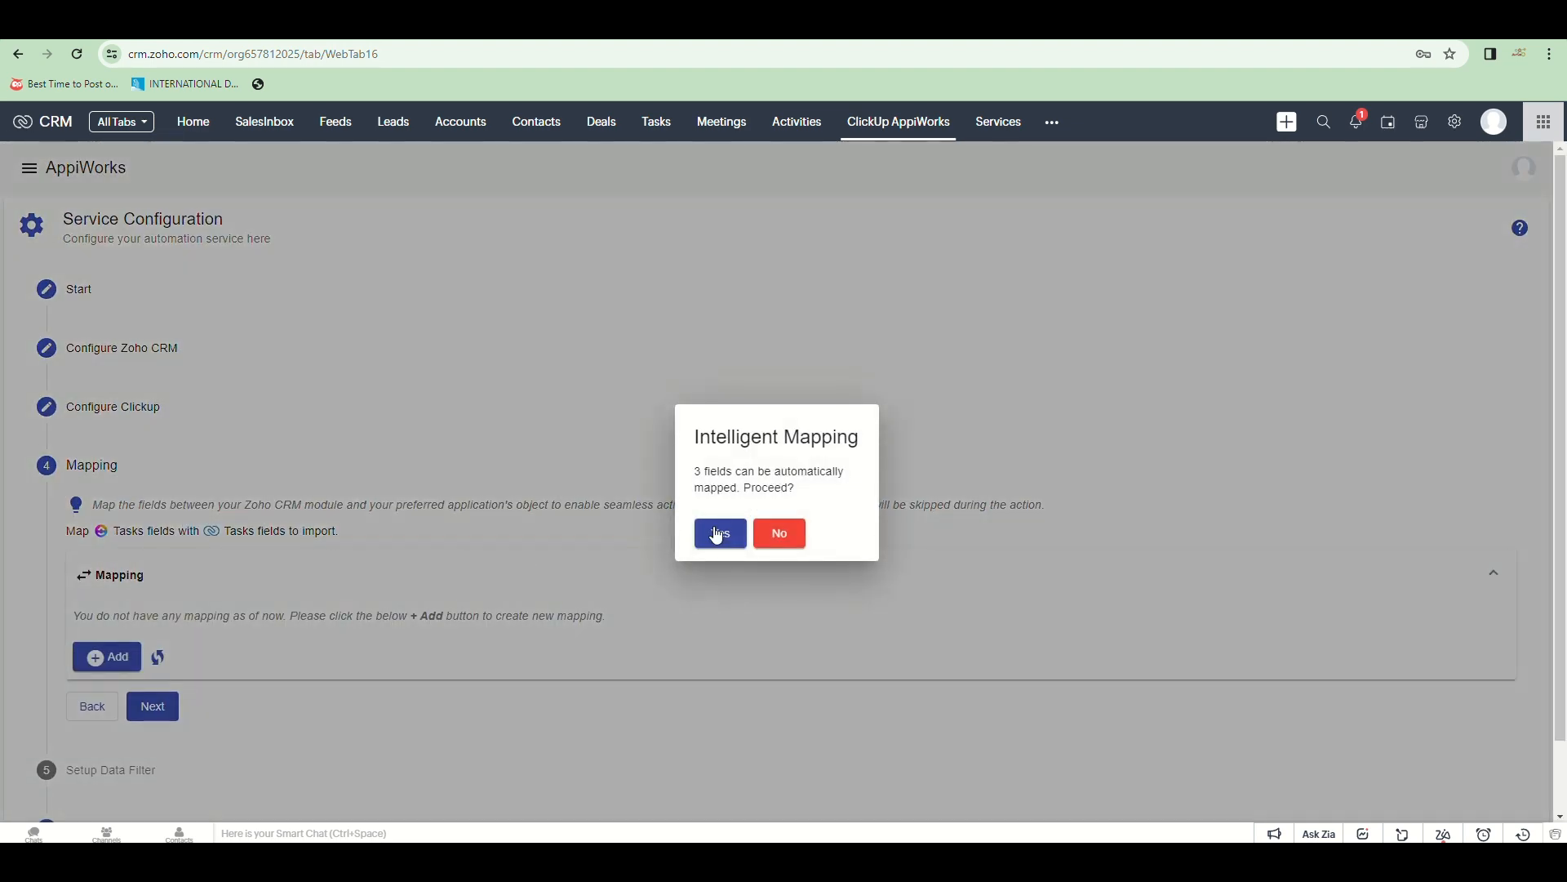
pyautogui.click(717, 532)
pyautogui.scroll(-3, 637, 567)
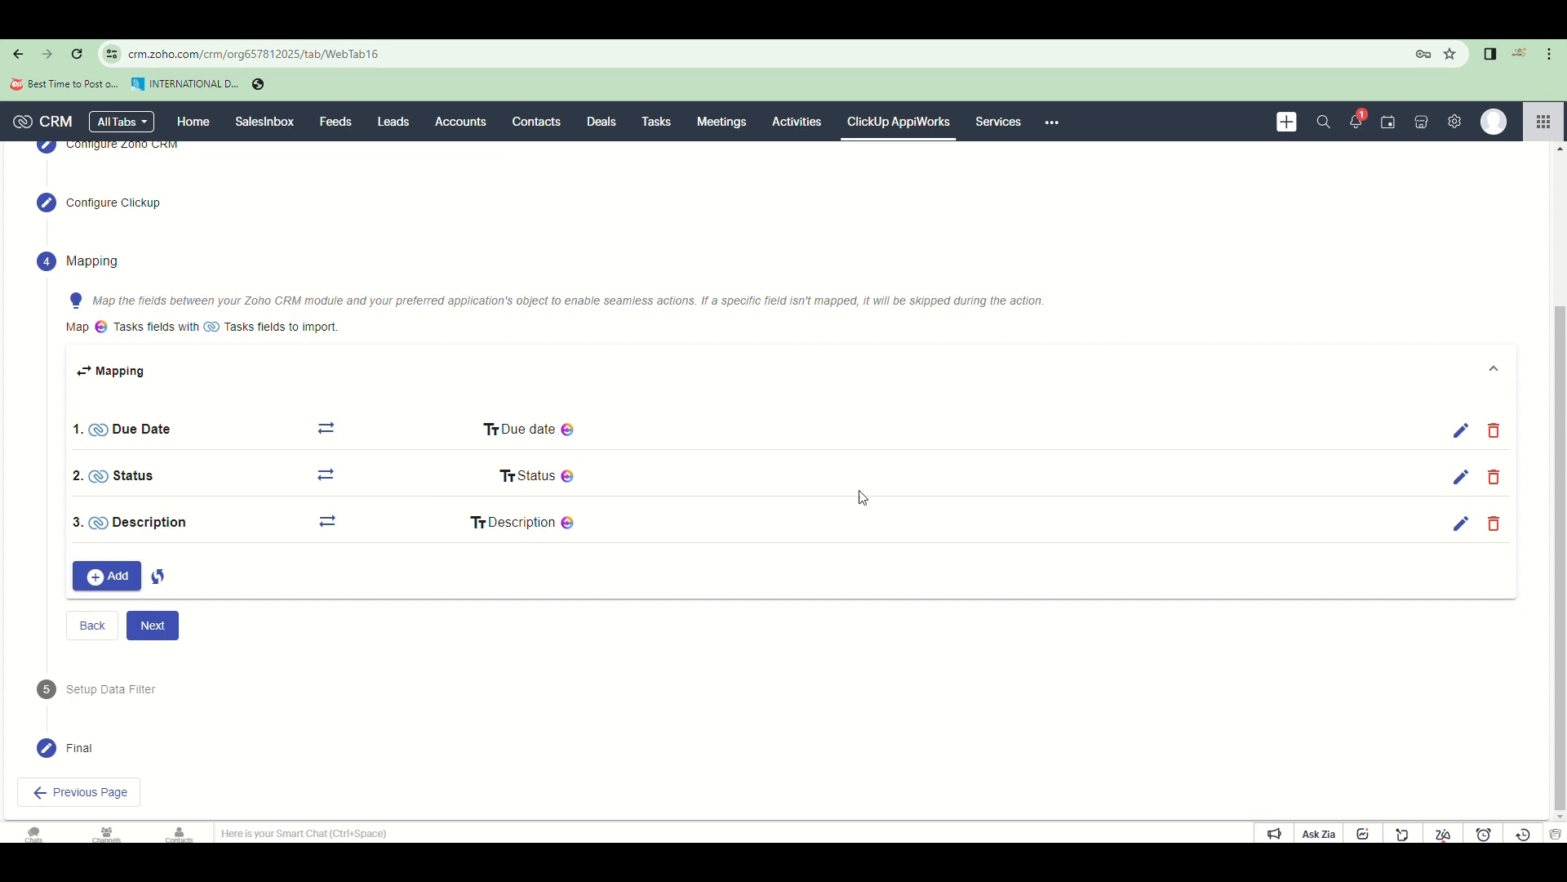
# Remove the Status mapping and map the ClickUp Name source field to the Zoho CRM Subject field
pyautogui.click(1493, 476)
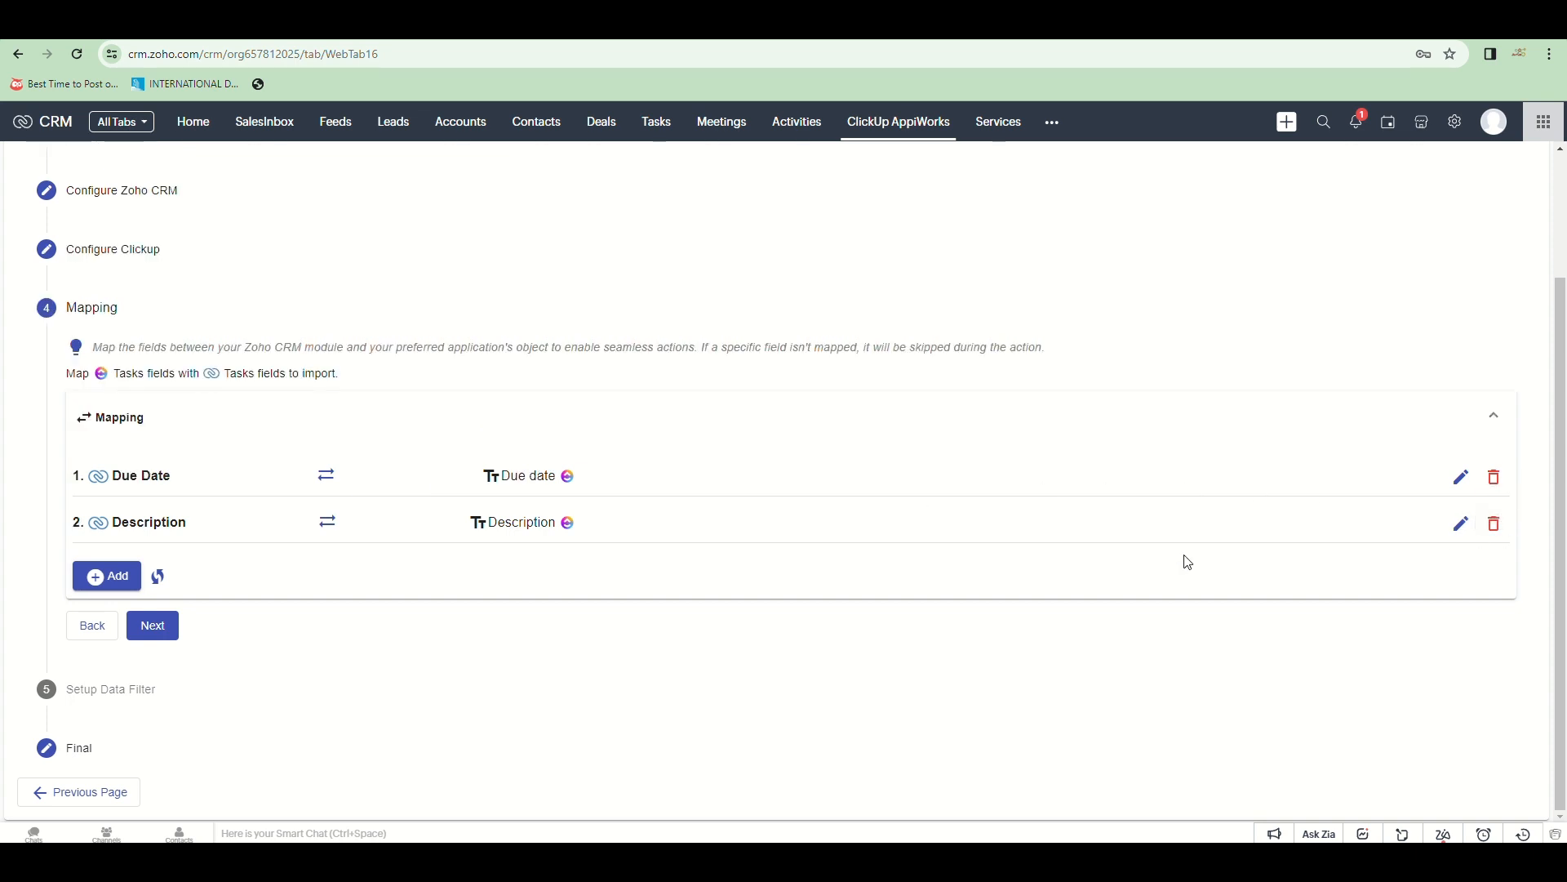
pyautogui.click(106, 577)
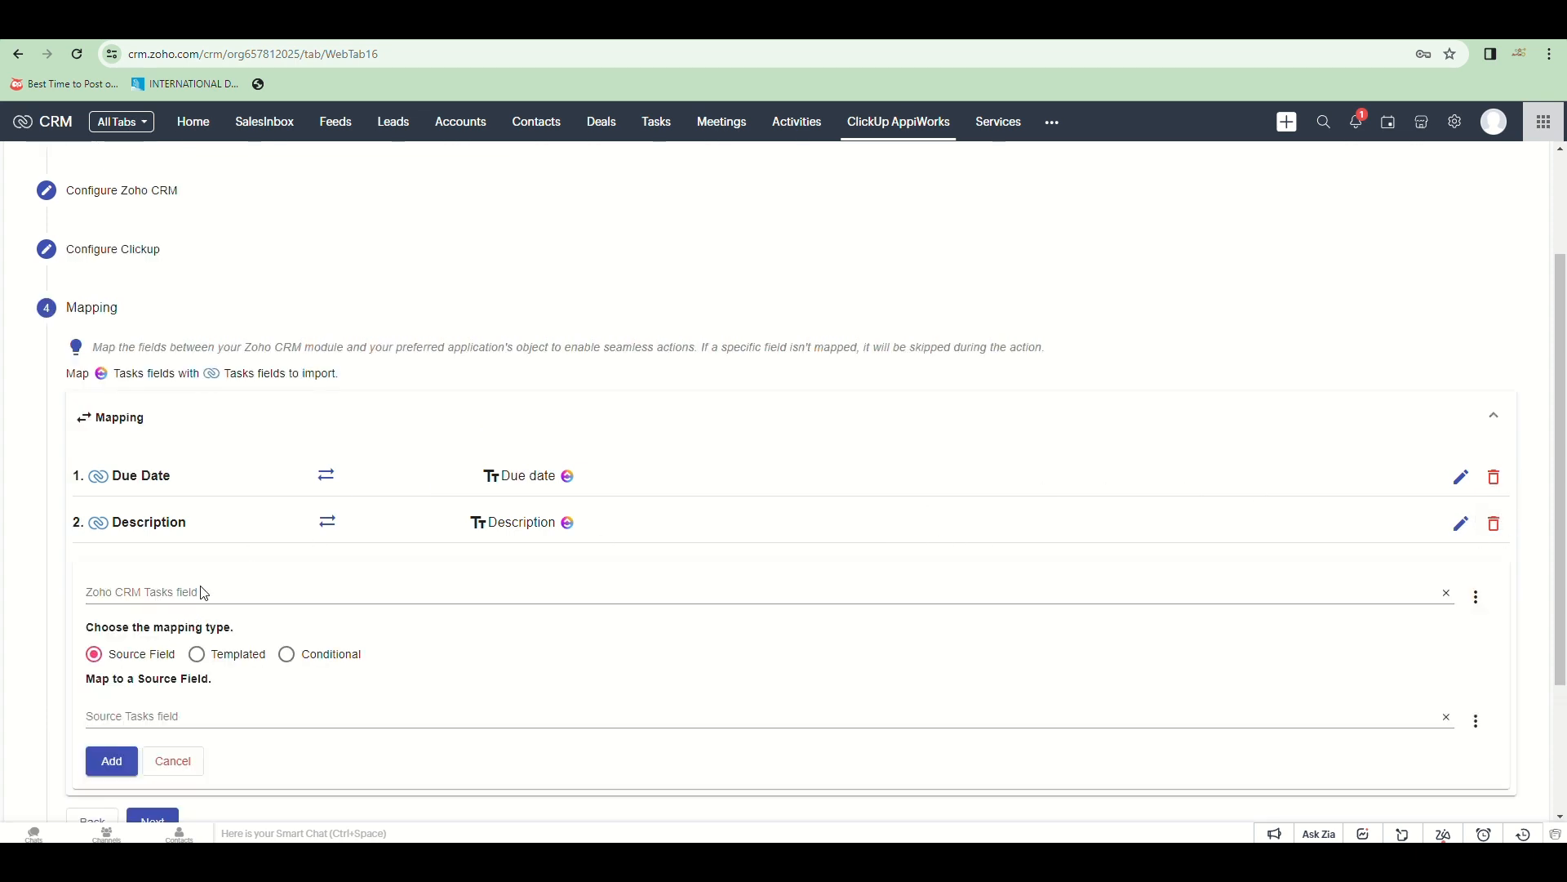
pyautogui.click(204, 593)
pyautogui.scroll(-3, 772, 392)
pyautogui.click(329, 514)
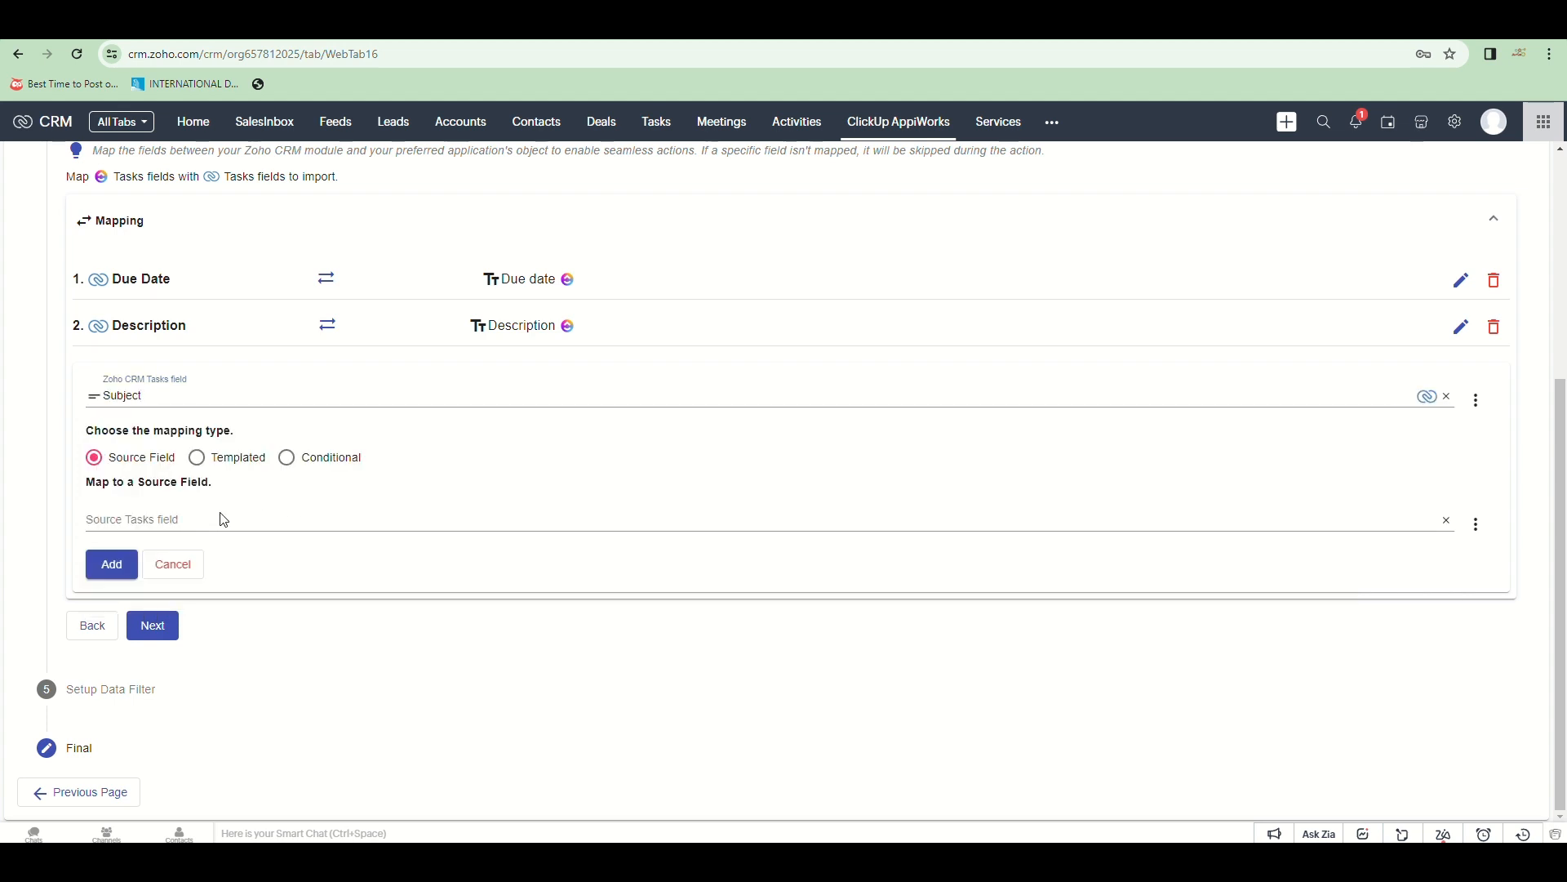
pyautogui.click(223, 519)
pyautogui.click(249, 664)
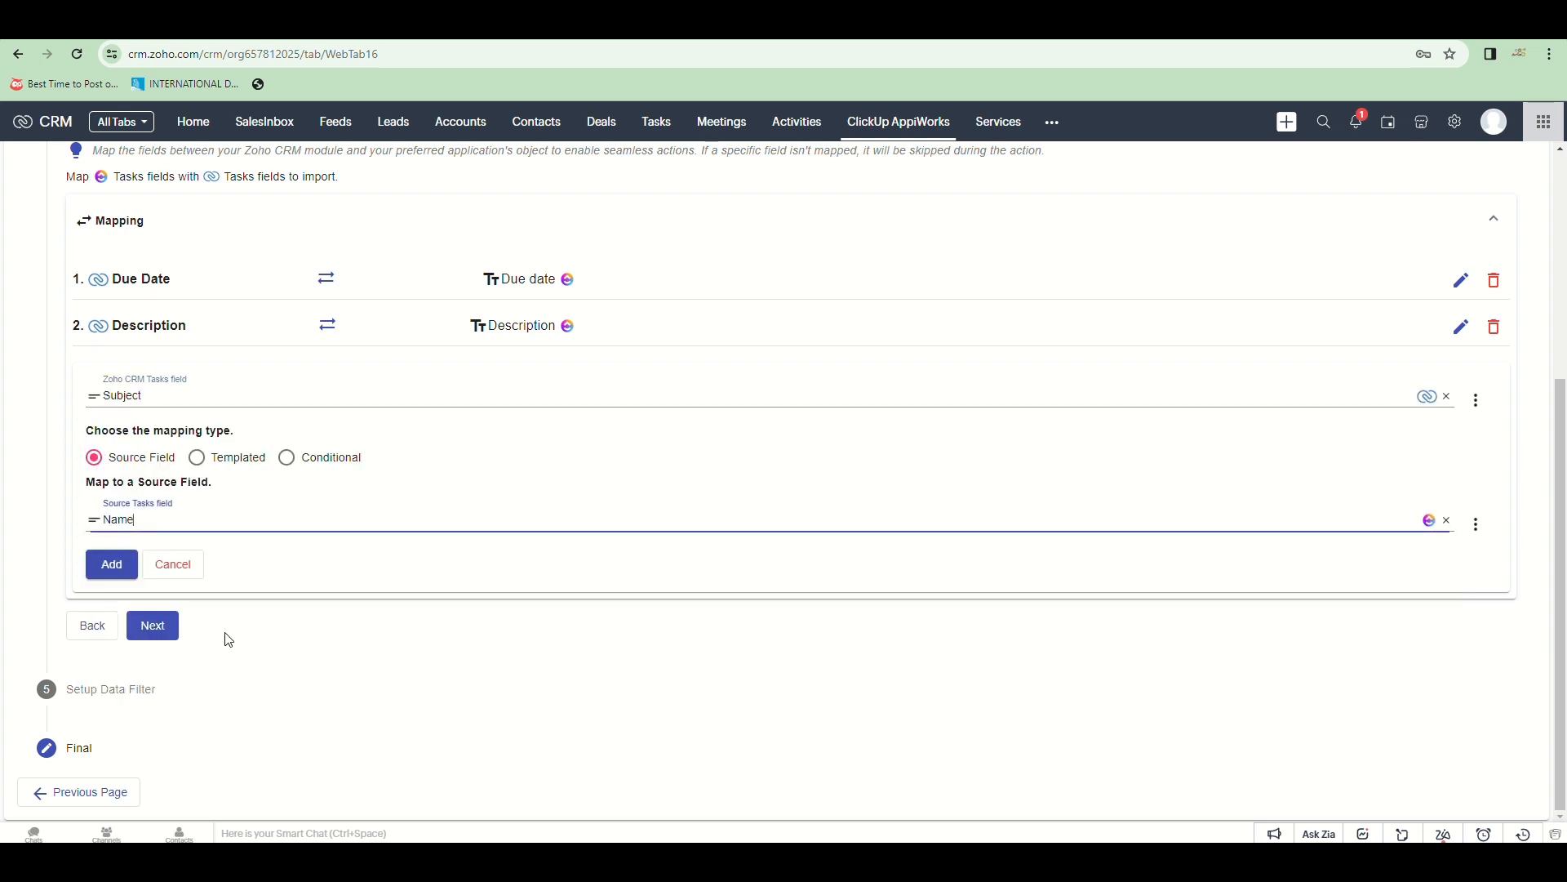
pyautogui.click(125, 580)
pyautogui.click(175, 617)
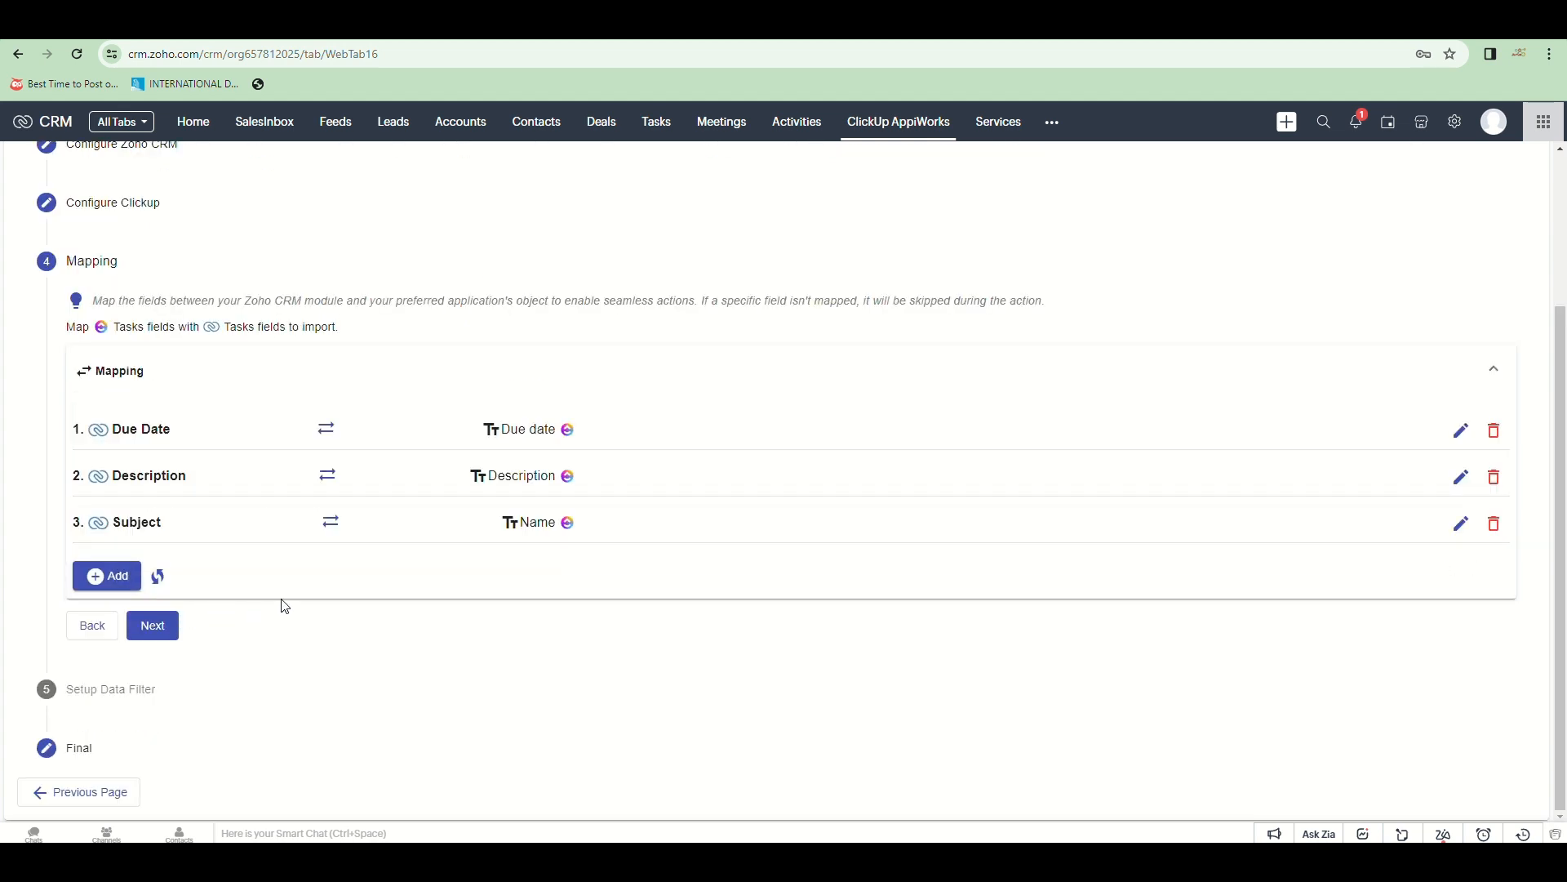
# Proceed to the data filter, preview the ClickUp data for a quick import, and add record 86cut6031 to the selection
pyautogui.click(155, 627)
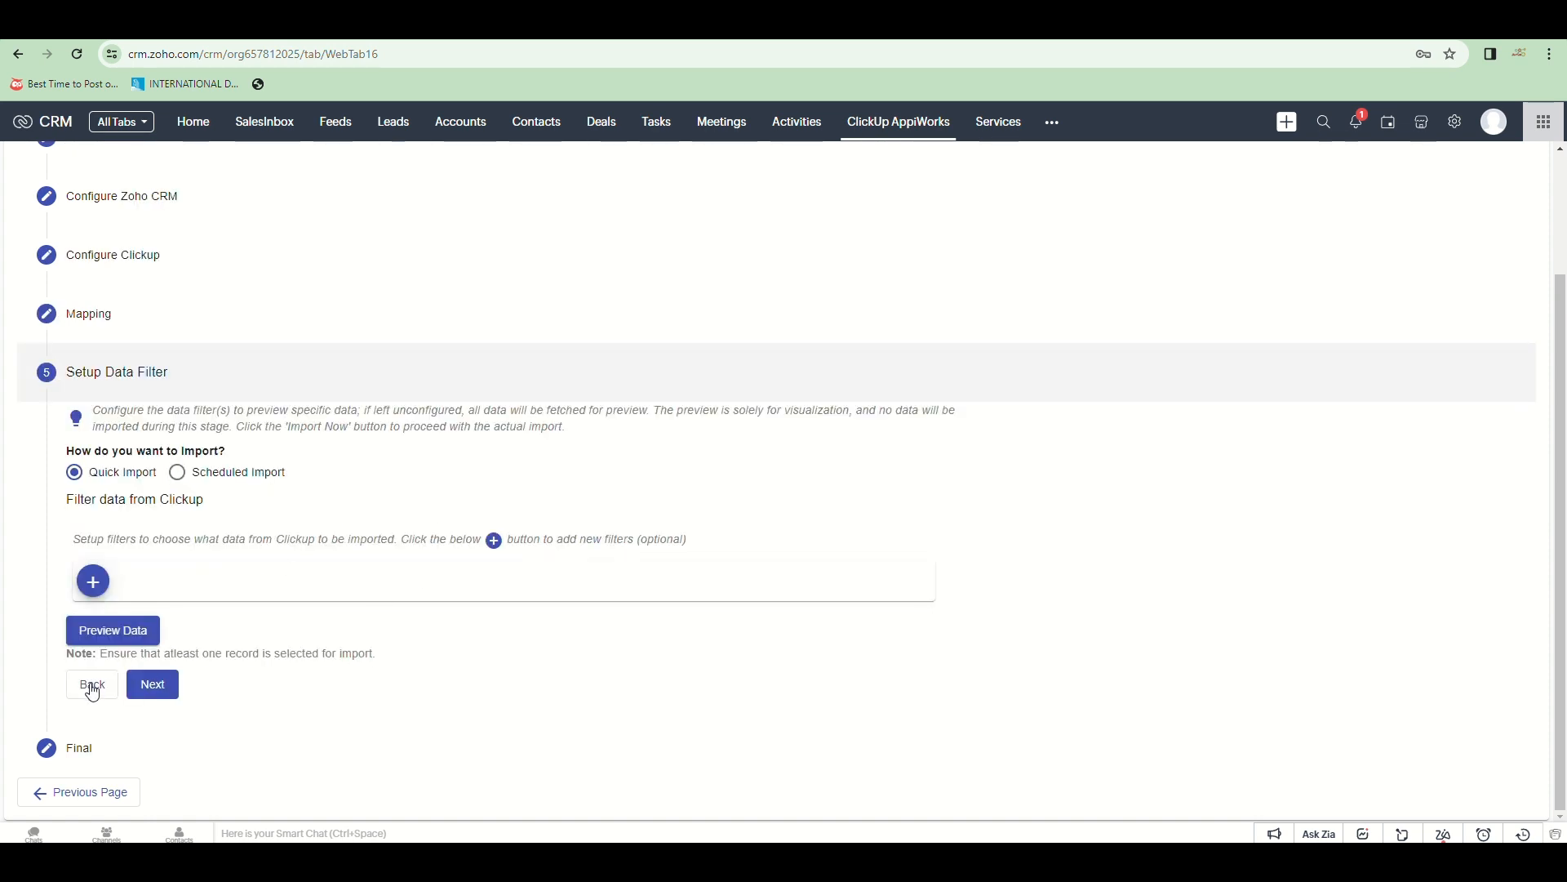
pyautogui.click(119, 634)
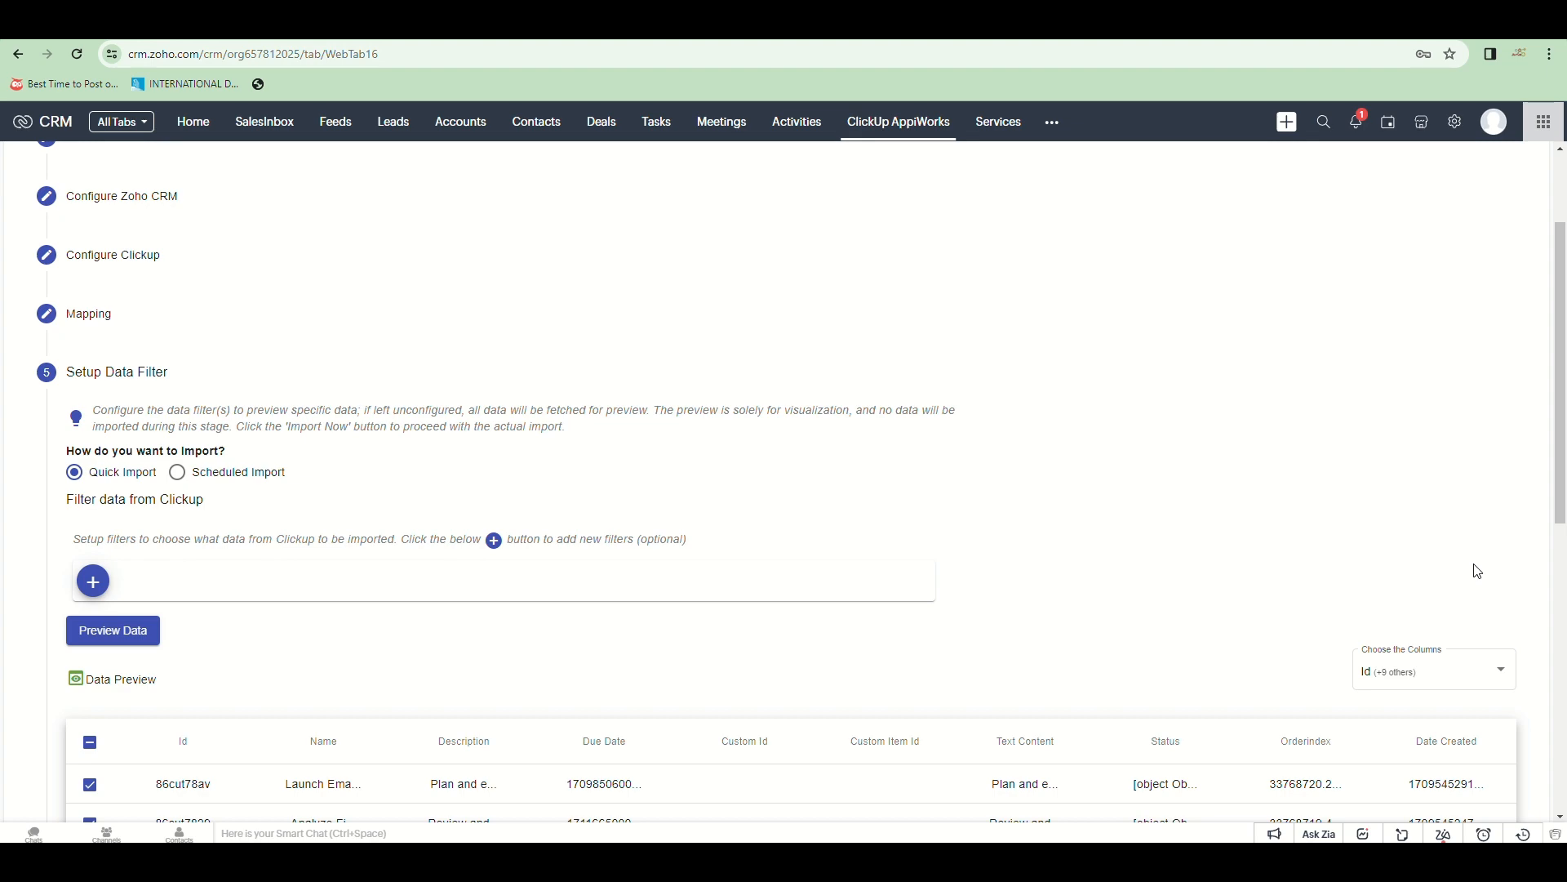
pyautogui.scroll(-5, 210, 507)
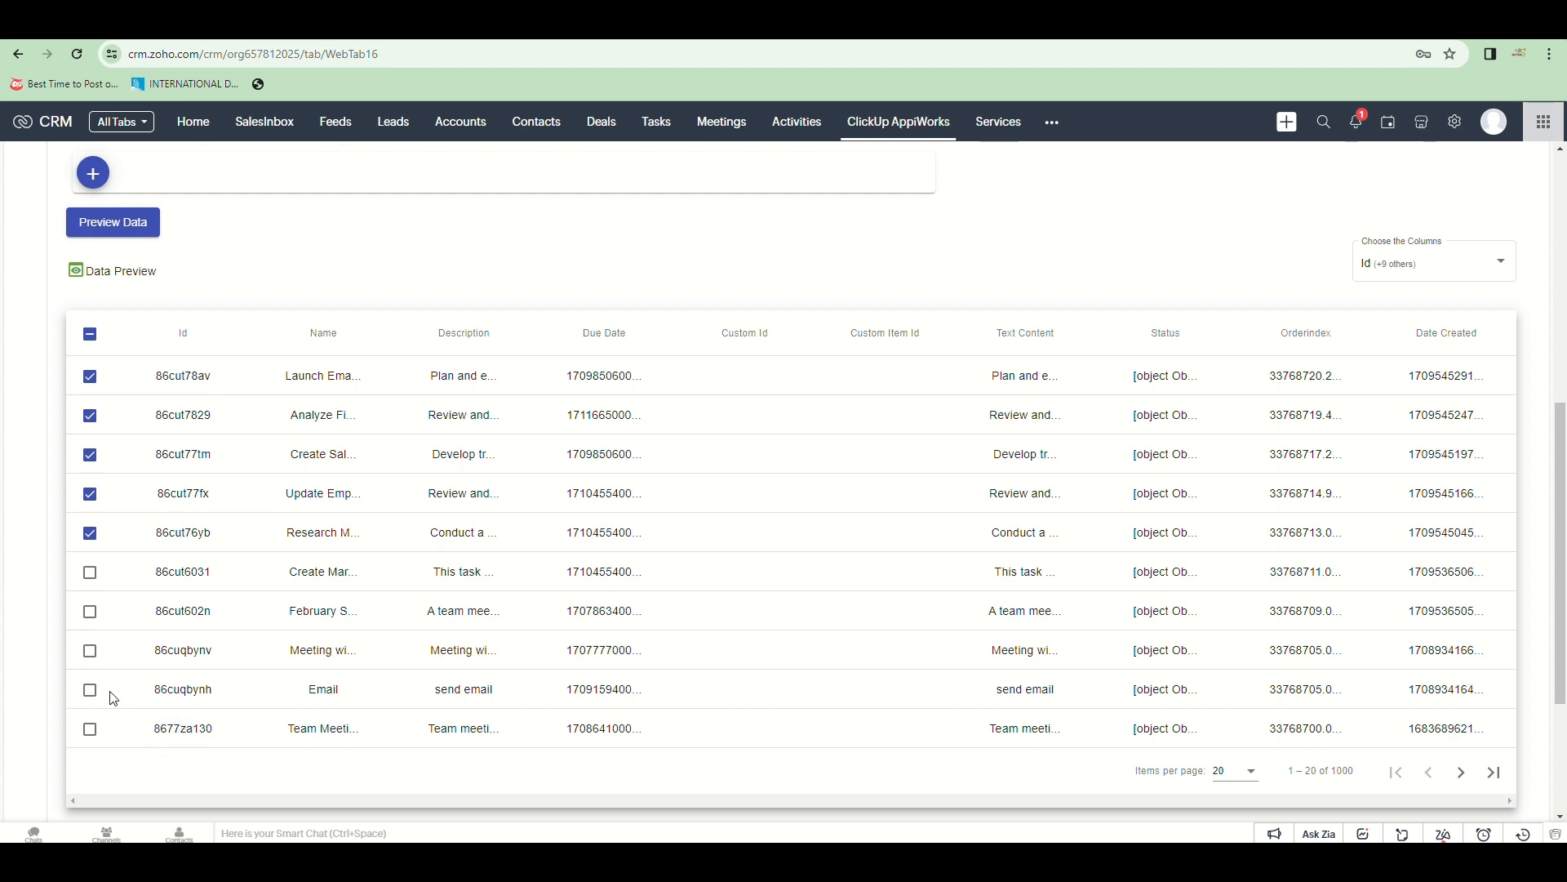
pyautogui.click(90, 571)
# Import the six selected records immediately as new tasks and save the import service
pyautogui.scroll(-3, 274, 662)
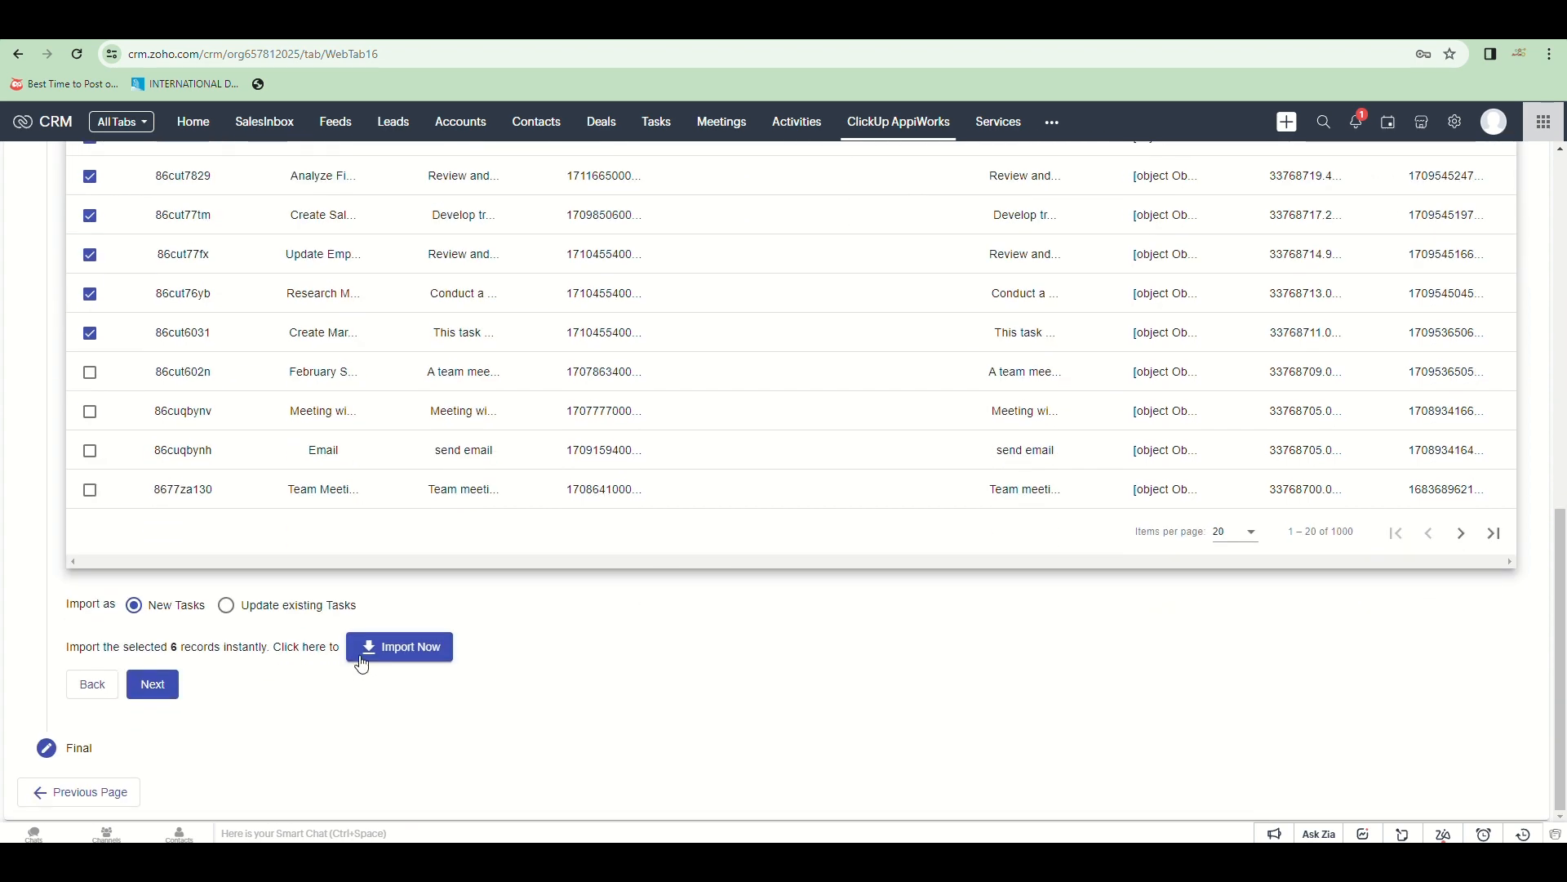
pyautogui.click(415, 651)
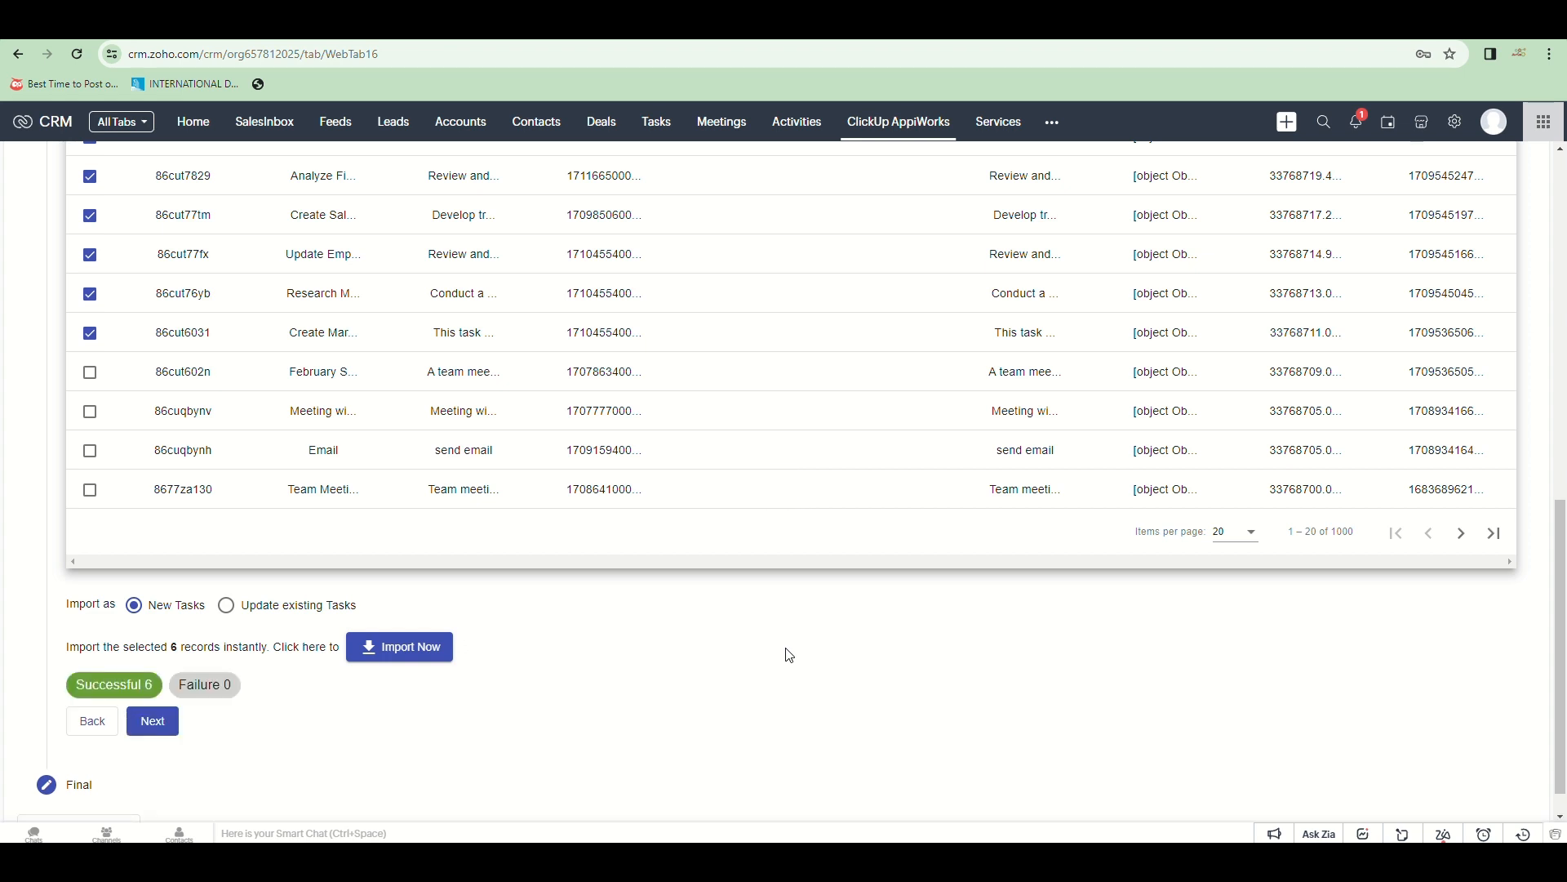
pyautogui.scroll(-1, 789, 654)
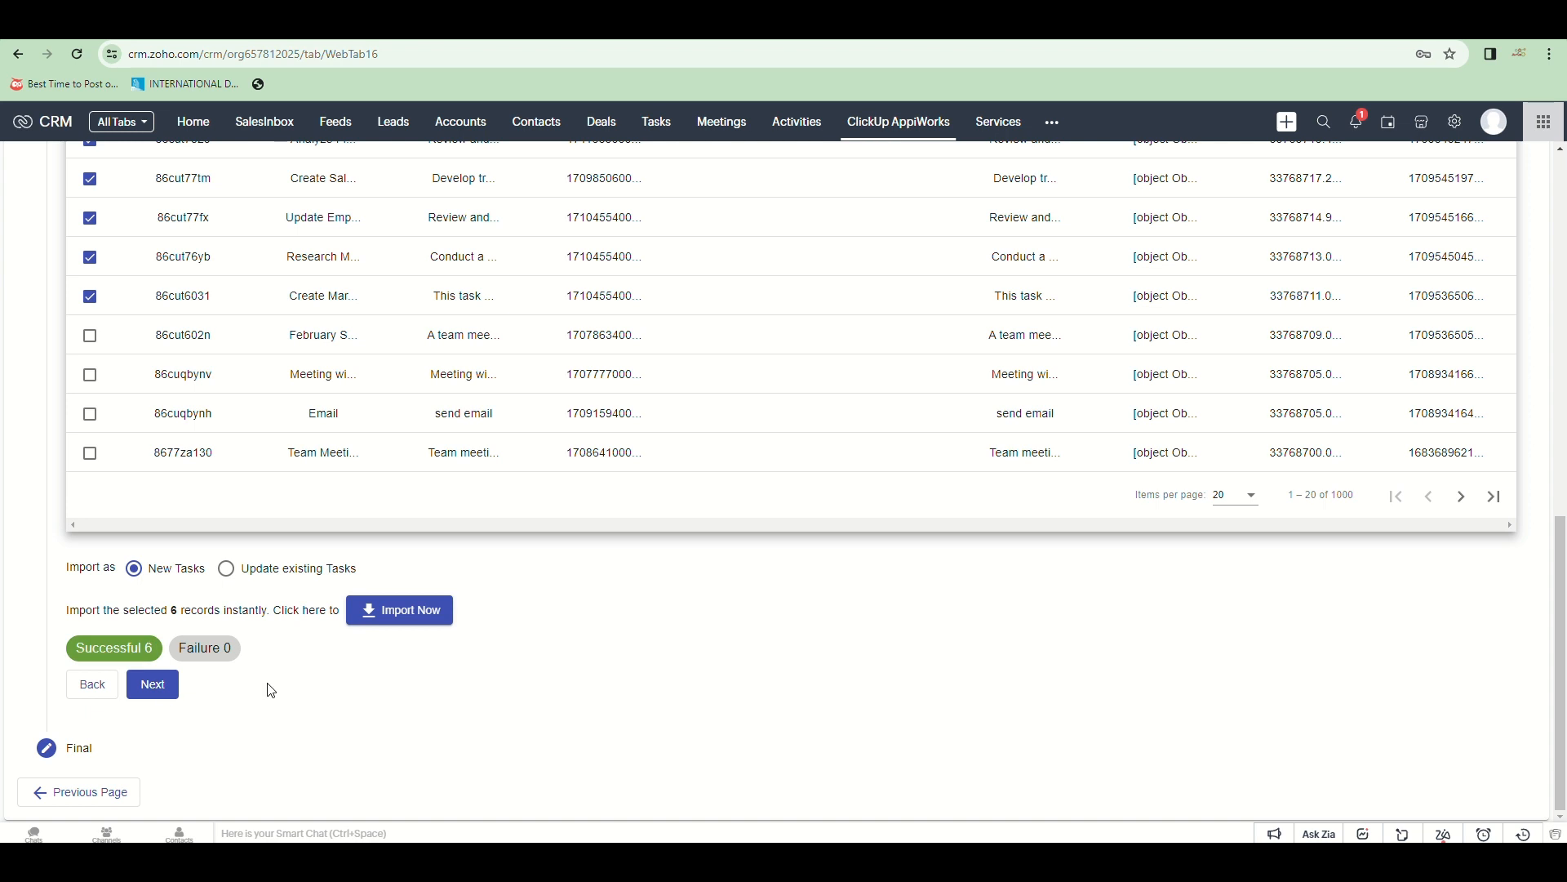
pyautogui.click(163, 686)
pyautogui.click(150, 661)
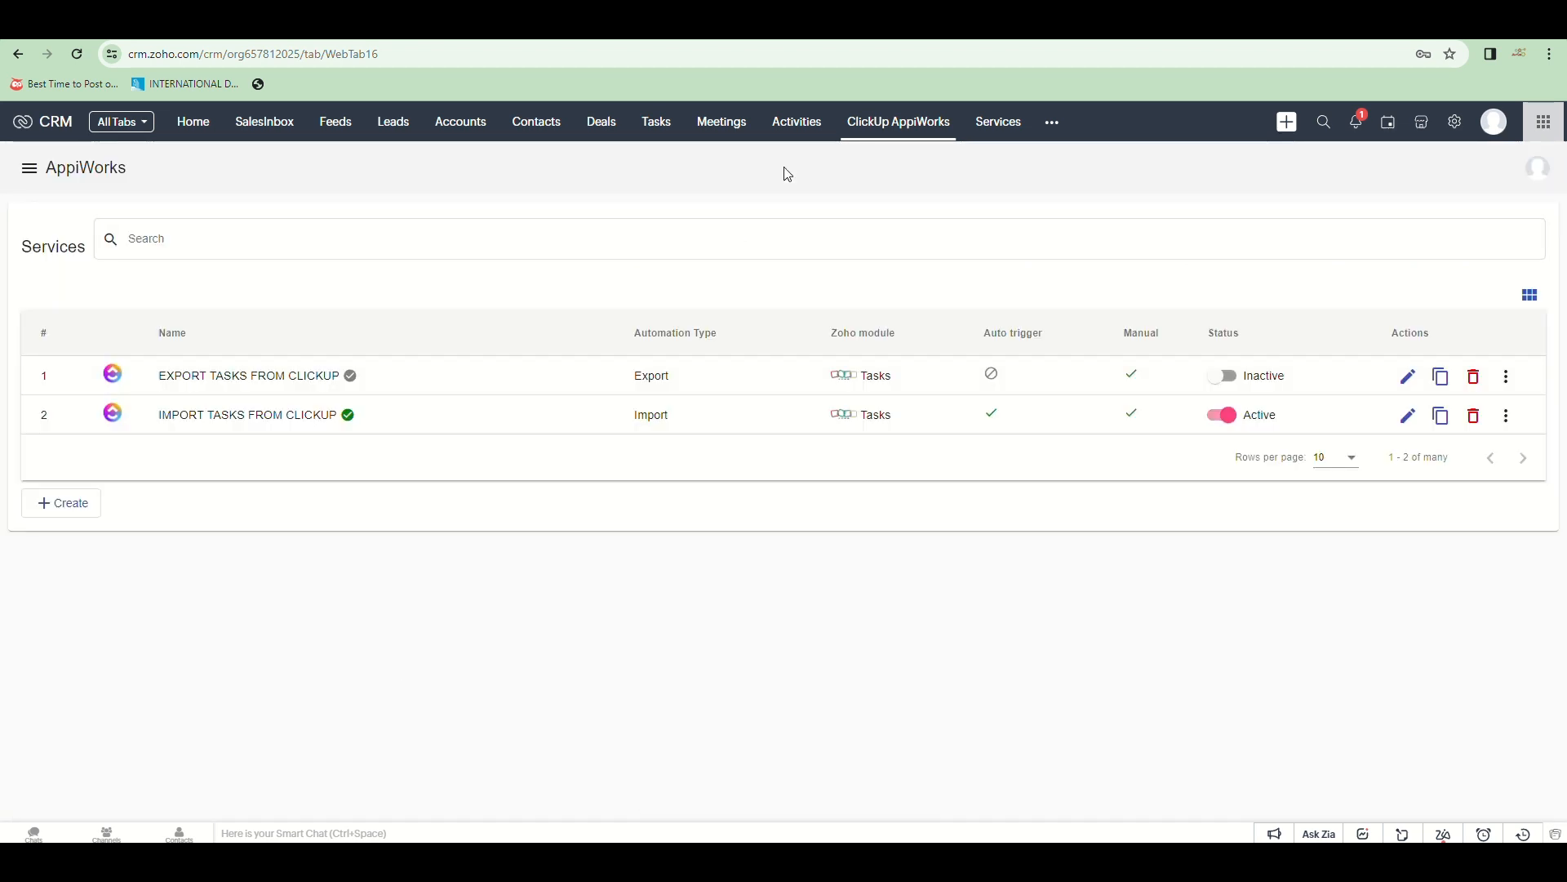
# Review the imported records in the Zoho CRM Tasks module using List View
pyautogui.click(657, 130)
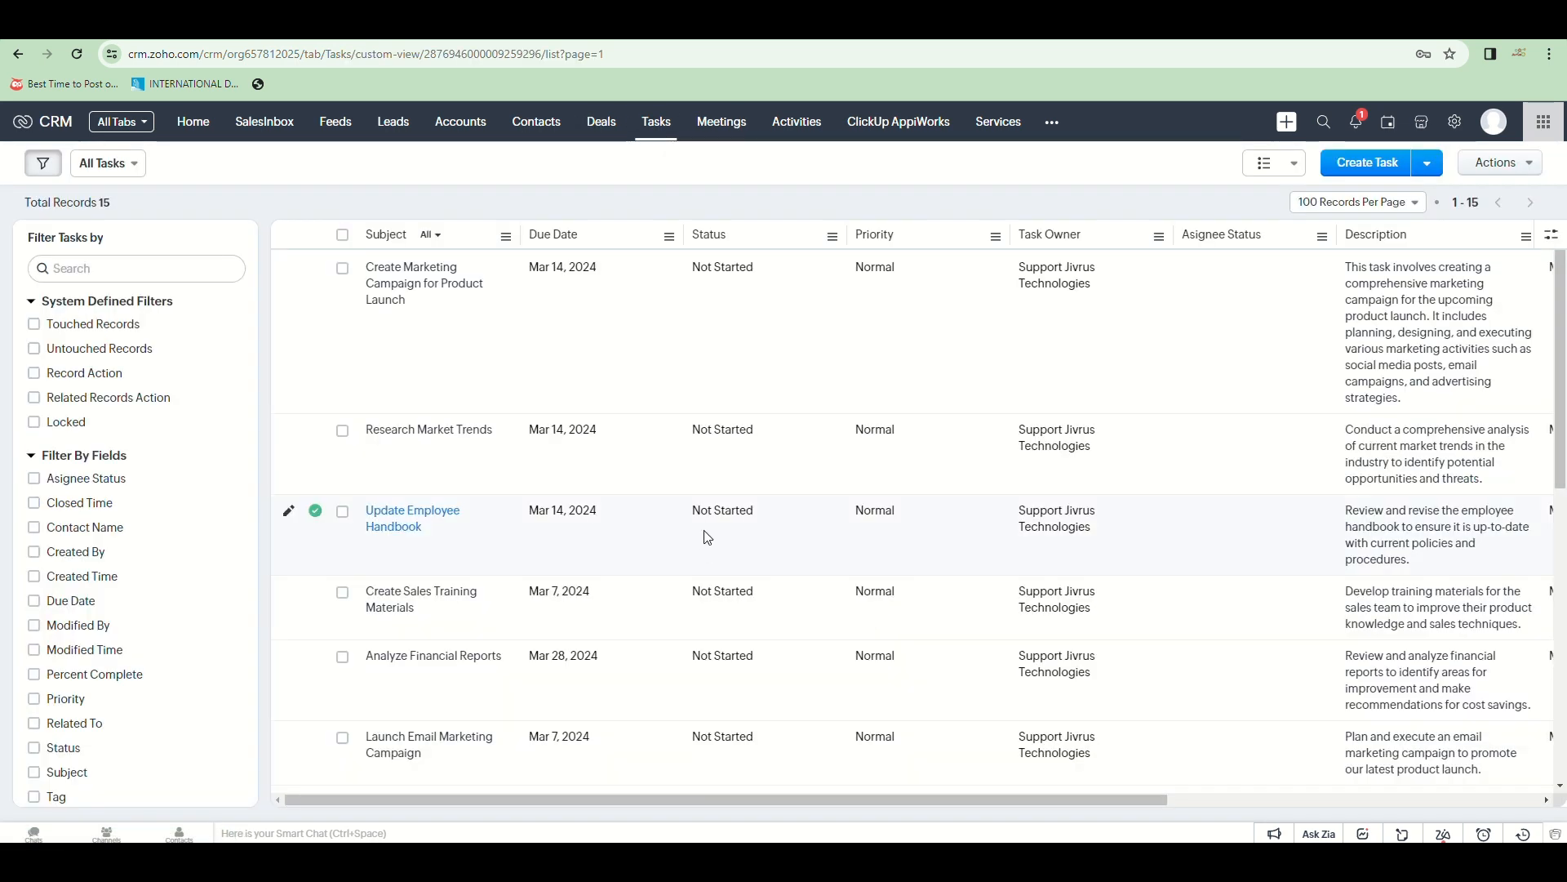
pyautogui.scroll(-8, 706, 537)
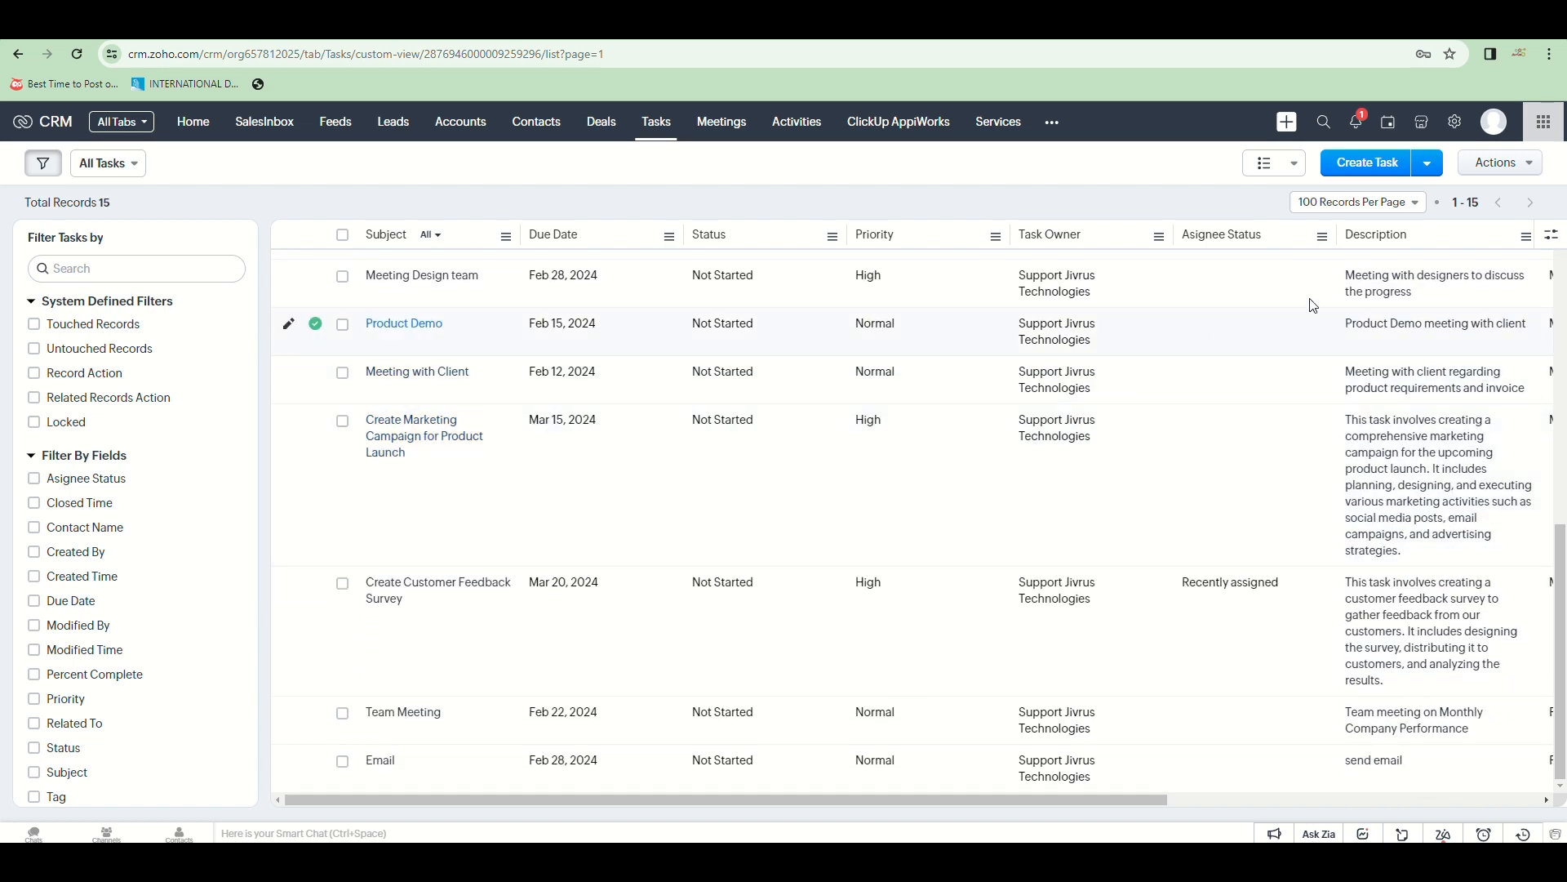
pyautogui.click(1263, 164)
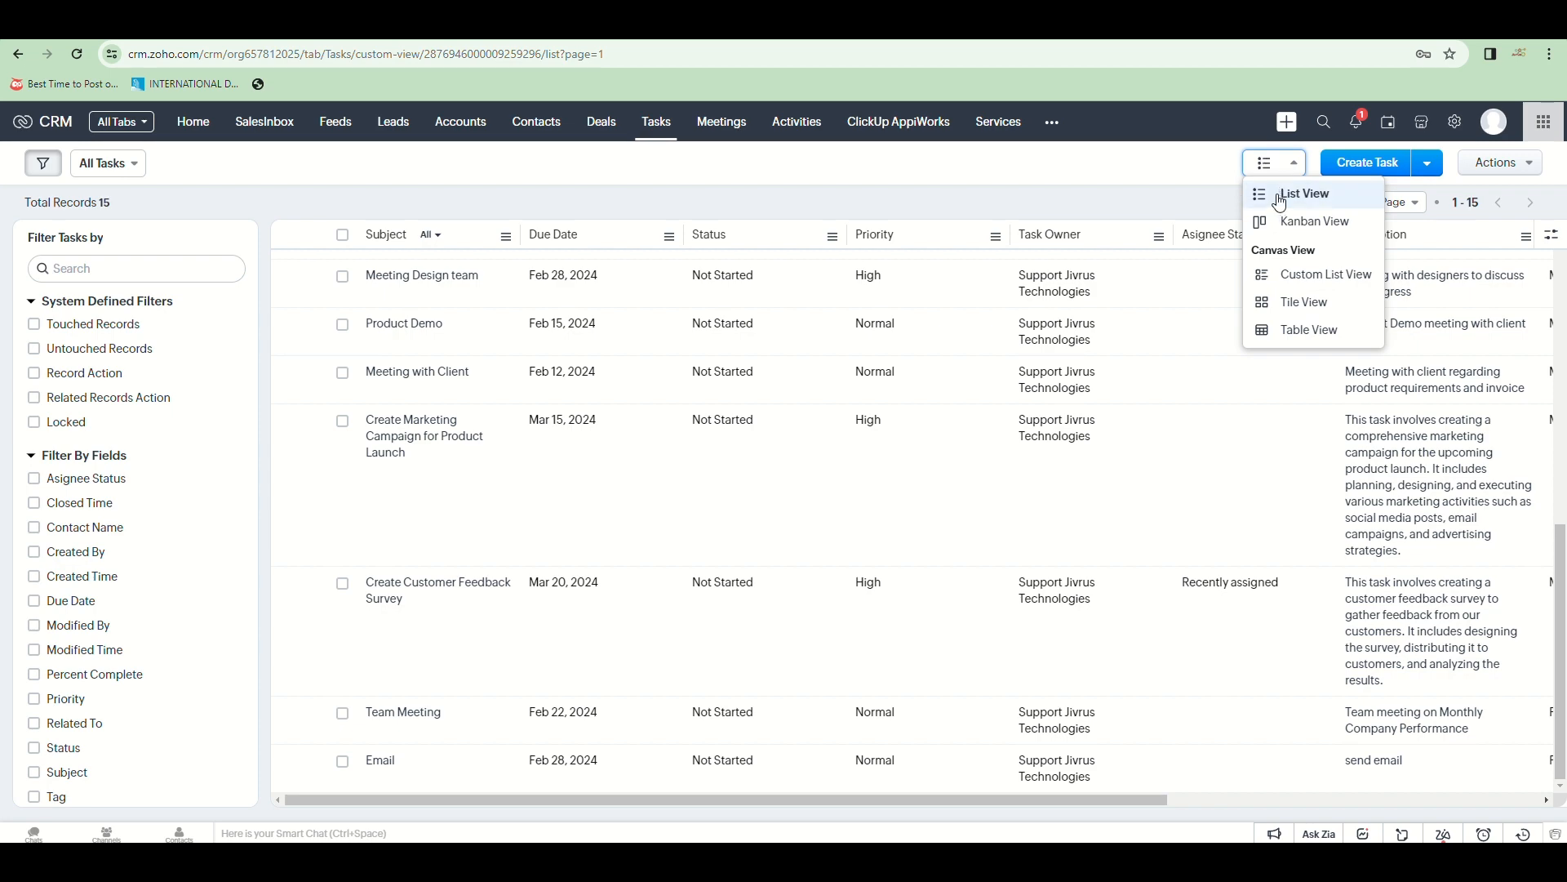
pyautogui.click(1296, 209)
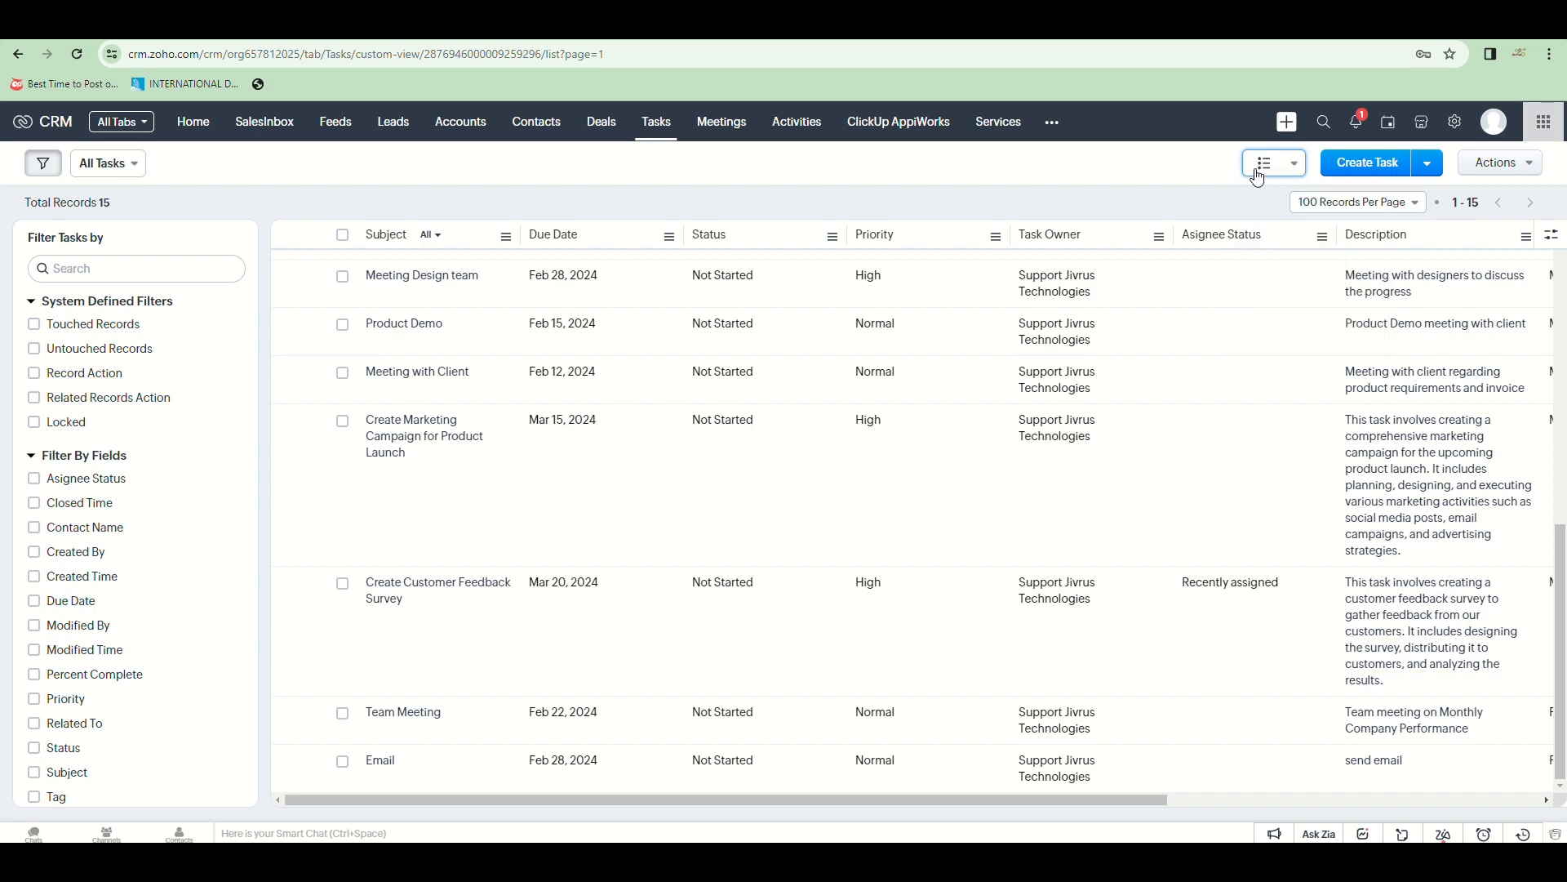
pyautogui.scroll(3, 992, 480)
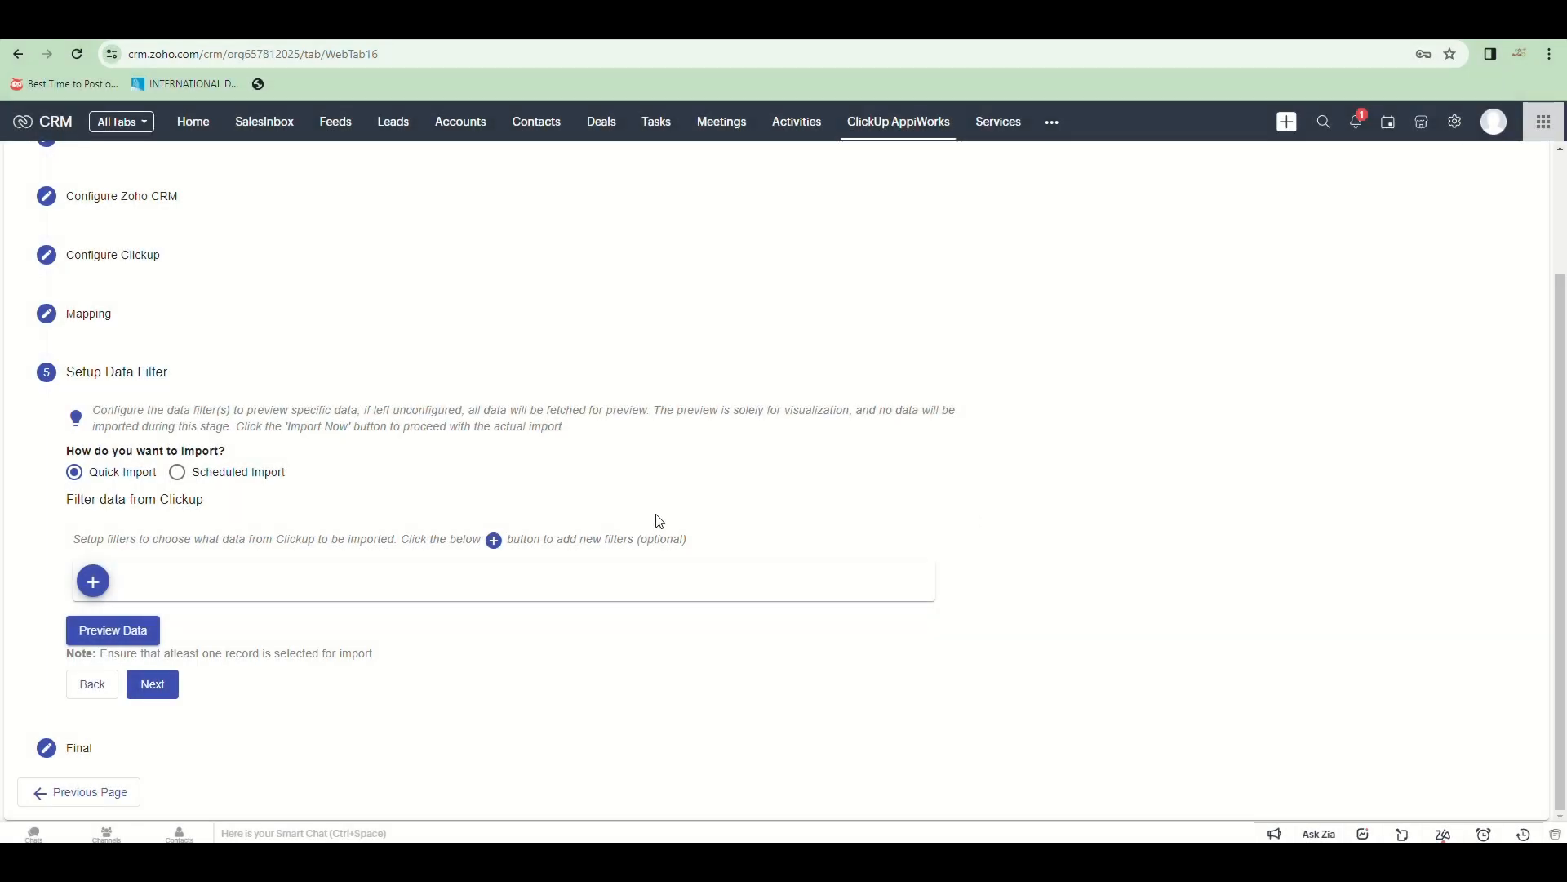
# Switch the import service to Scheduled Import without data filters and proceed to the scheduler
pyautogui.click(177, 474)
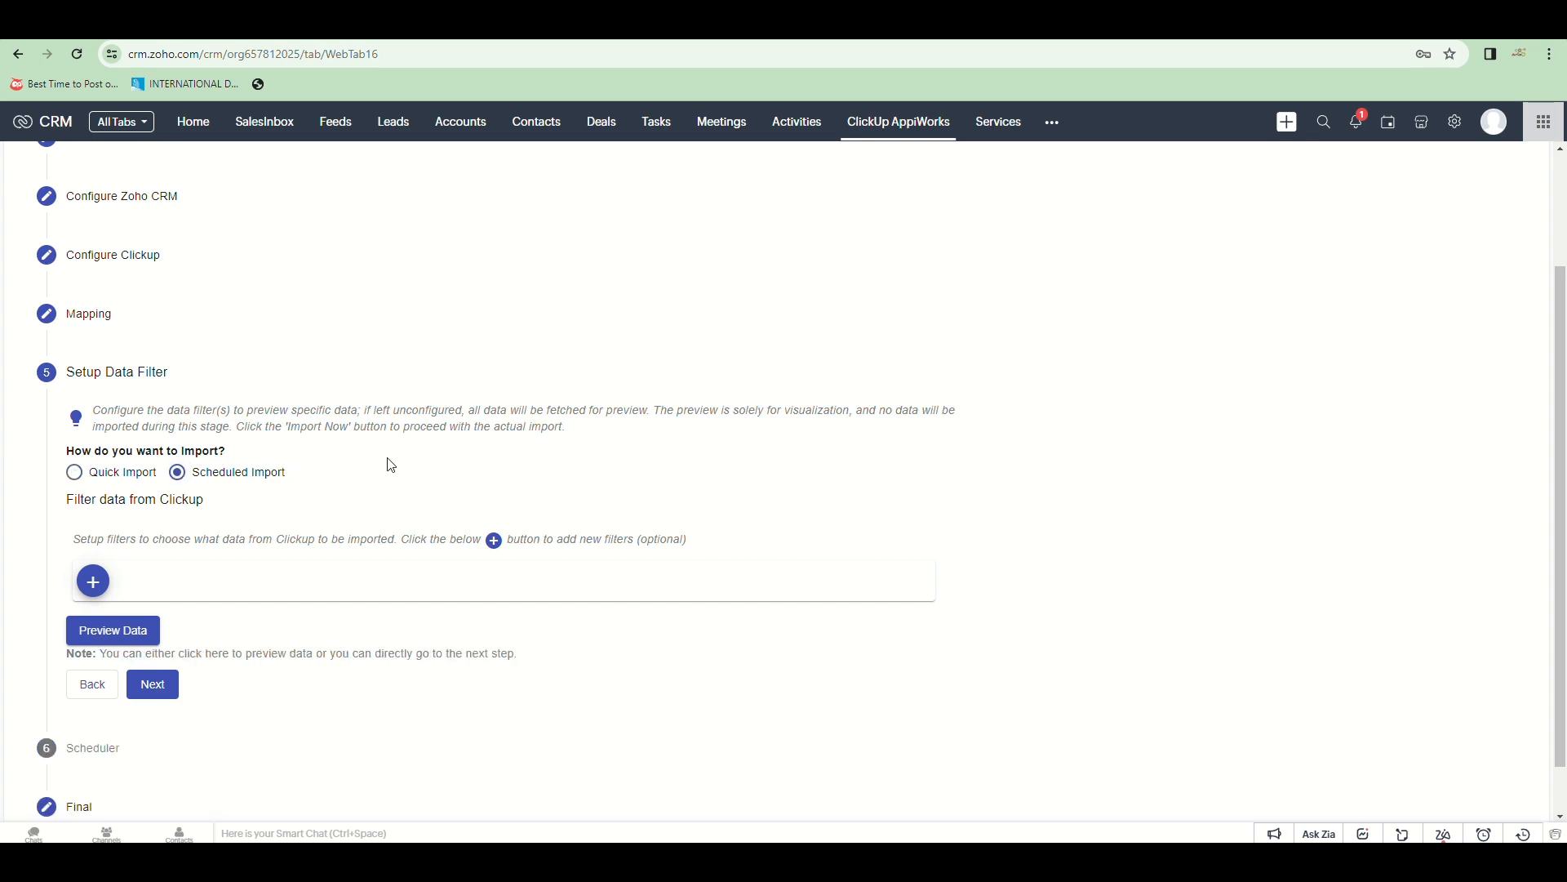
pyautogui.scroll(-1, 391, 466)
pyautogui.click(155, 633)
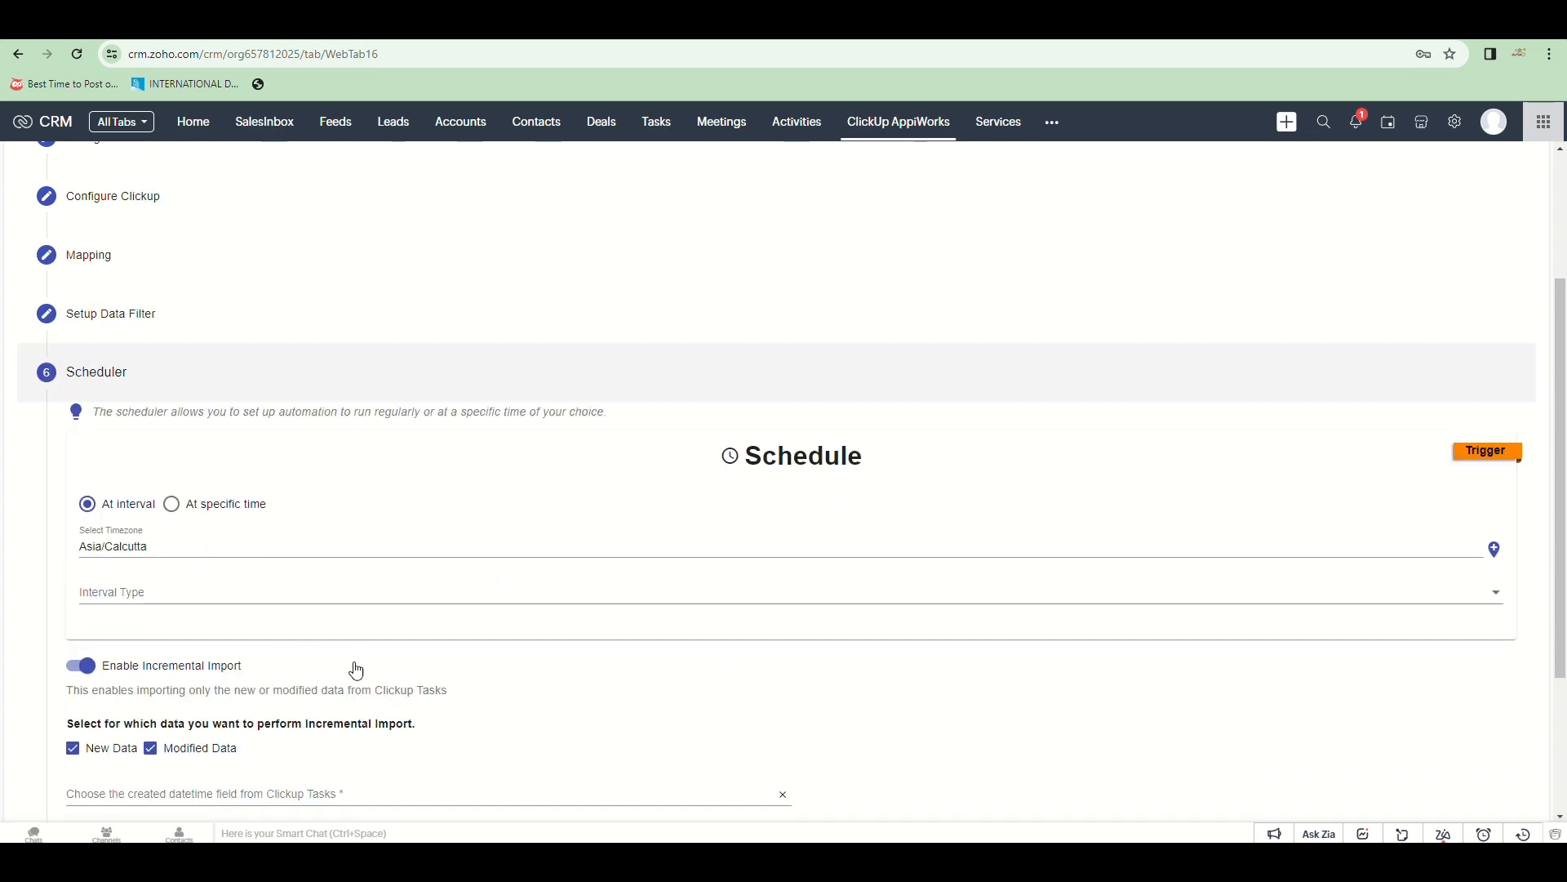
# Set the schedule to run at a Daily interval and exclude Wednesday from the active days
pyautogui.scroll(-3, 332, 748)
pyautogui.scroll(5, 317, 639)
pyautogui.scroll(-2, 316, 639)
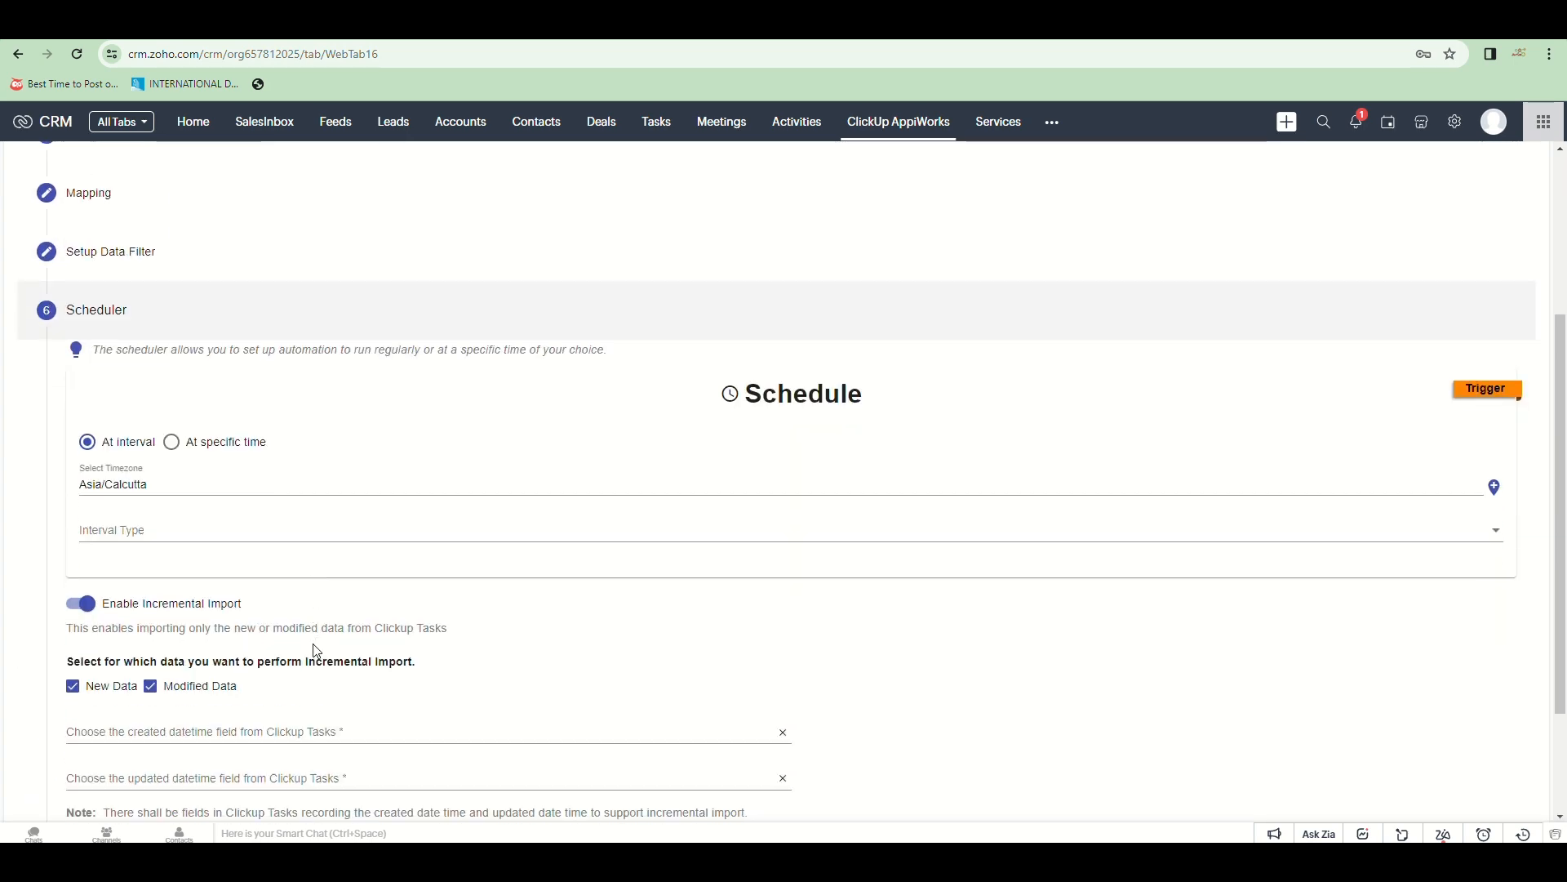
pyautogui.scroll(-1, 351, 650)
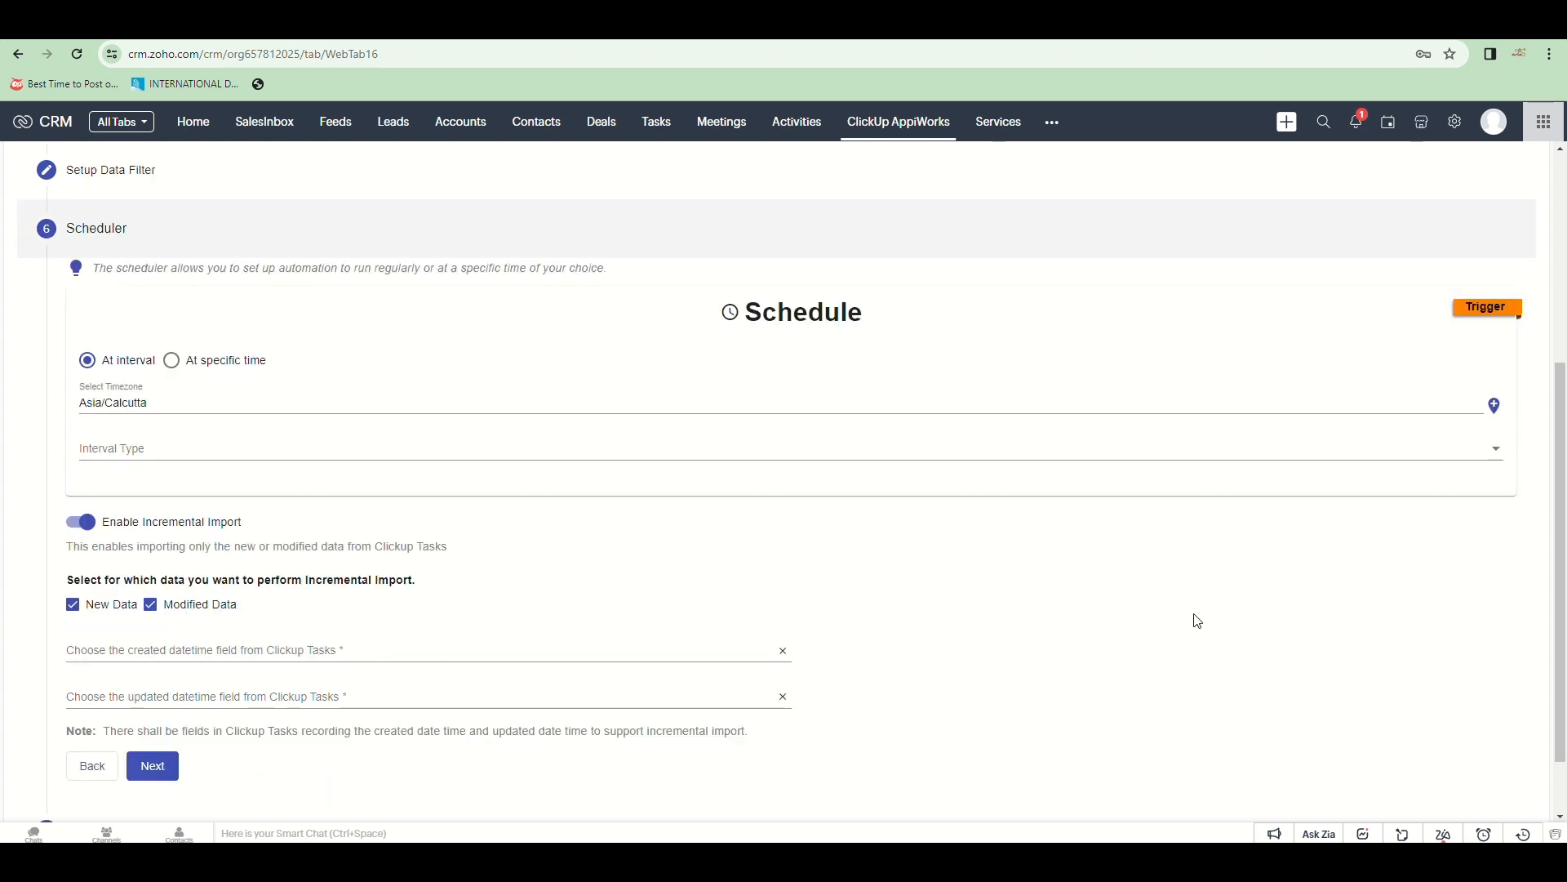
pyautogui.click(174, 464)
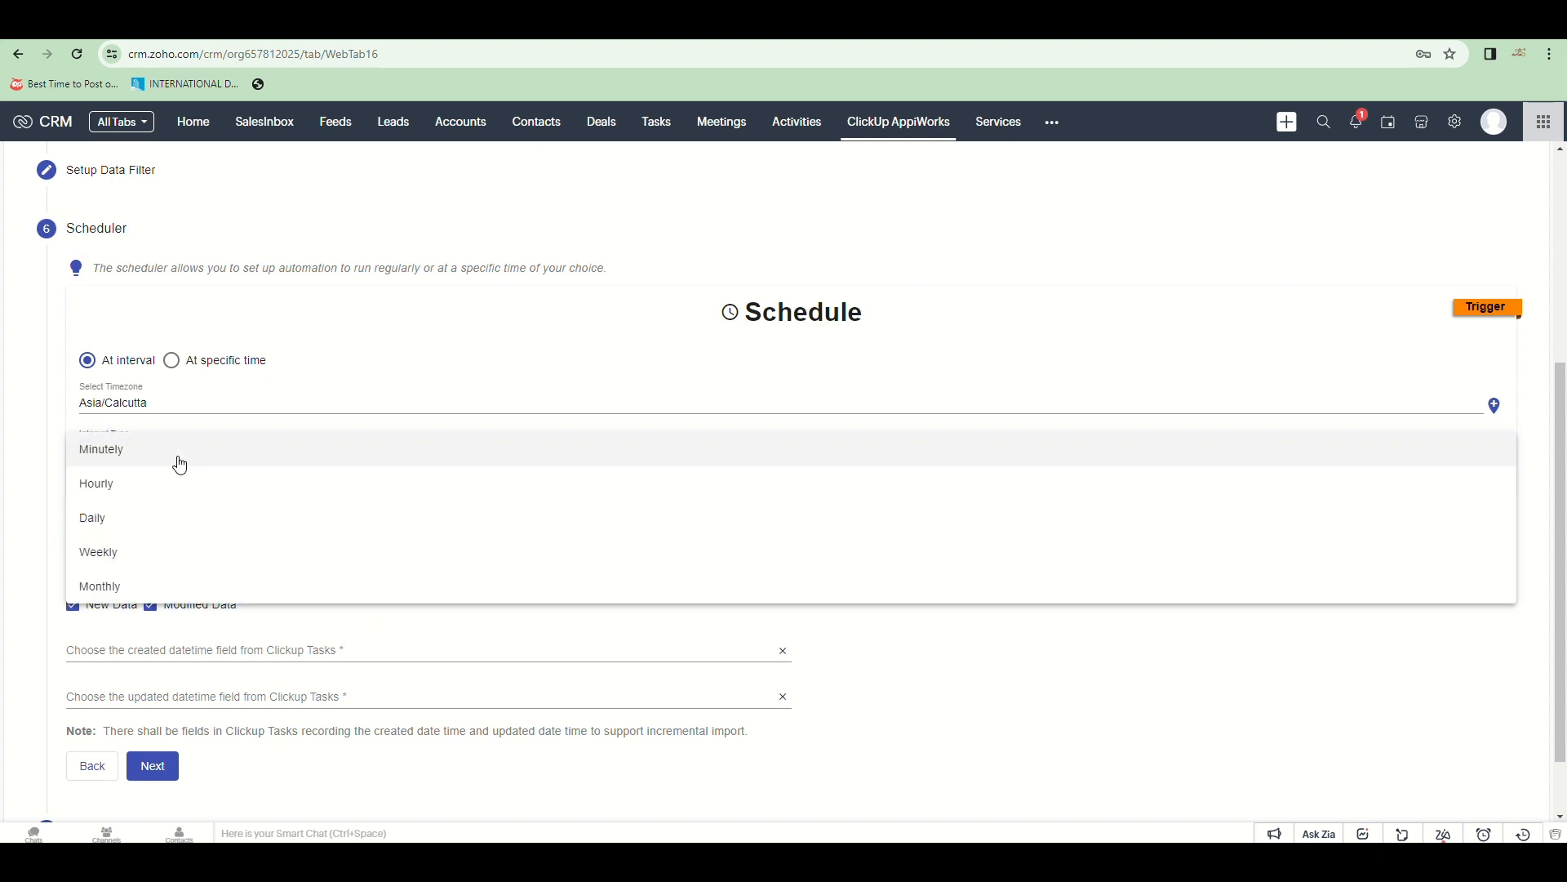
pyautogui.scroll(-1, 201, 465)
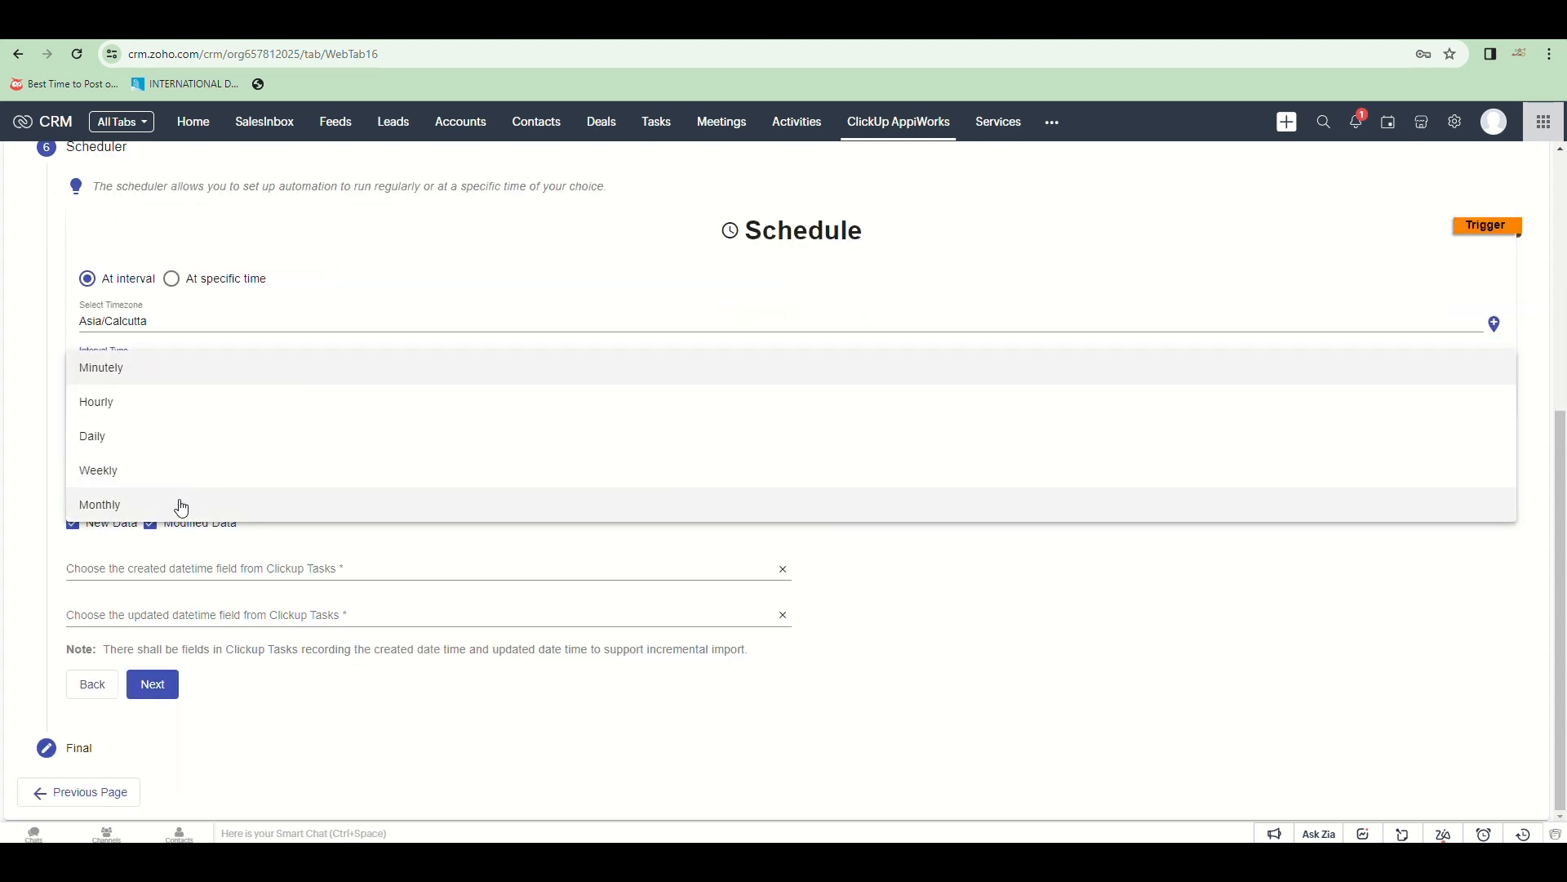
pyautogui.click(226, 439)
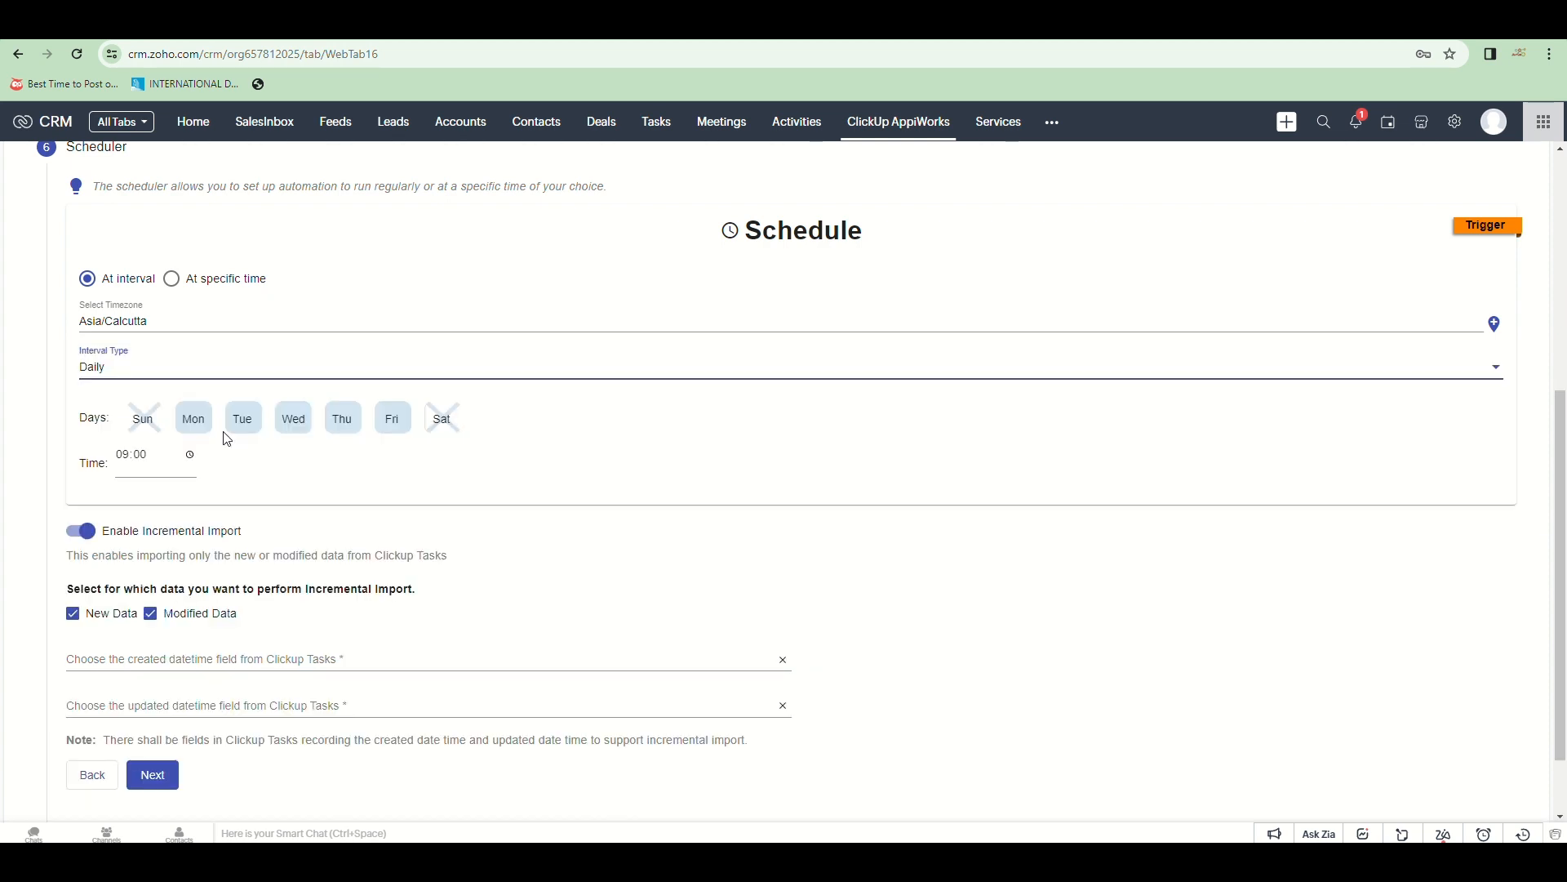
pyautogui.click(292, 427)
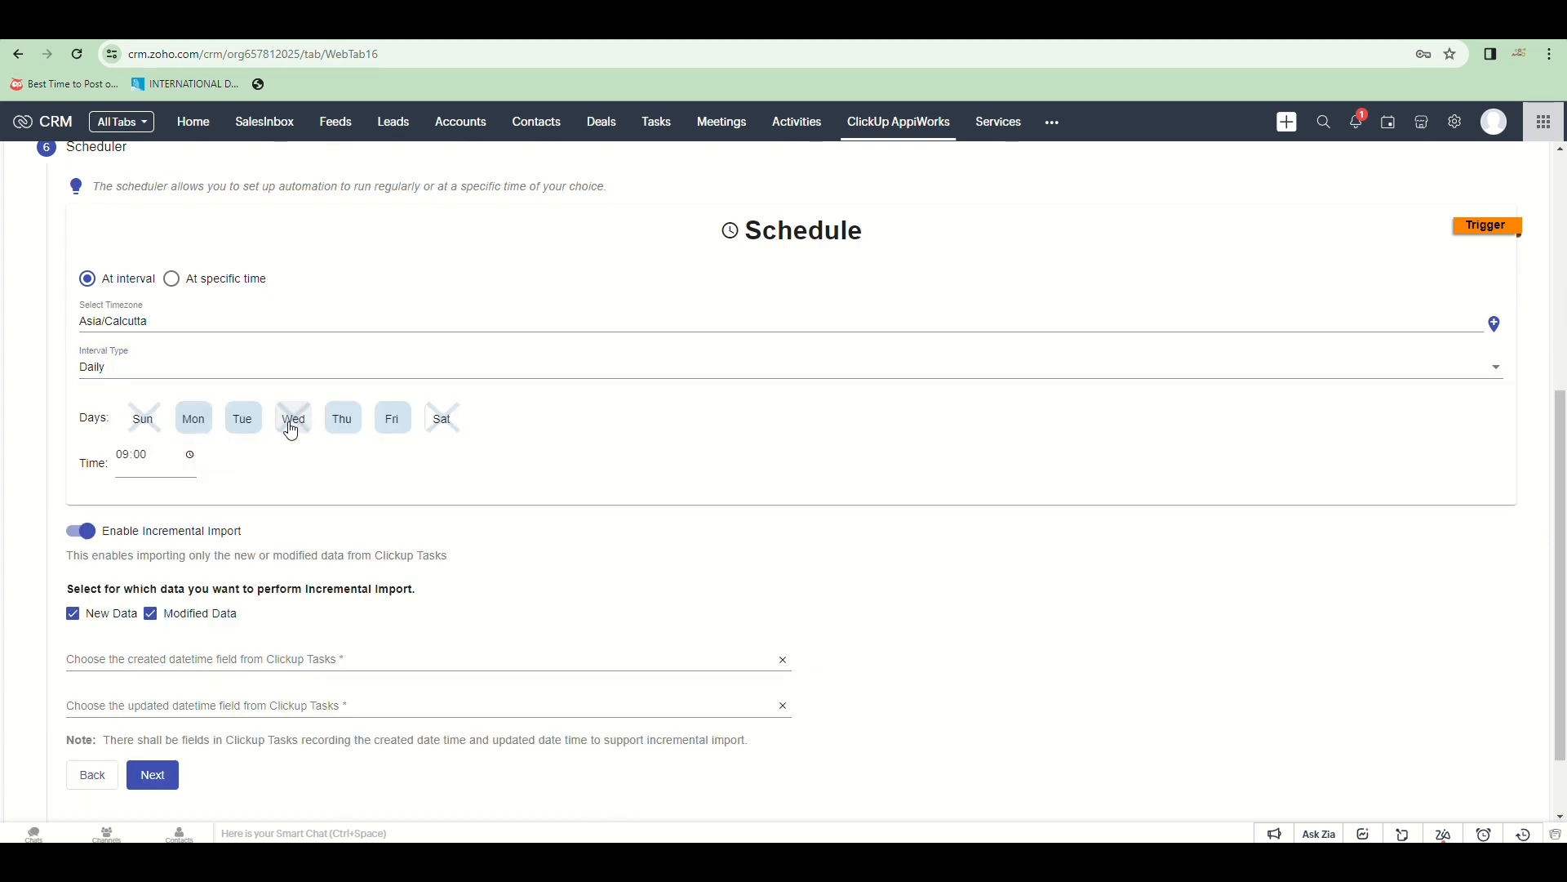
# Schedule the import at the specific time 15:43 on 3/4/2024 and save the service with activation enabled
pyautogui.scroll(1, 291, 430)
pyautogui.click(172, 374)
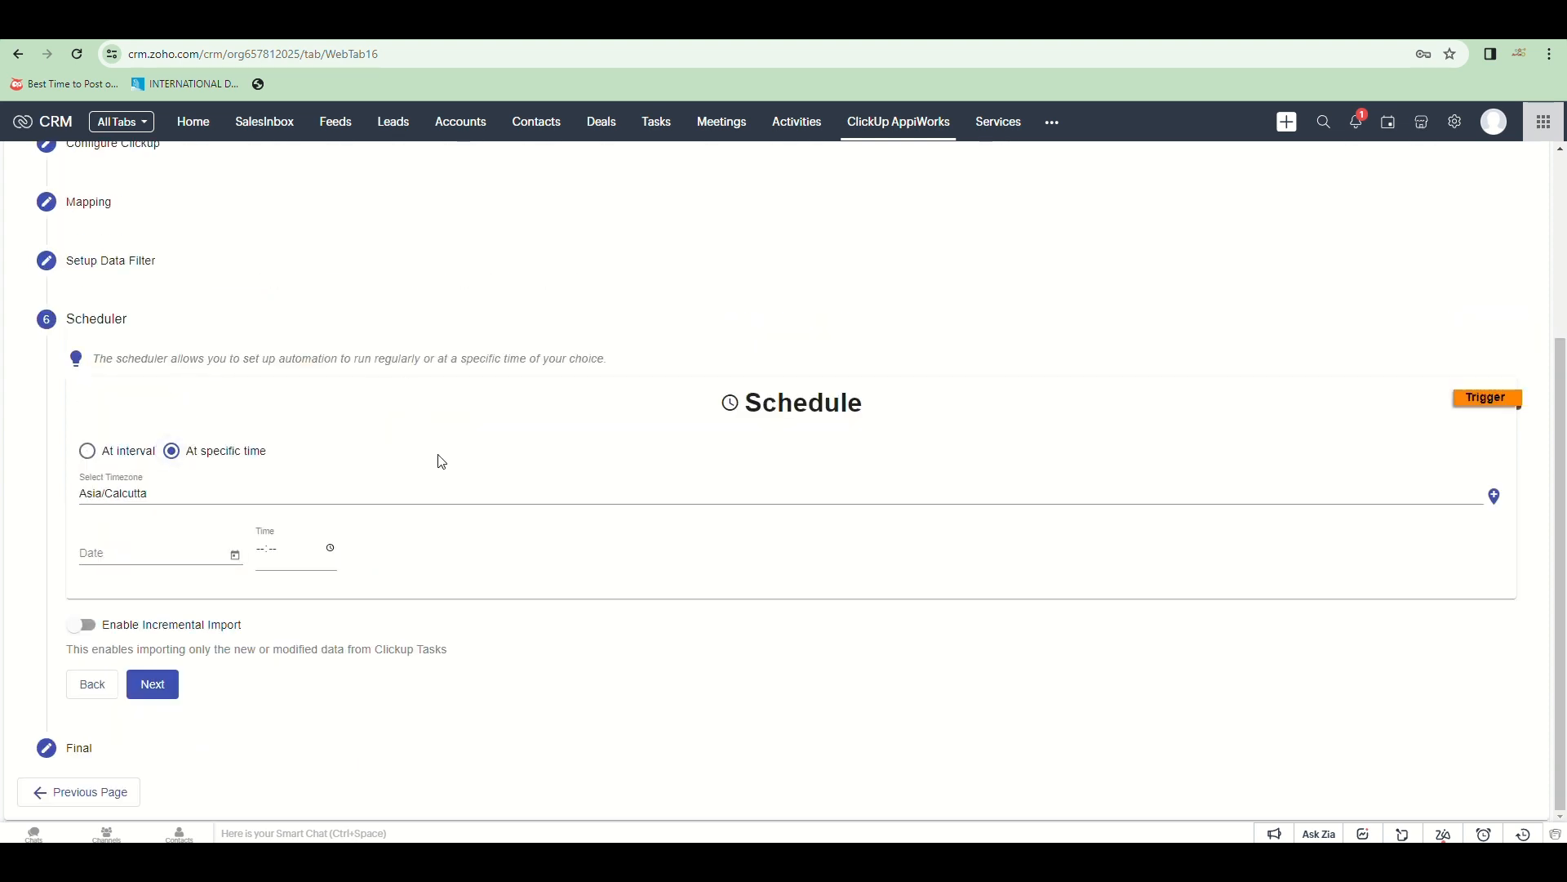
pyautogui.click(233, 556)
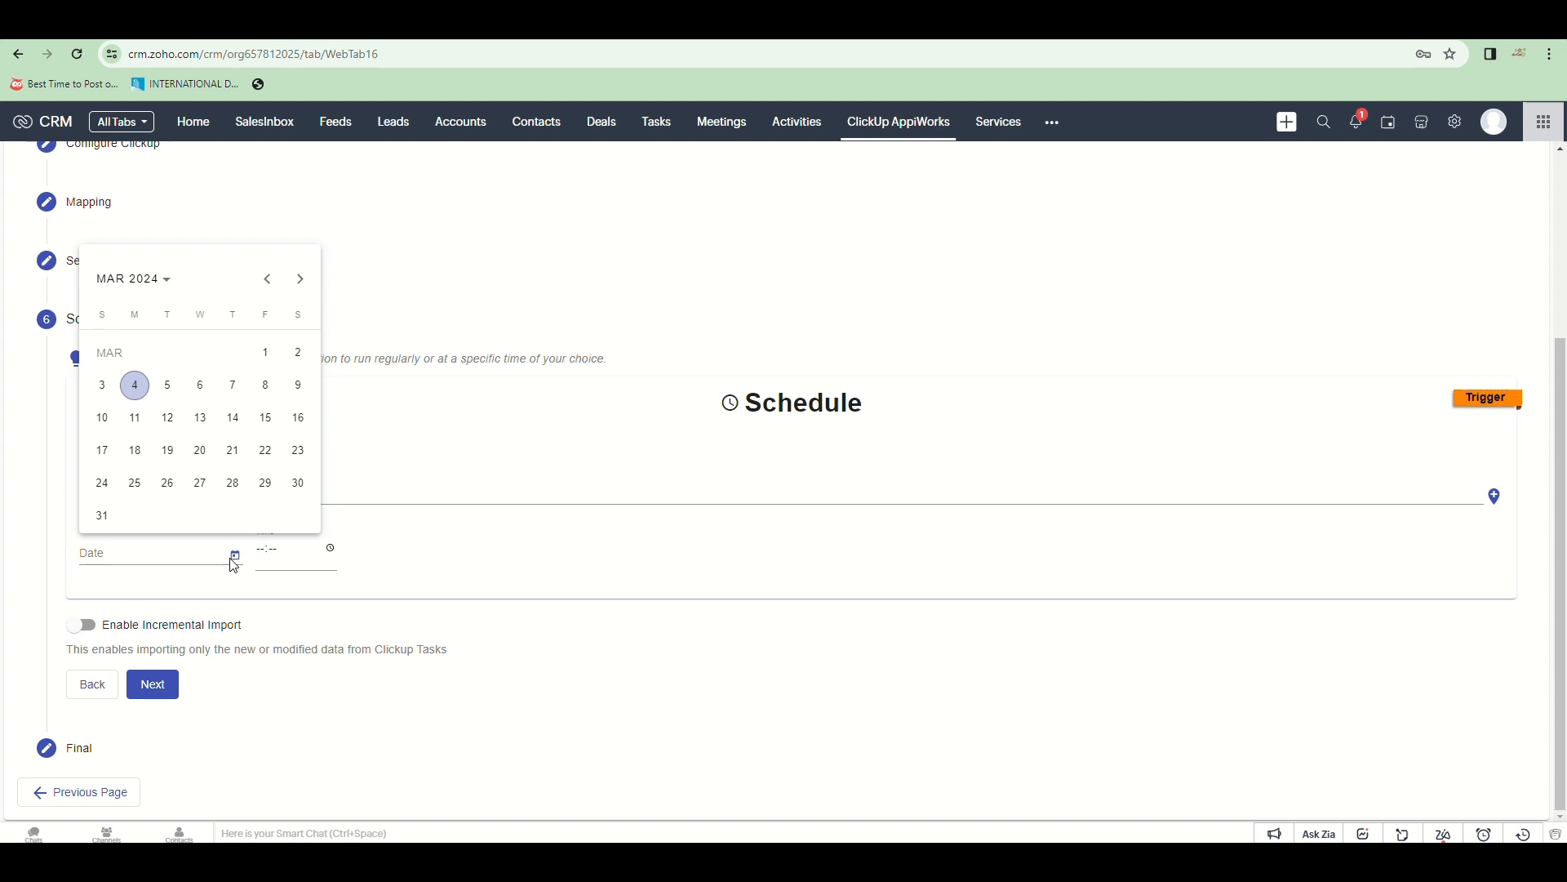
pyautogui.click(134, 385)
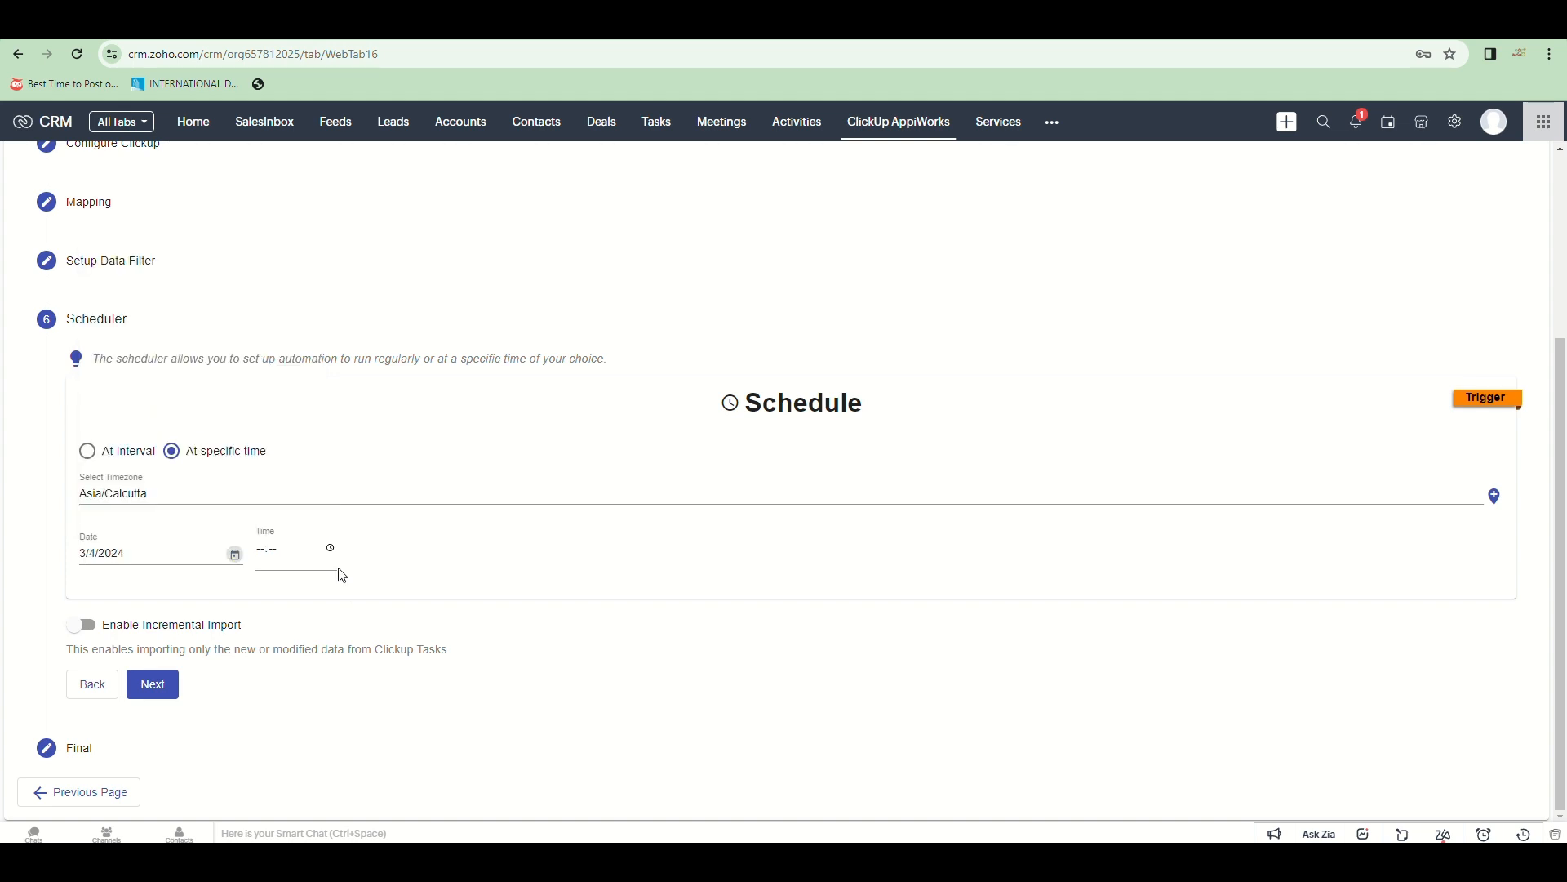
pyautogui.click(331, 547)
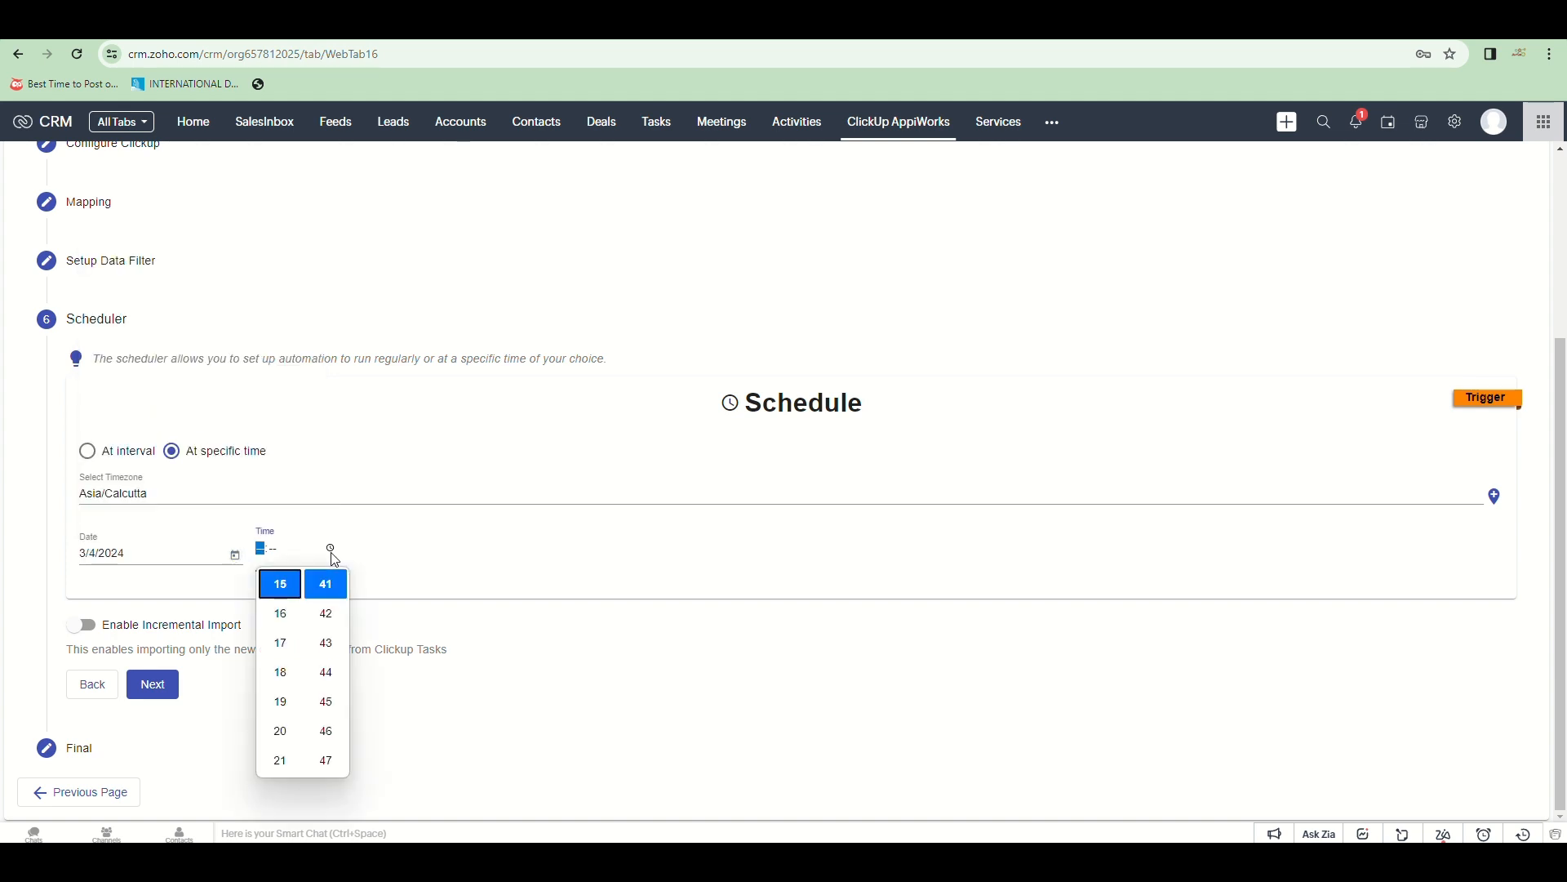
pyautogui.click(329, 645)
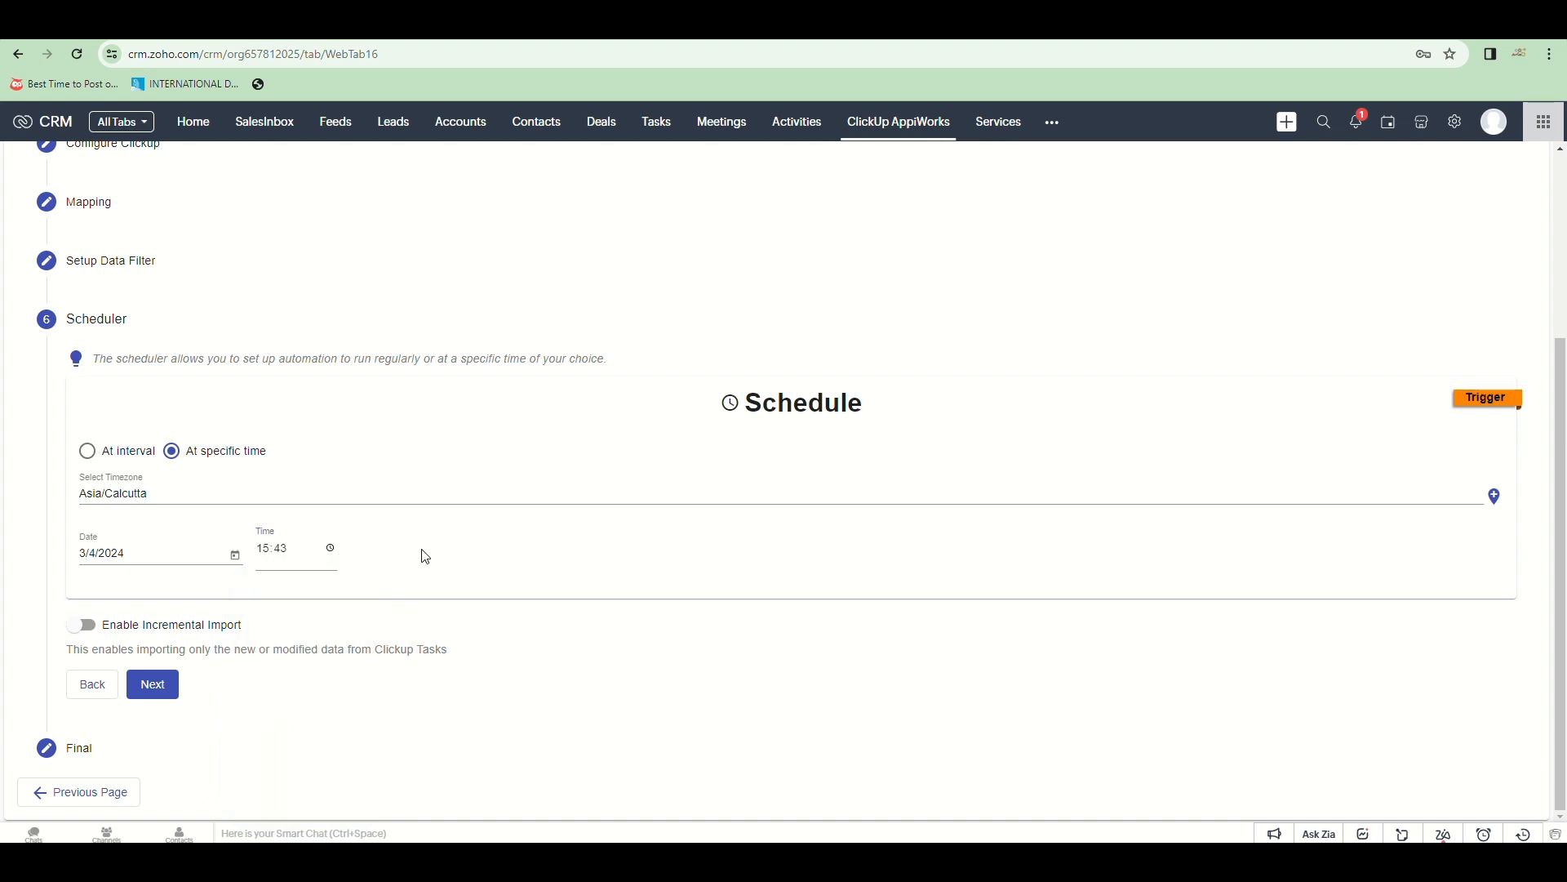
pyautogui.click(173, 694)
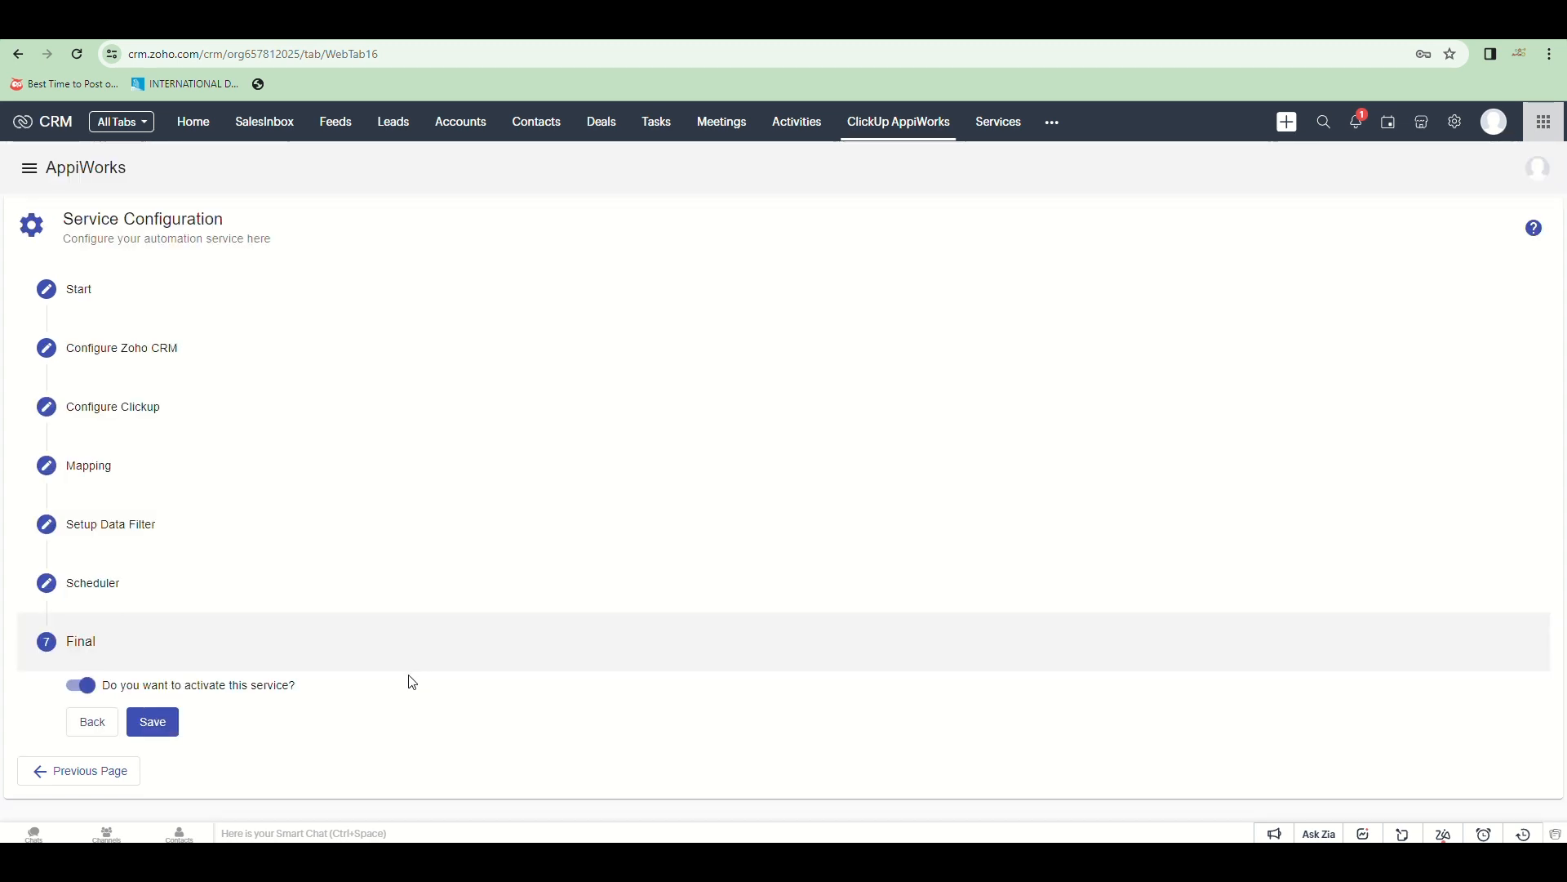
pyautogui.click(152, 735)
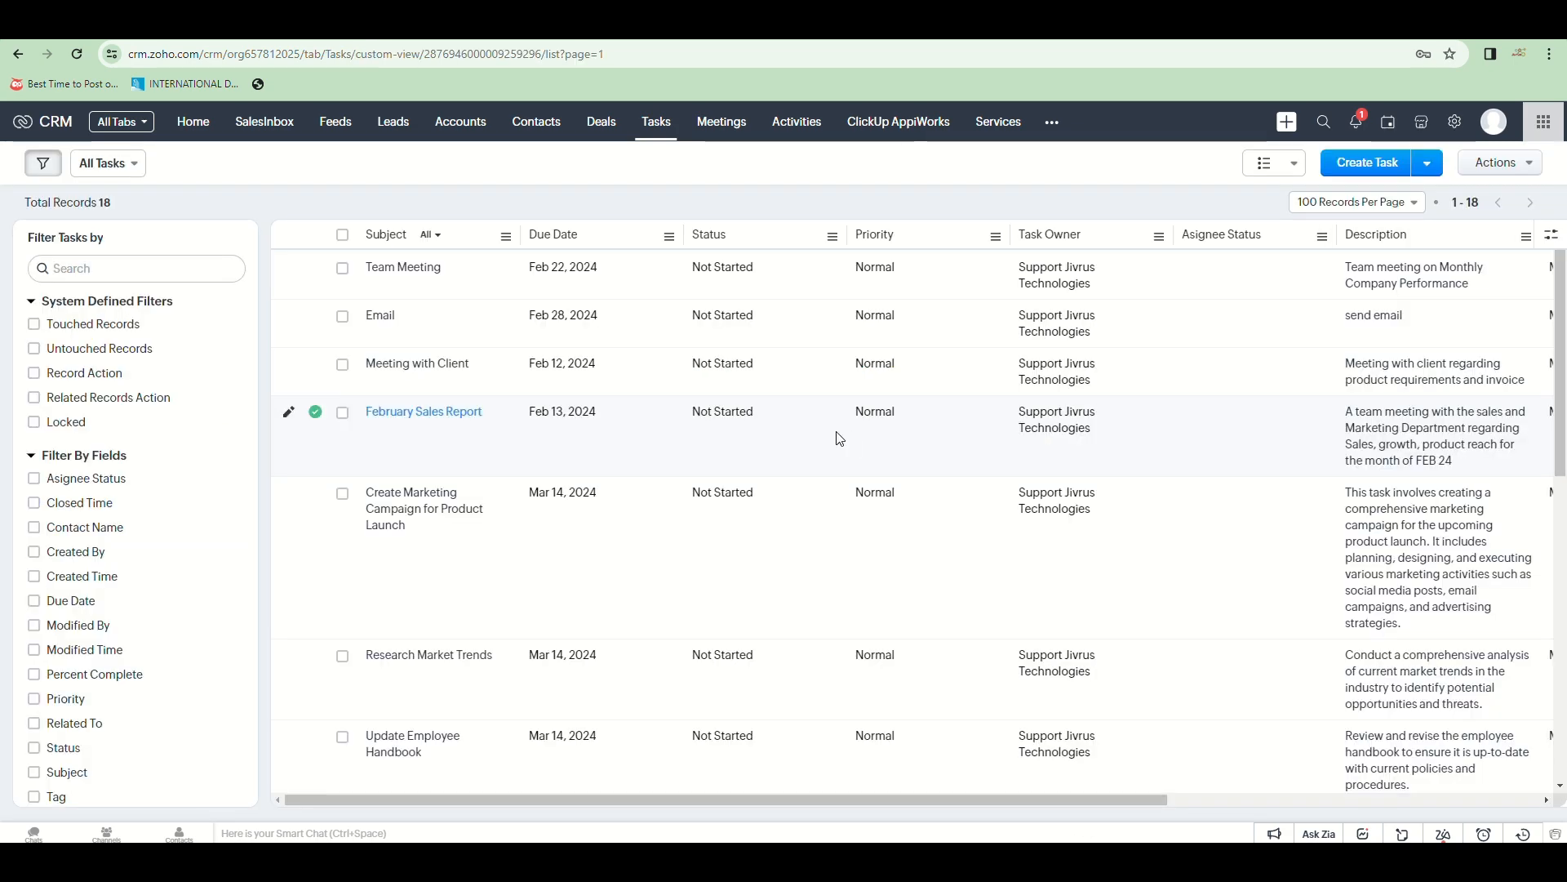
# Check the Zoho CRM Tasks list for records brought in by the scheduled import
pyautogui.scroll(-10, 840, 438)
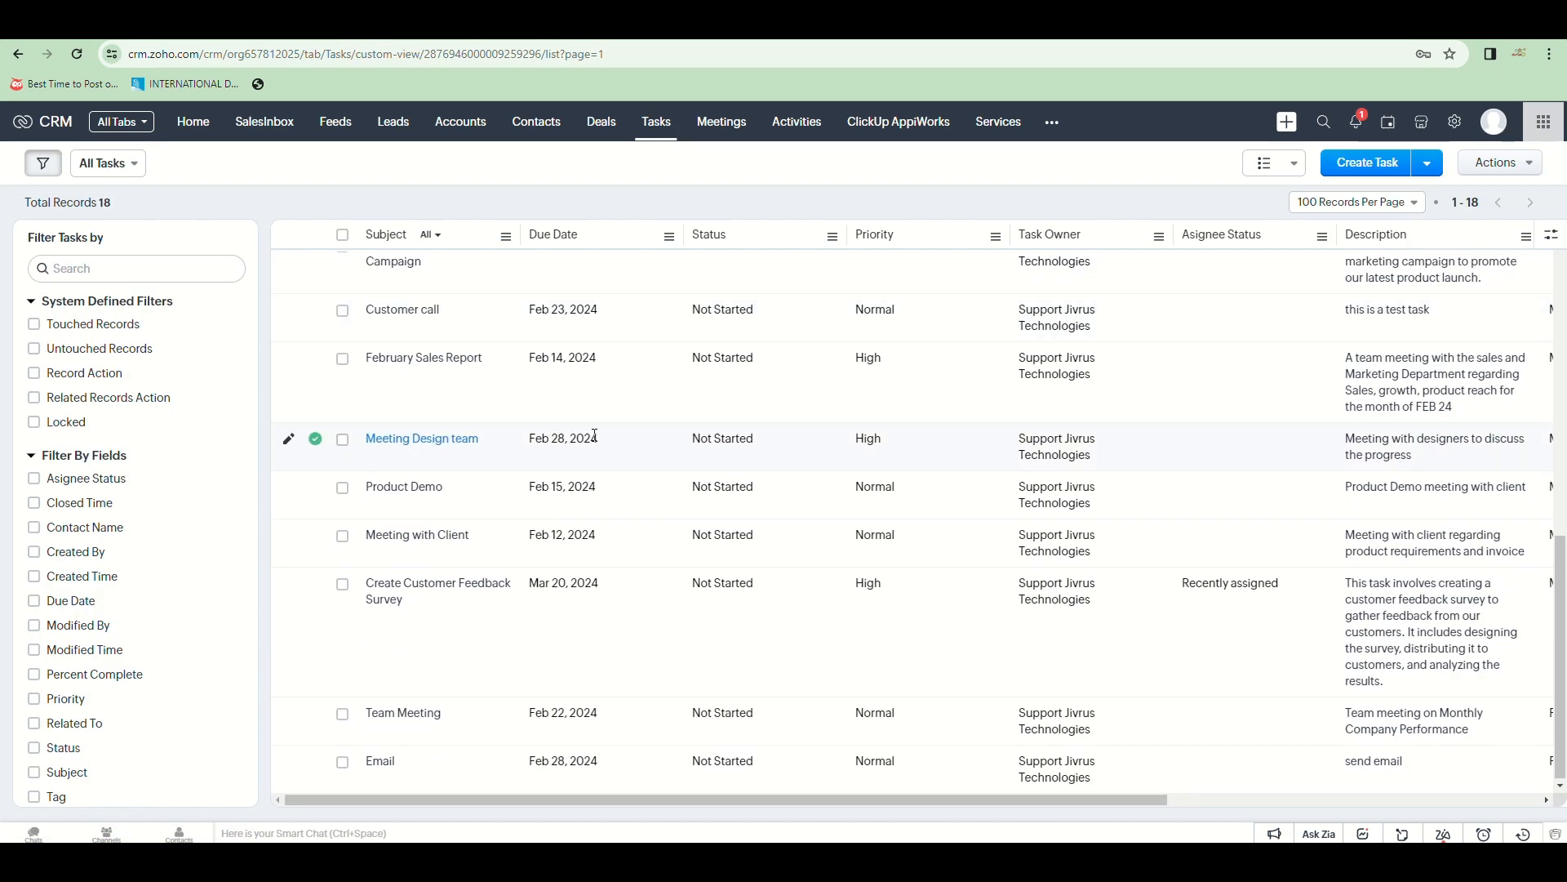
pyautogui.scroll(10, 600, 438)
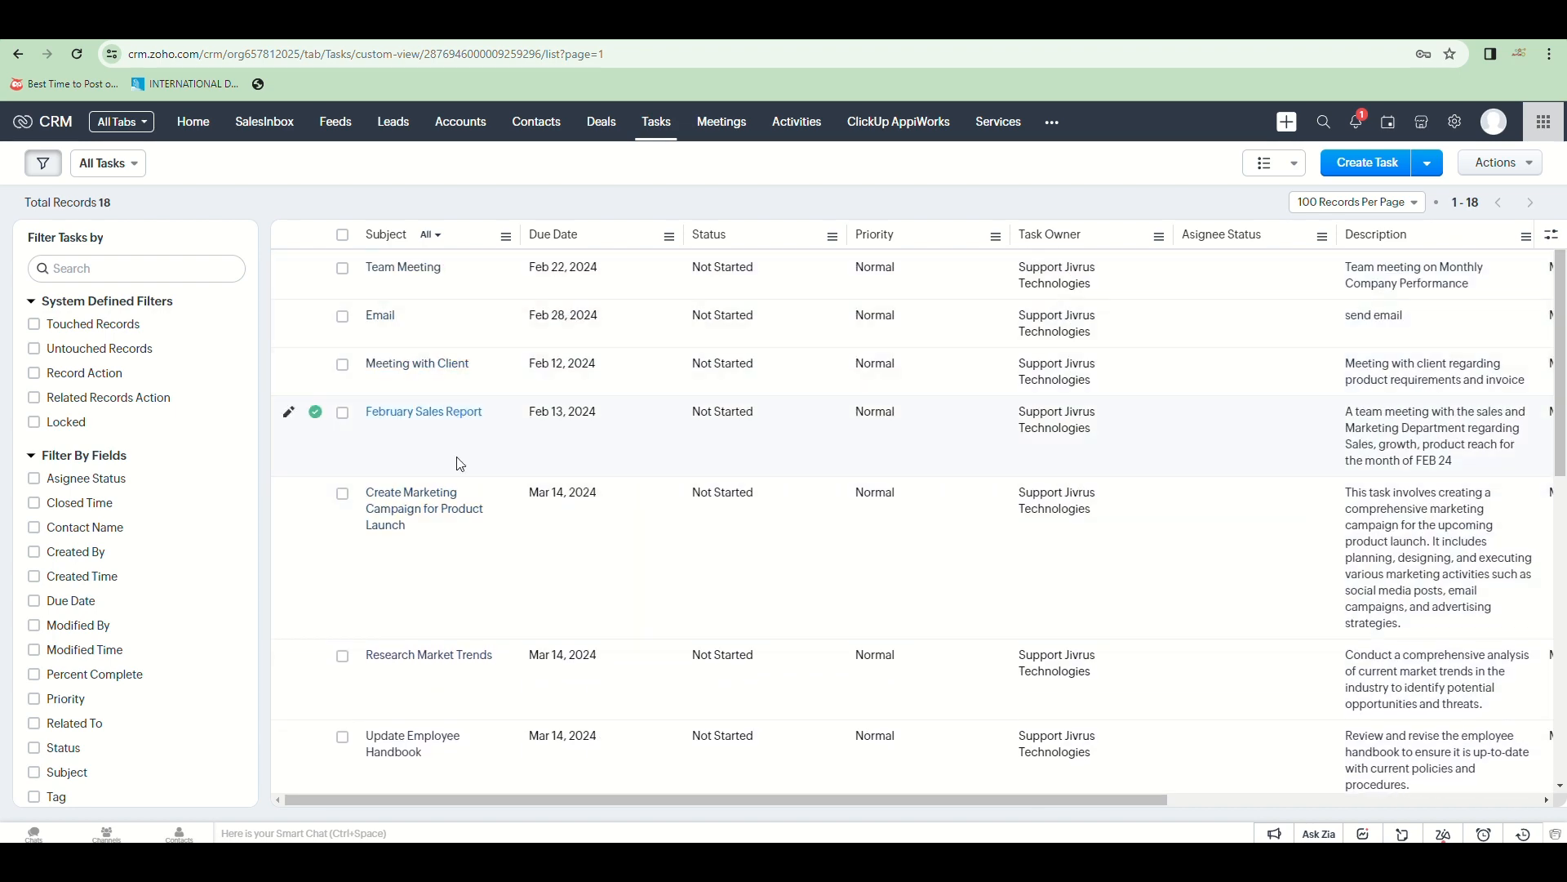
pyautogui.scroll(-1, 457, 506)
pyautogui.scroll(-15, 459, 520)
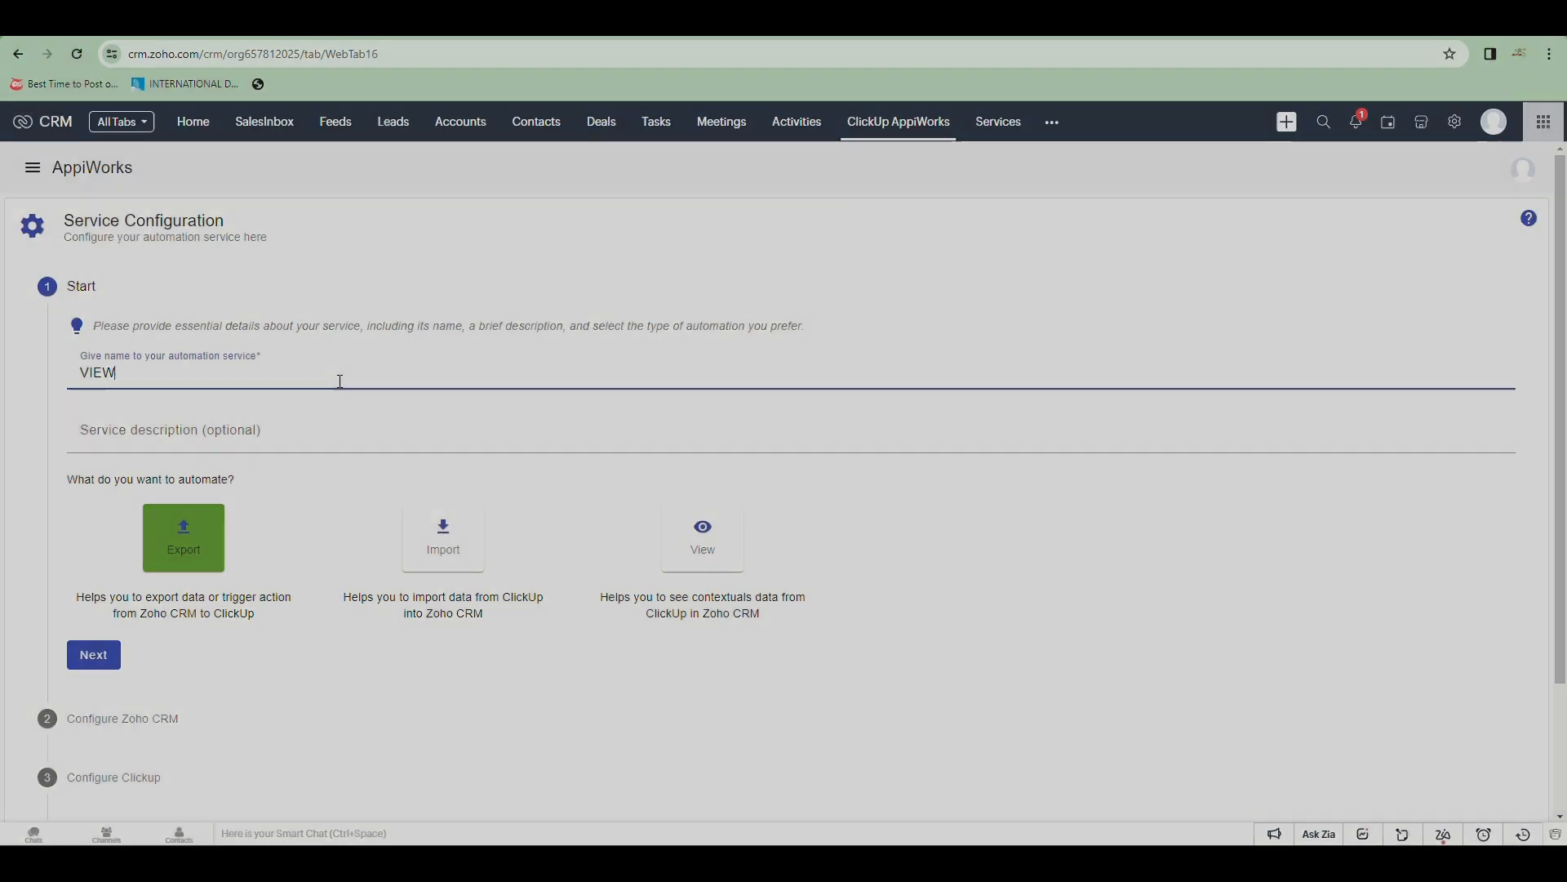
# Name the service "VIEW TASKS", describe it as "View Task from Leads Module Of ZOHO CRM", and continue with the View automation type
pyautogui.write('TA')
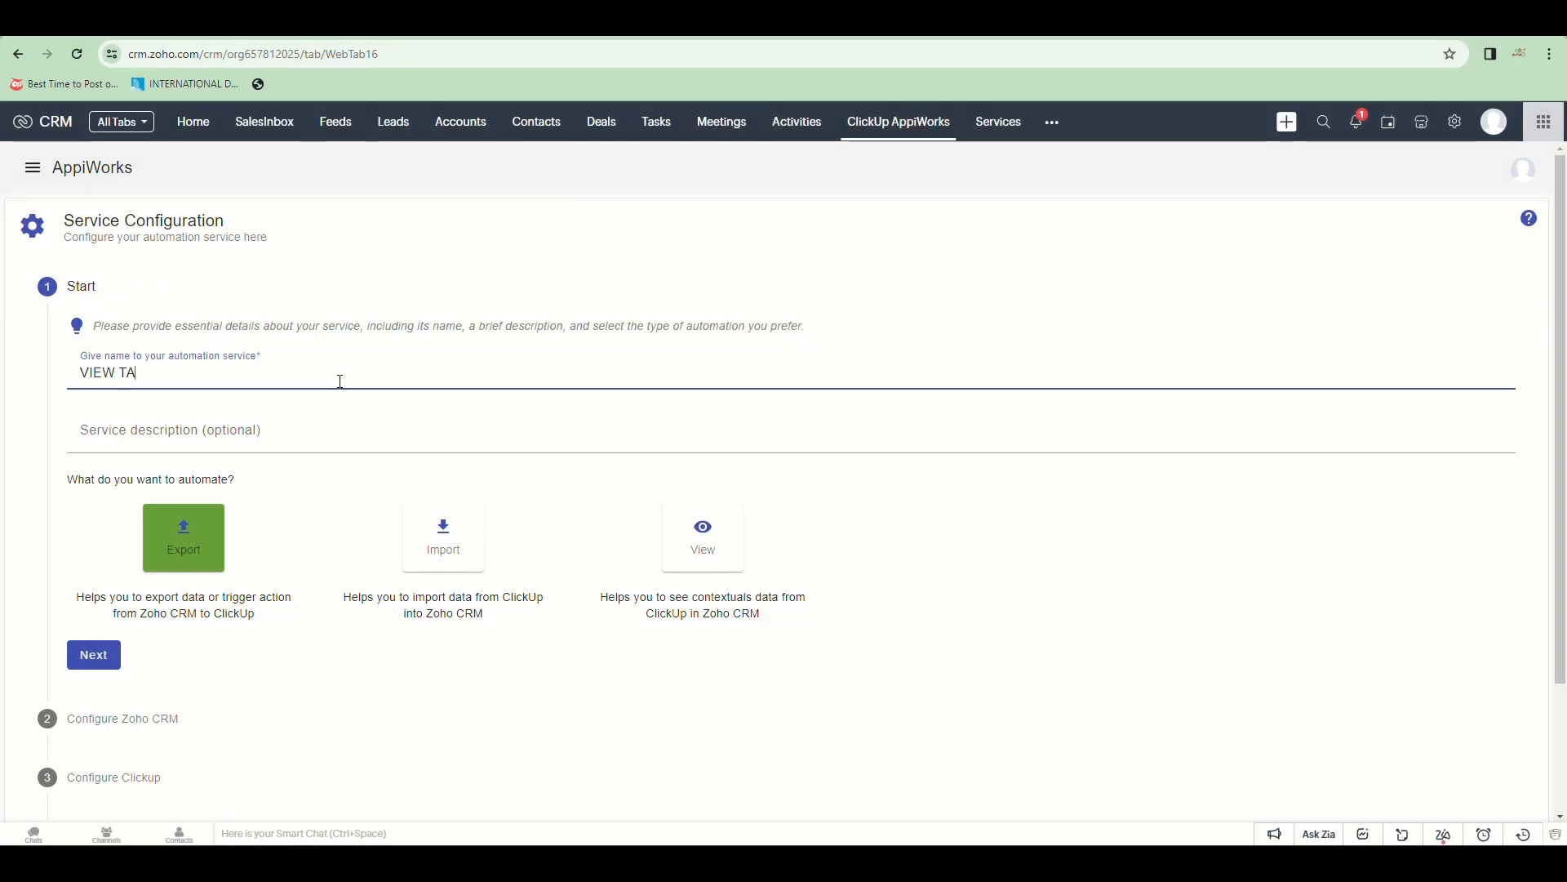
pyautogui.write('SKS')
pyautogui.click(340, 433)
pyautogui.write('View Task from Leads Module Of ZO')
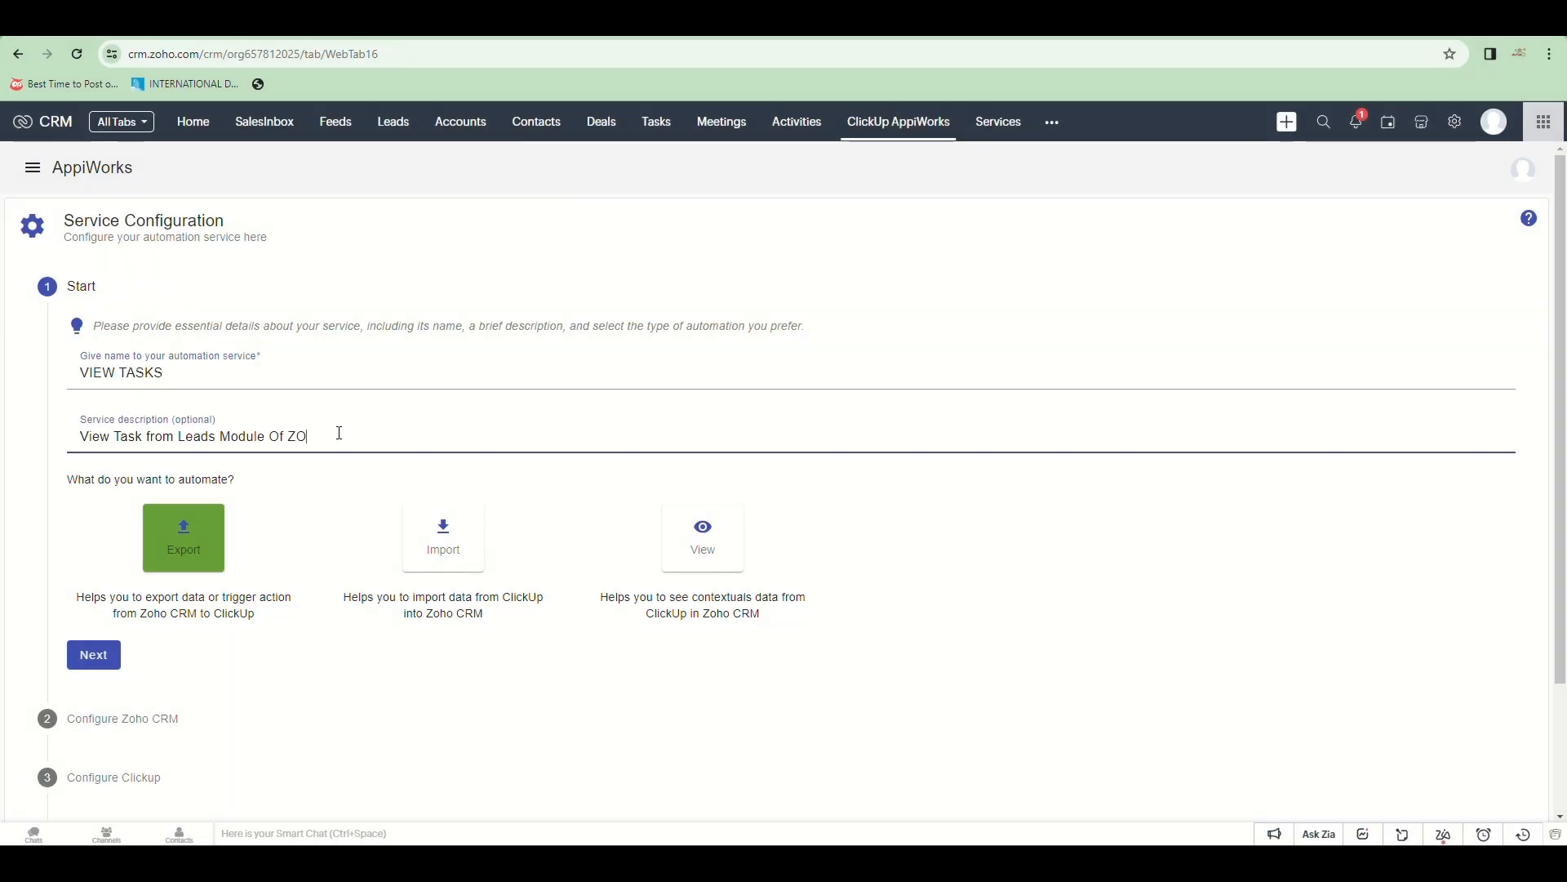
pyautogui.write('HO CRM')
pyautogui.click(707, 545)
pyautogui.scroll(-1, 942, 507)
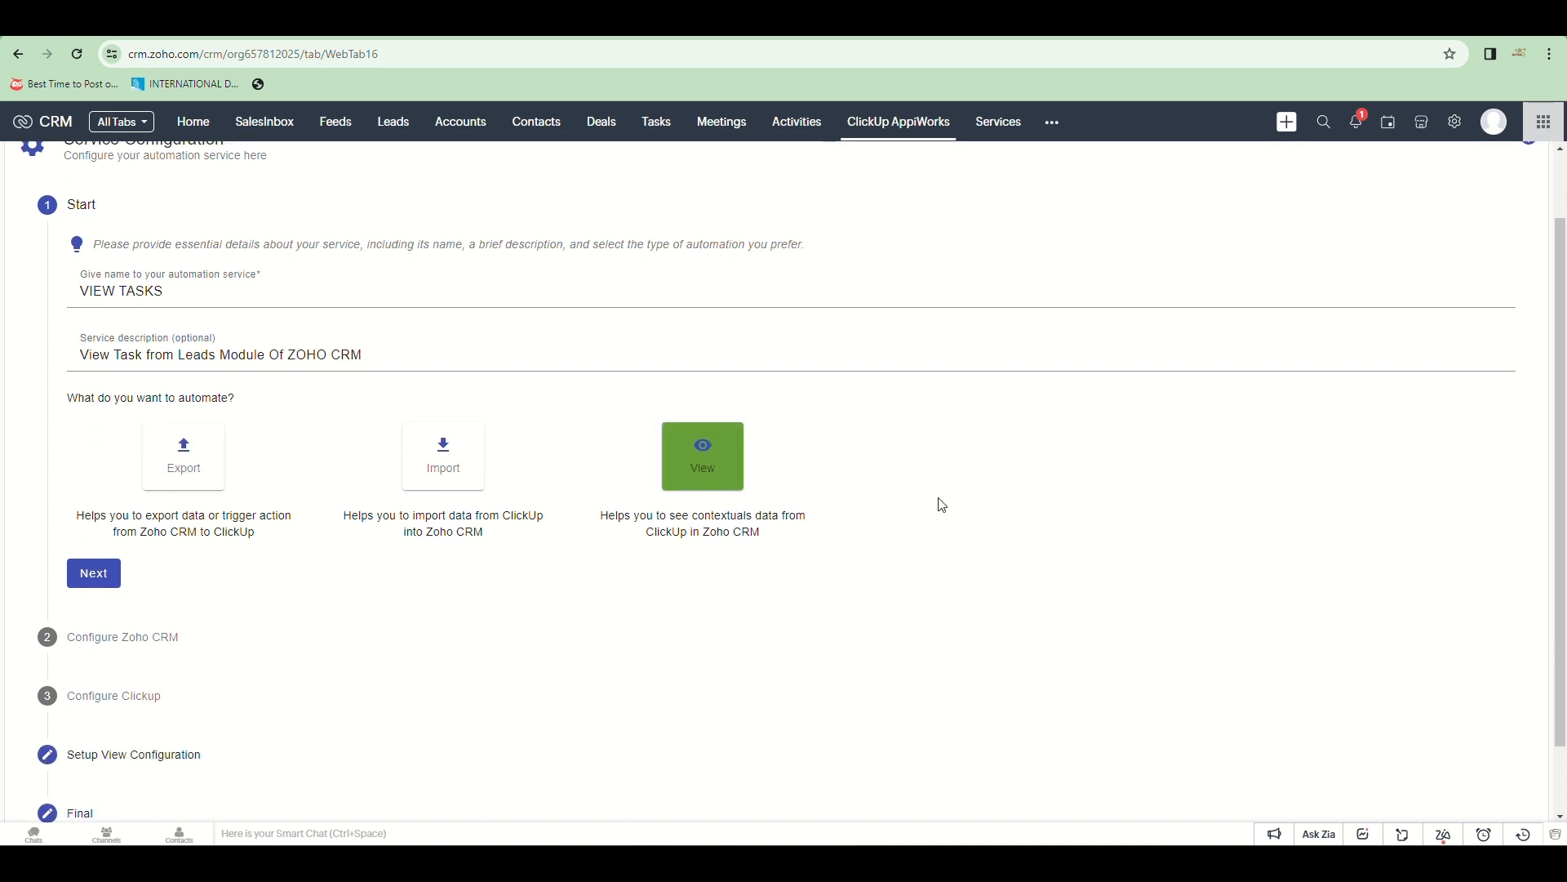
pyautogui.click(102, 582)
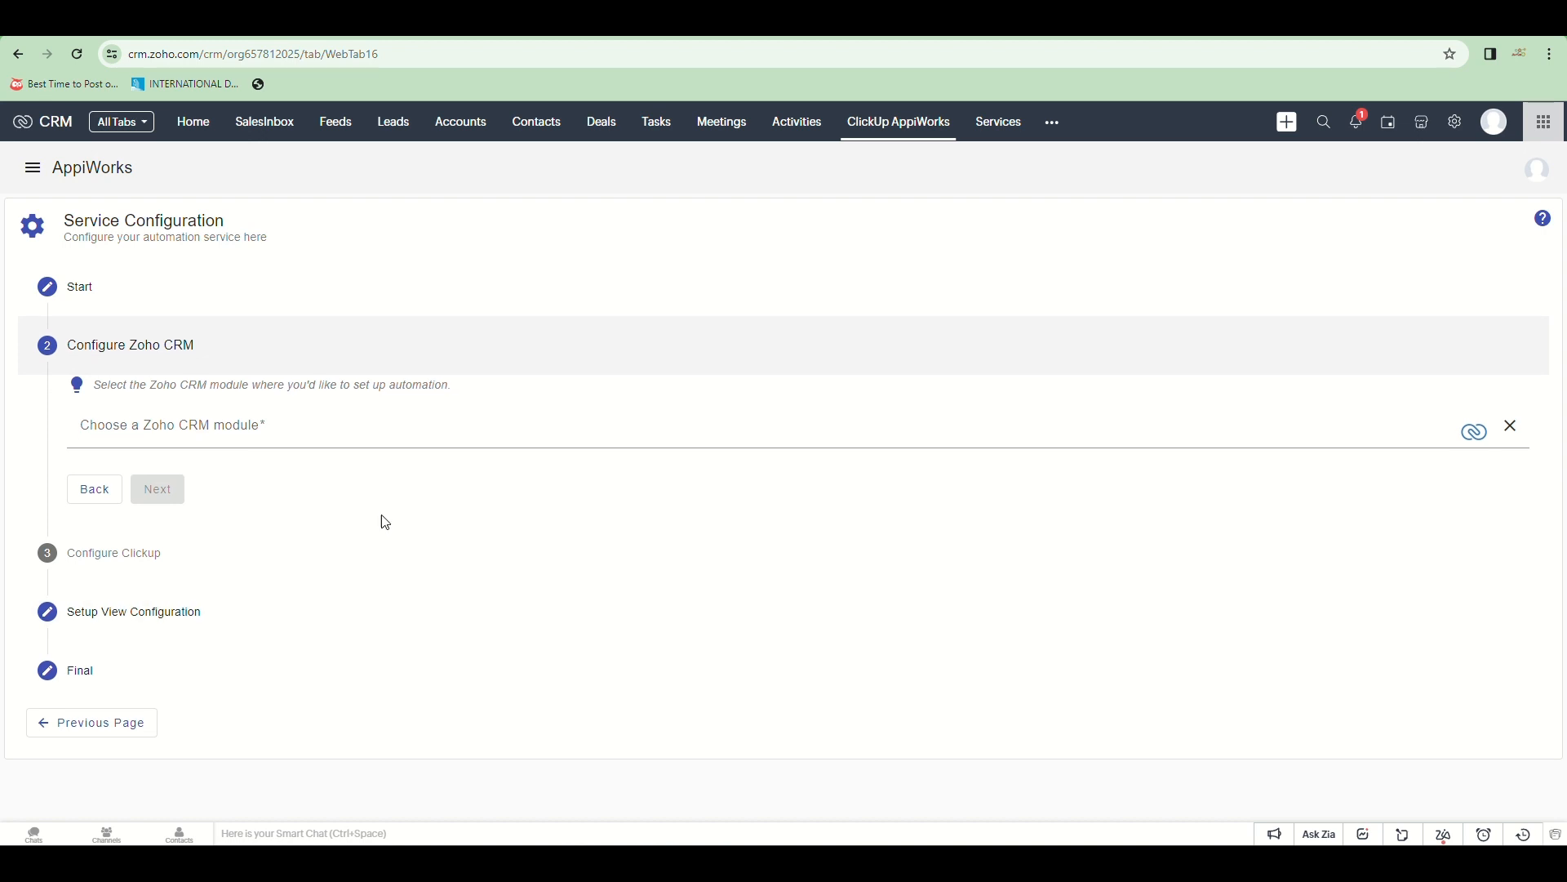
# Choose Leads as the Zoho CRM module for the view service and proceed to the ClickUp configuration
pyautogui.click(172, 428)
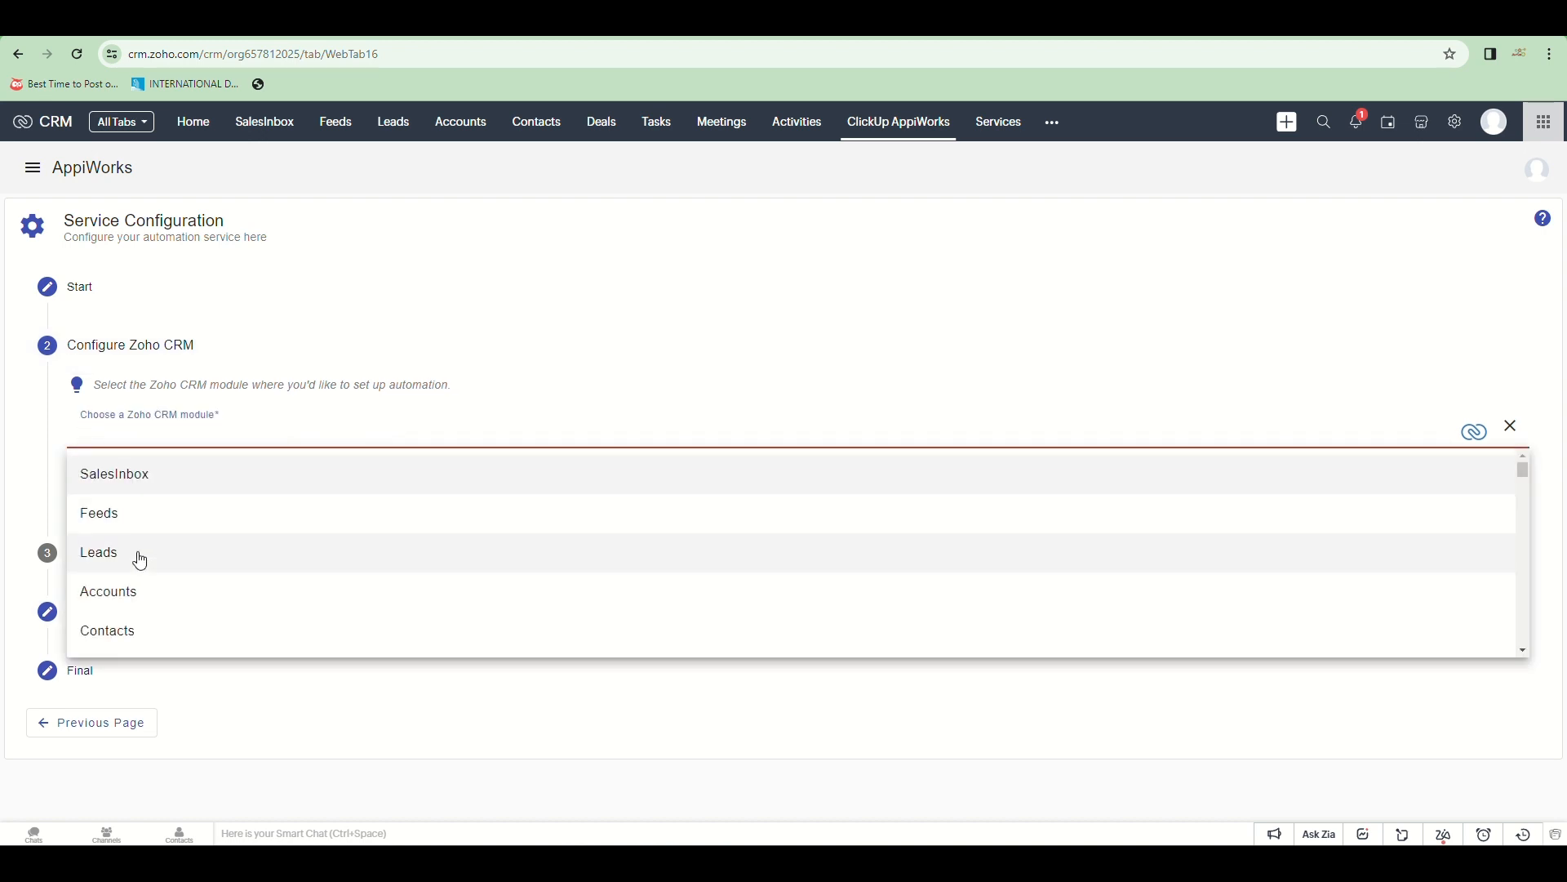
pyautogui.click(139, 553)
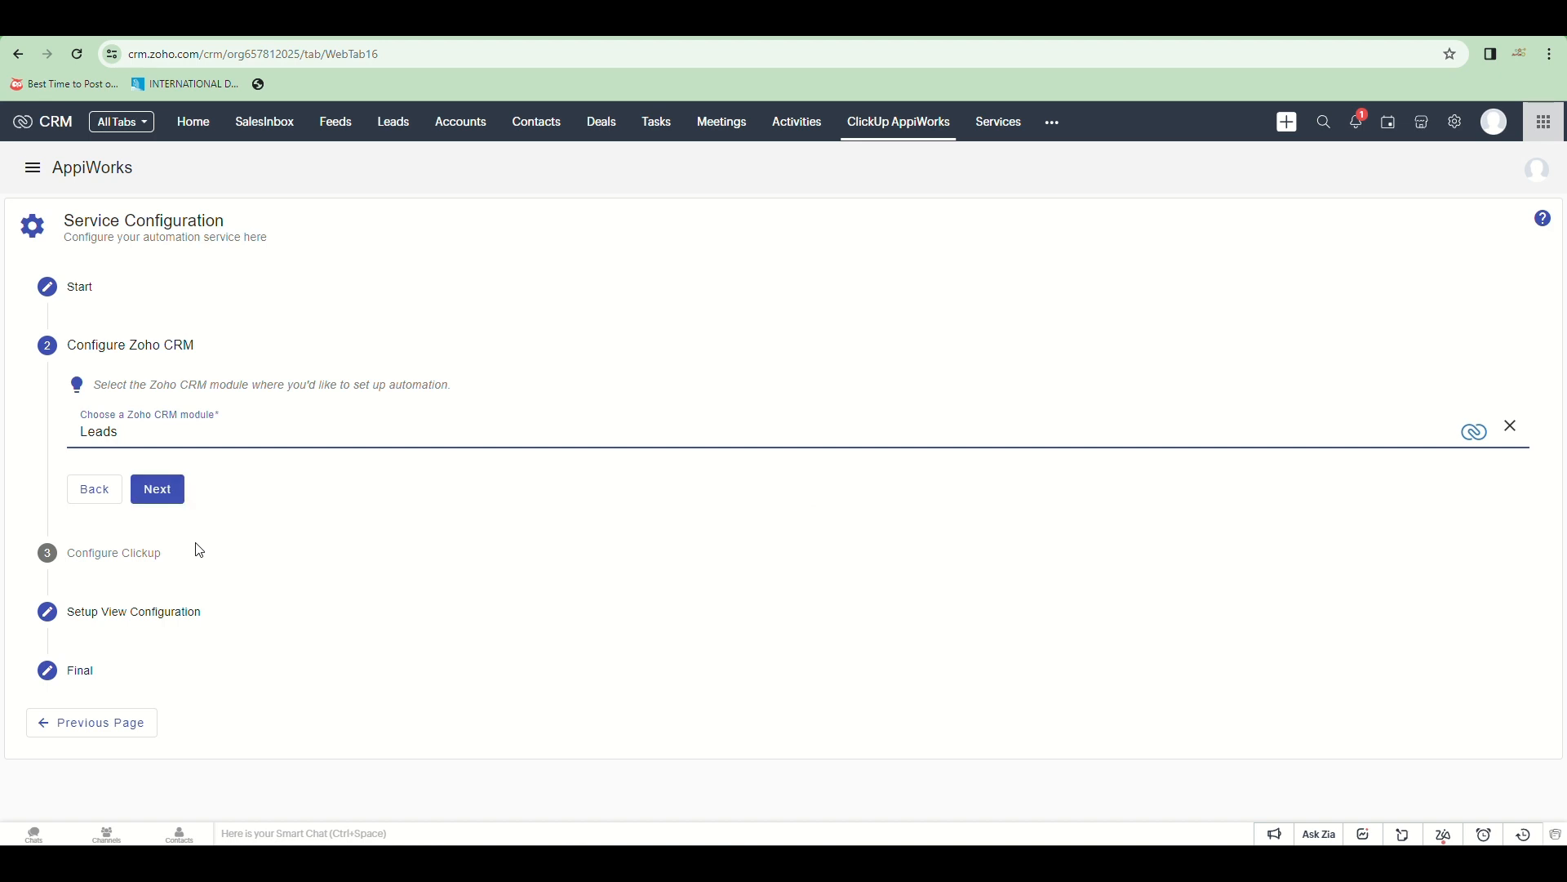
pyautogui.click(160, 490)
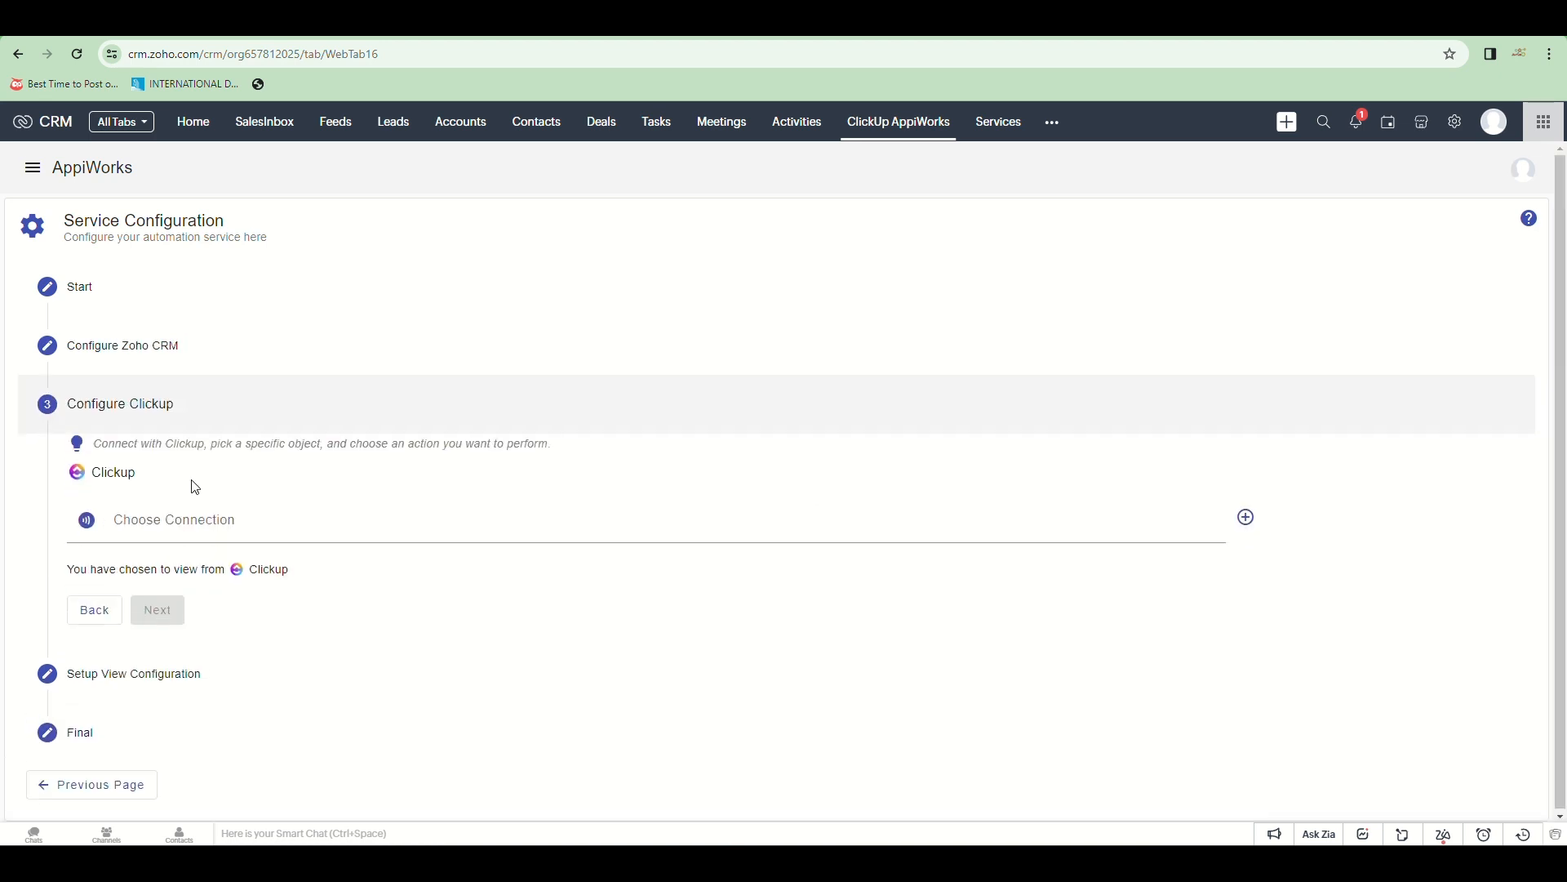
# Use Connection 3 (Clickup) for the view service and choose Tasks as the object
pyautogui.click(216, 527)
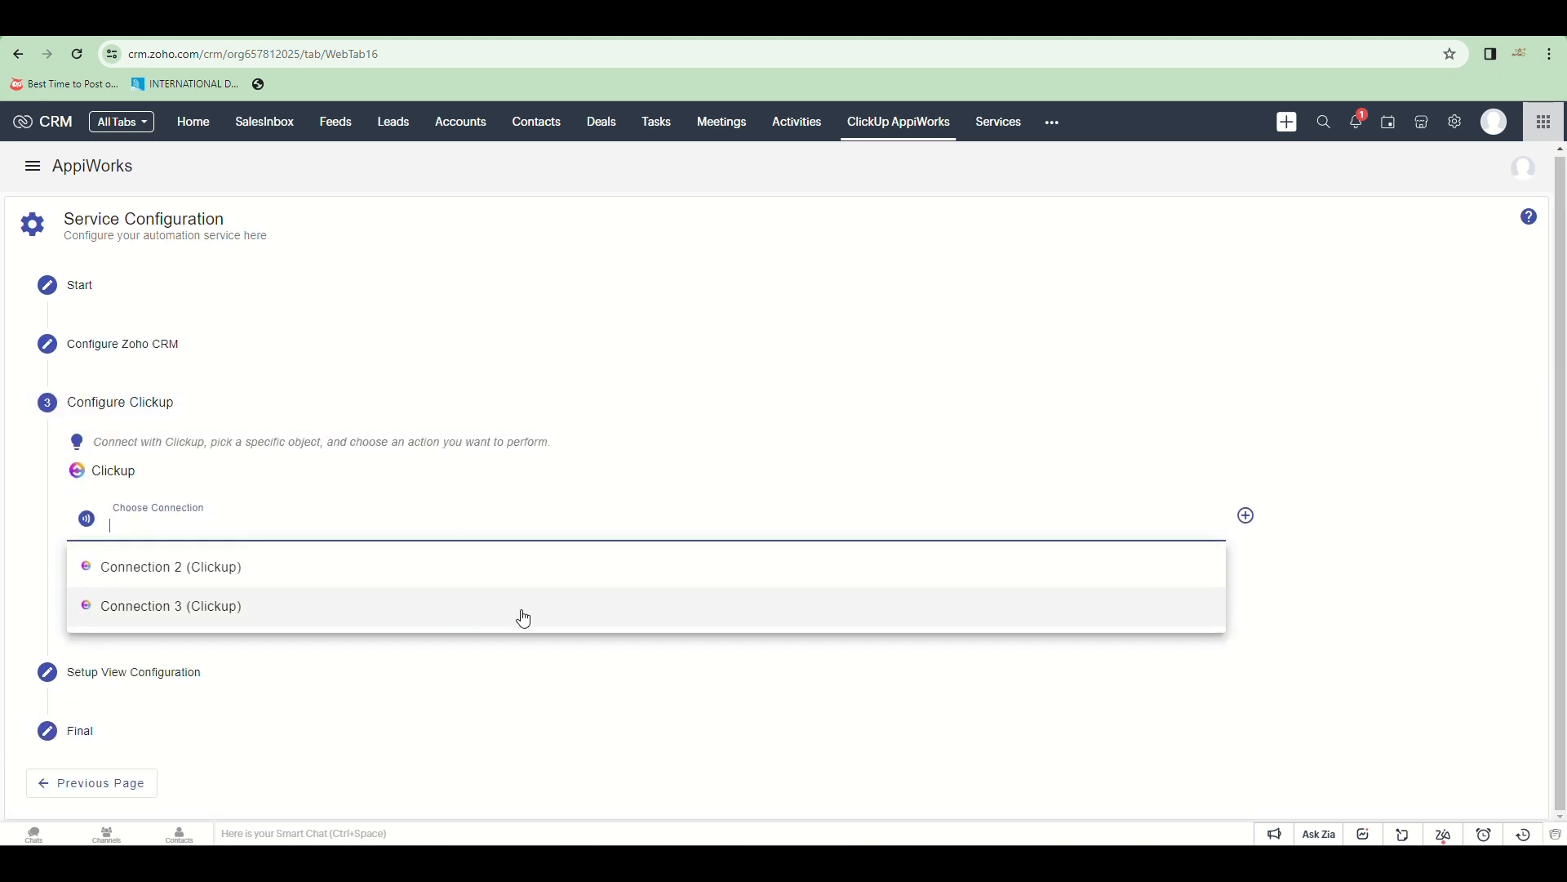
pyautogui.click(521, 614)
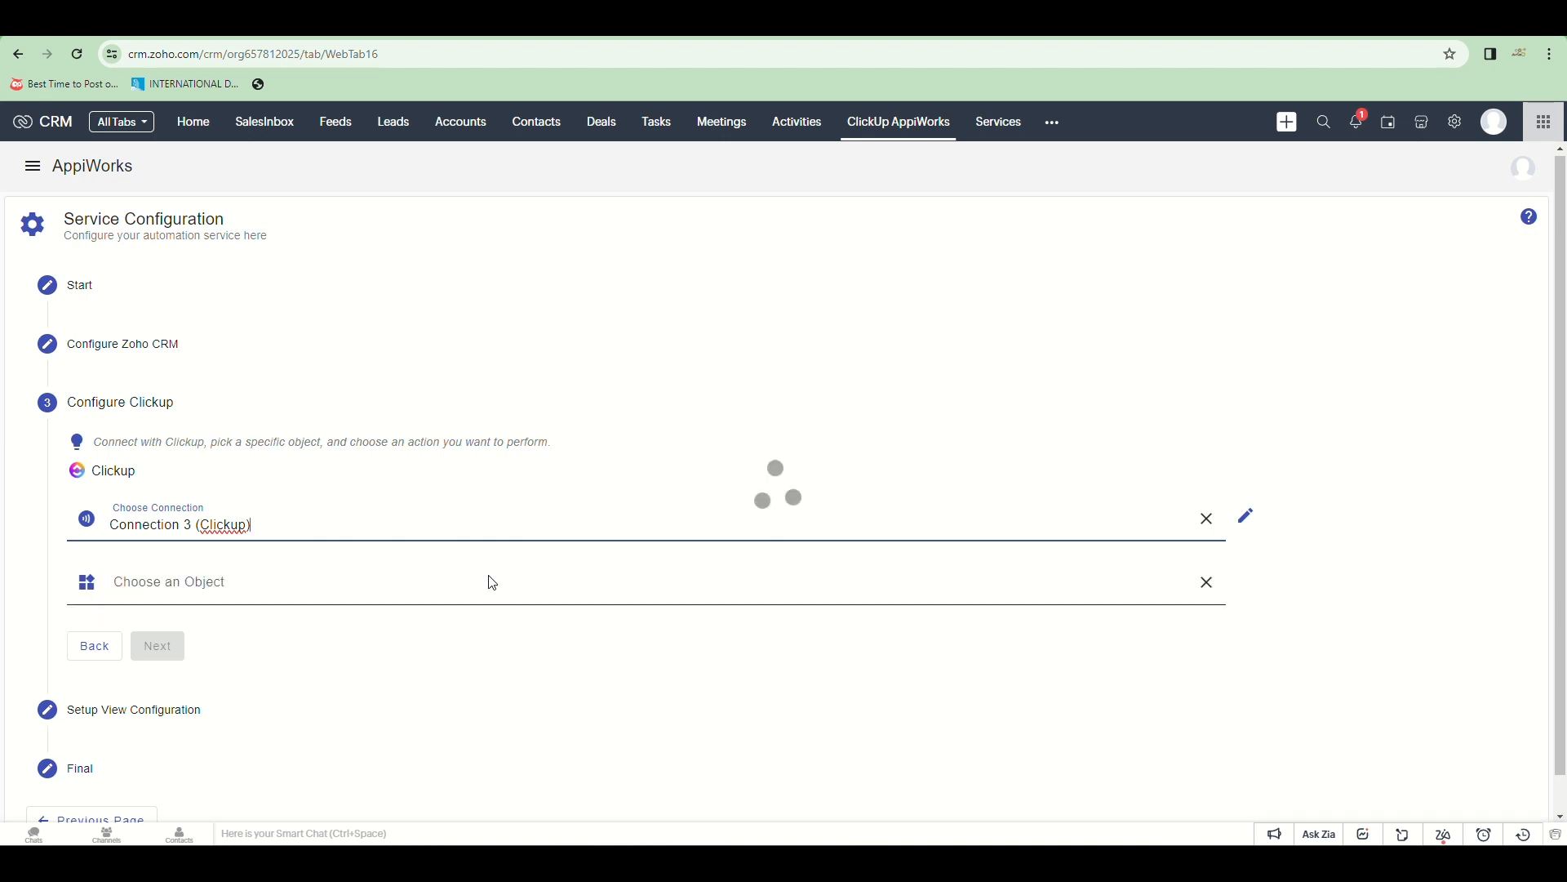
pyautogui.click(182, 588)
pyautogui.click(326, 722)
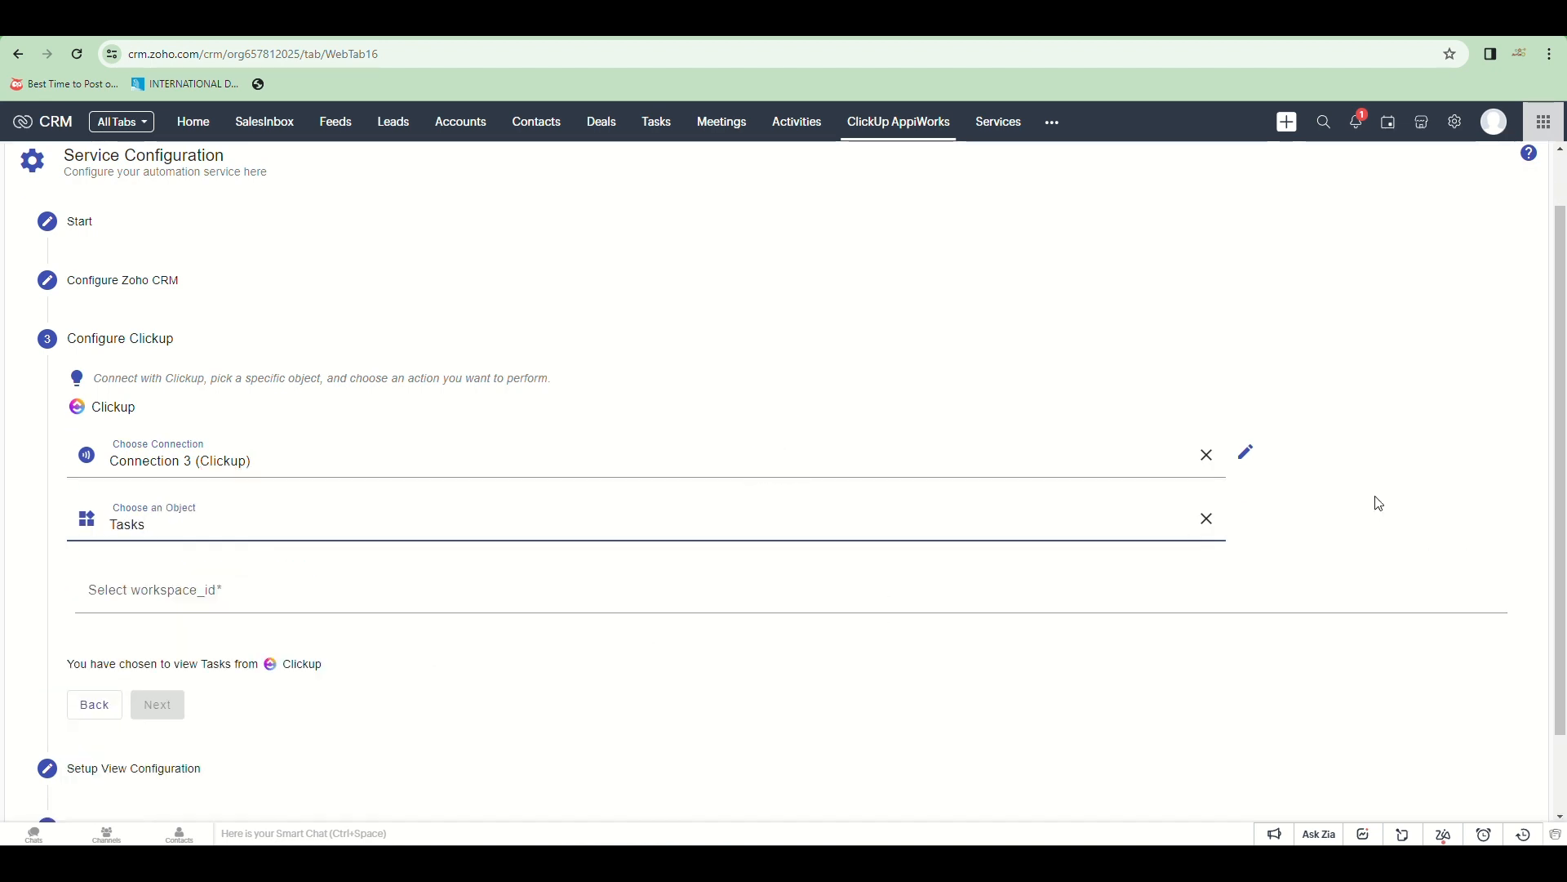
# Select the personal ClickUp workspace, the DPM space and the "task list" list, and proceed to the view configuration
pyautogui.click(275, 600)
pyautogui.click(367, 633)
pyautogui.scroll(-3, 459, 594)
pyautogui.click(122, 493)
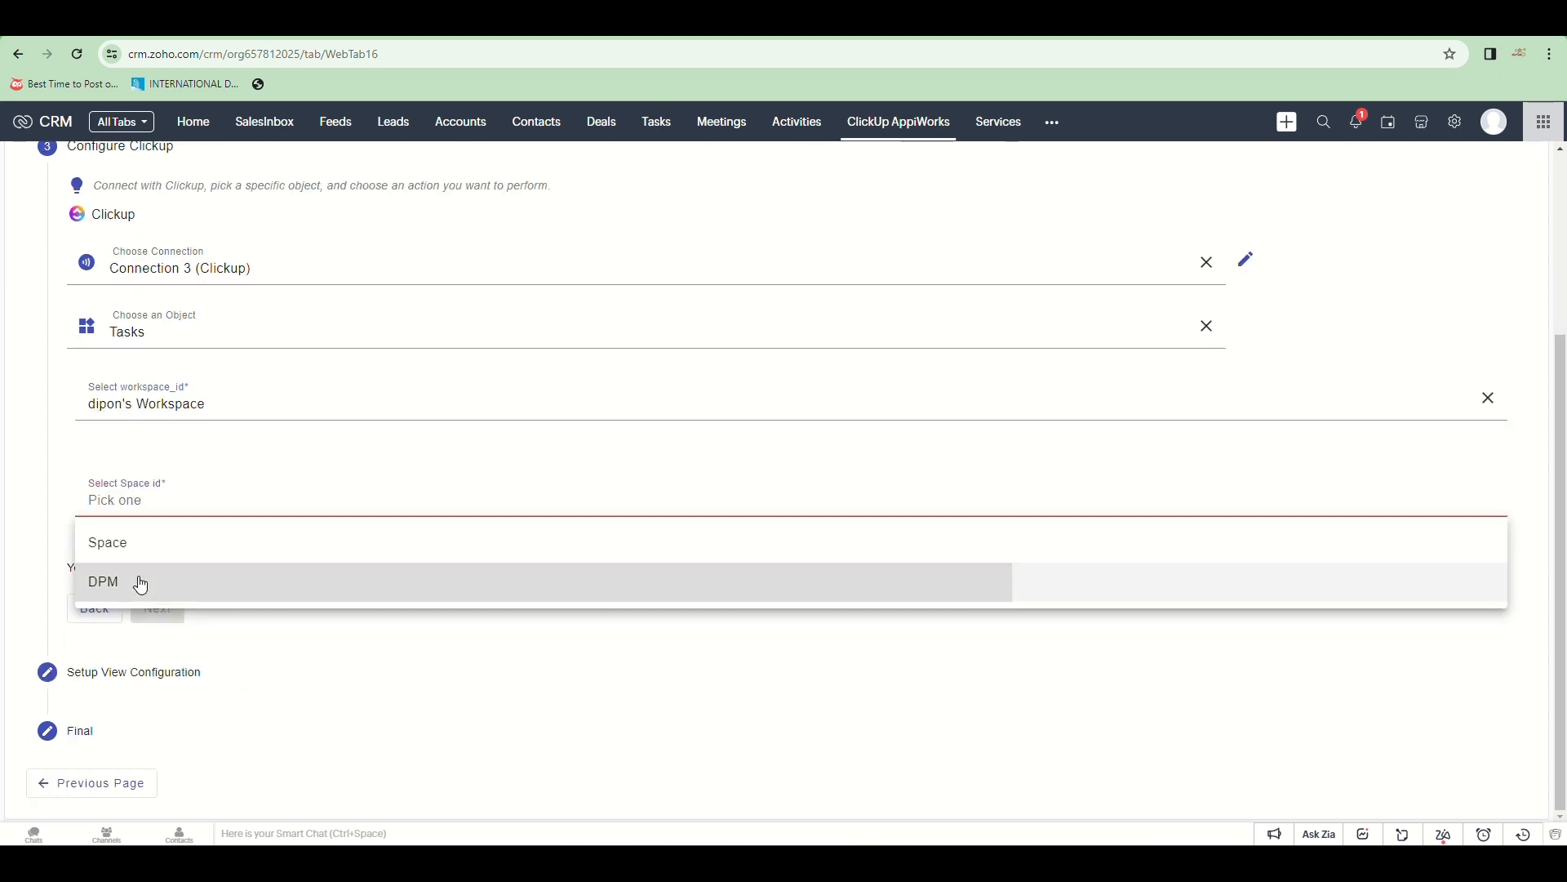
pyautogui.click(139, 583)
pyautogui.scroll(-1, 204, 622)
pyautogui.scroll(-1, 207, 622)
pyautogui.click(216, 501)
pyautogui.click(220, 543)
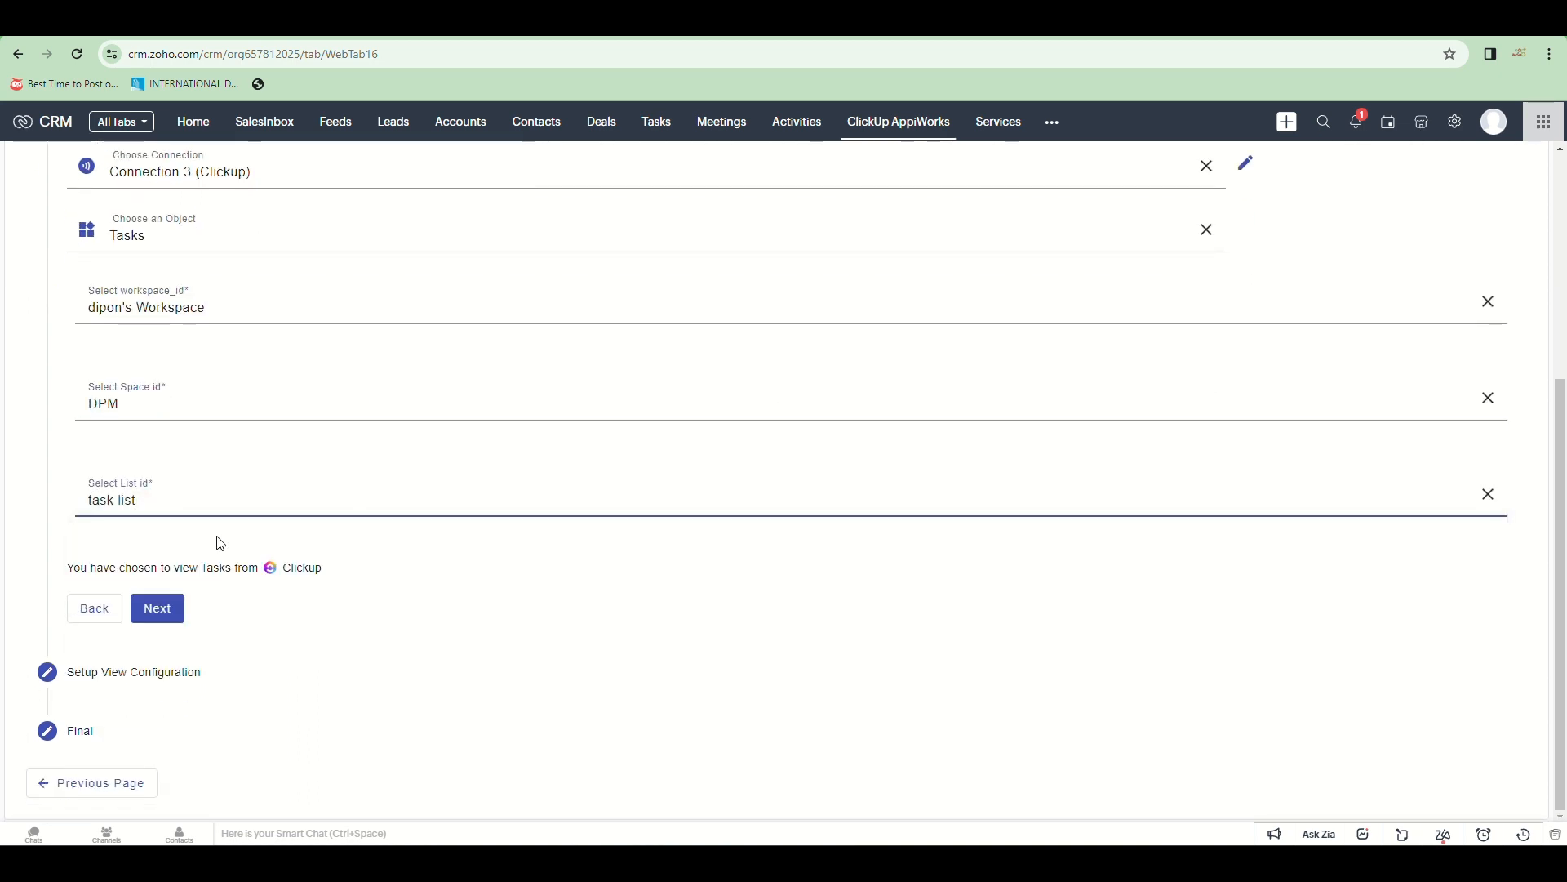
pyautogui.click(168, 612)
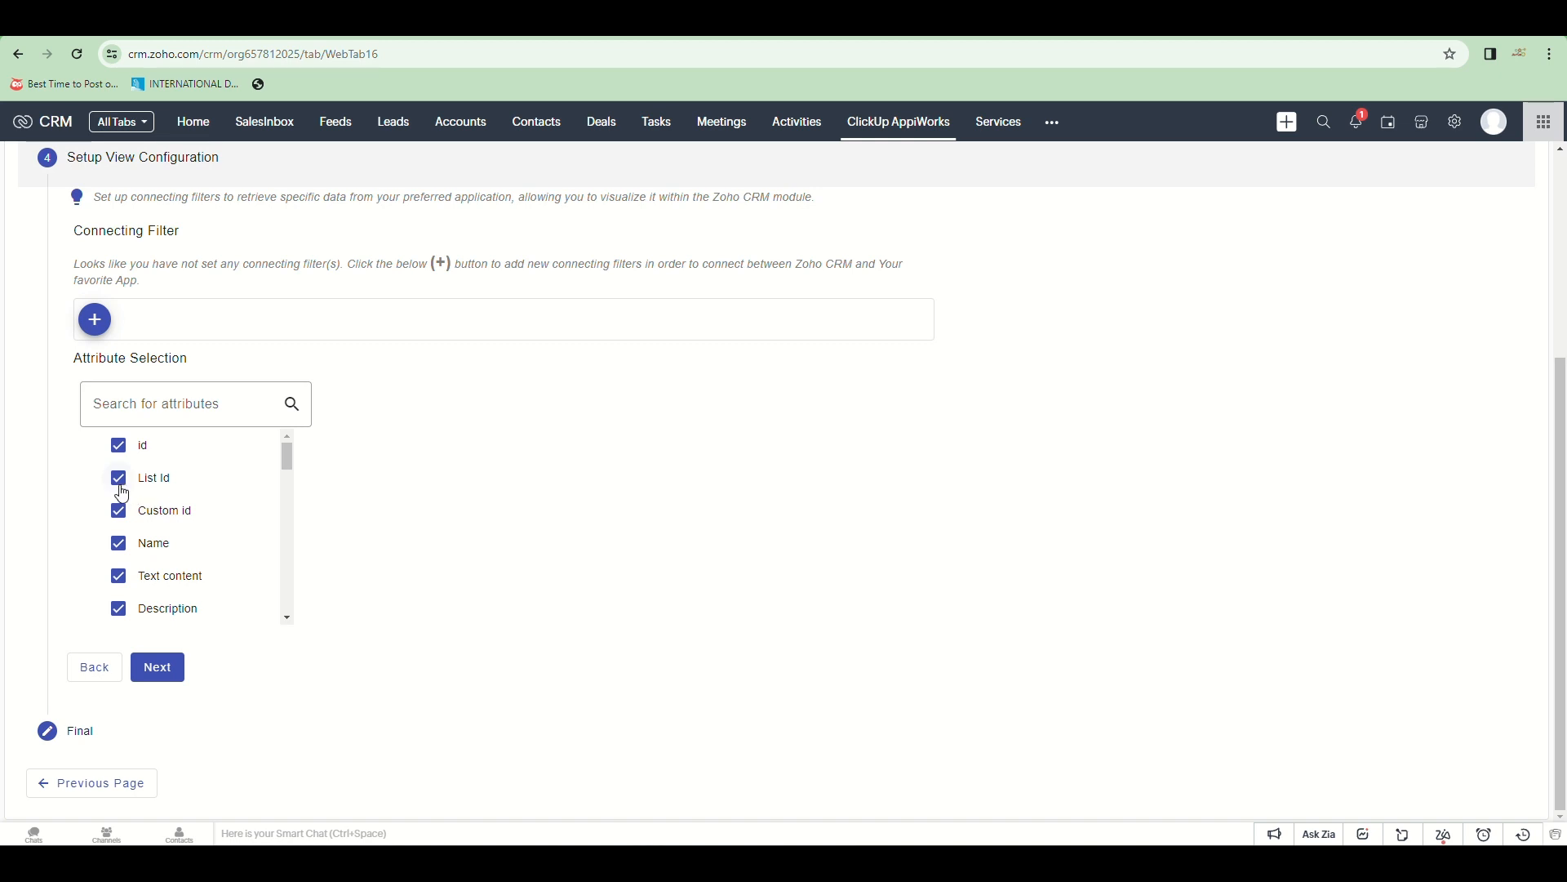
# Exclude List Id, Custom id, Text content, Status, Order index and Date updated from the displayed attributes
pyautogui.click(121, 488)
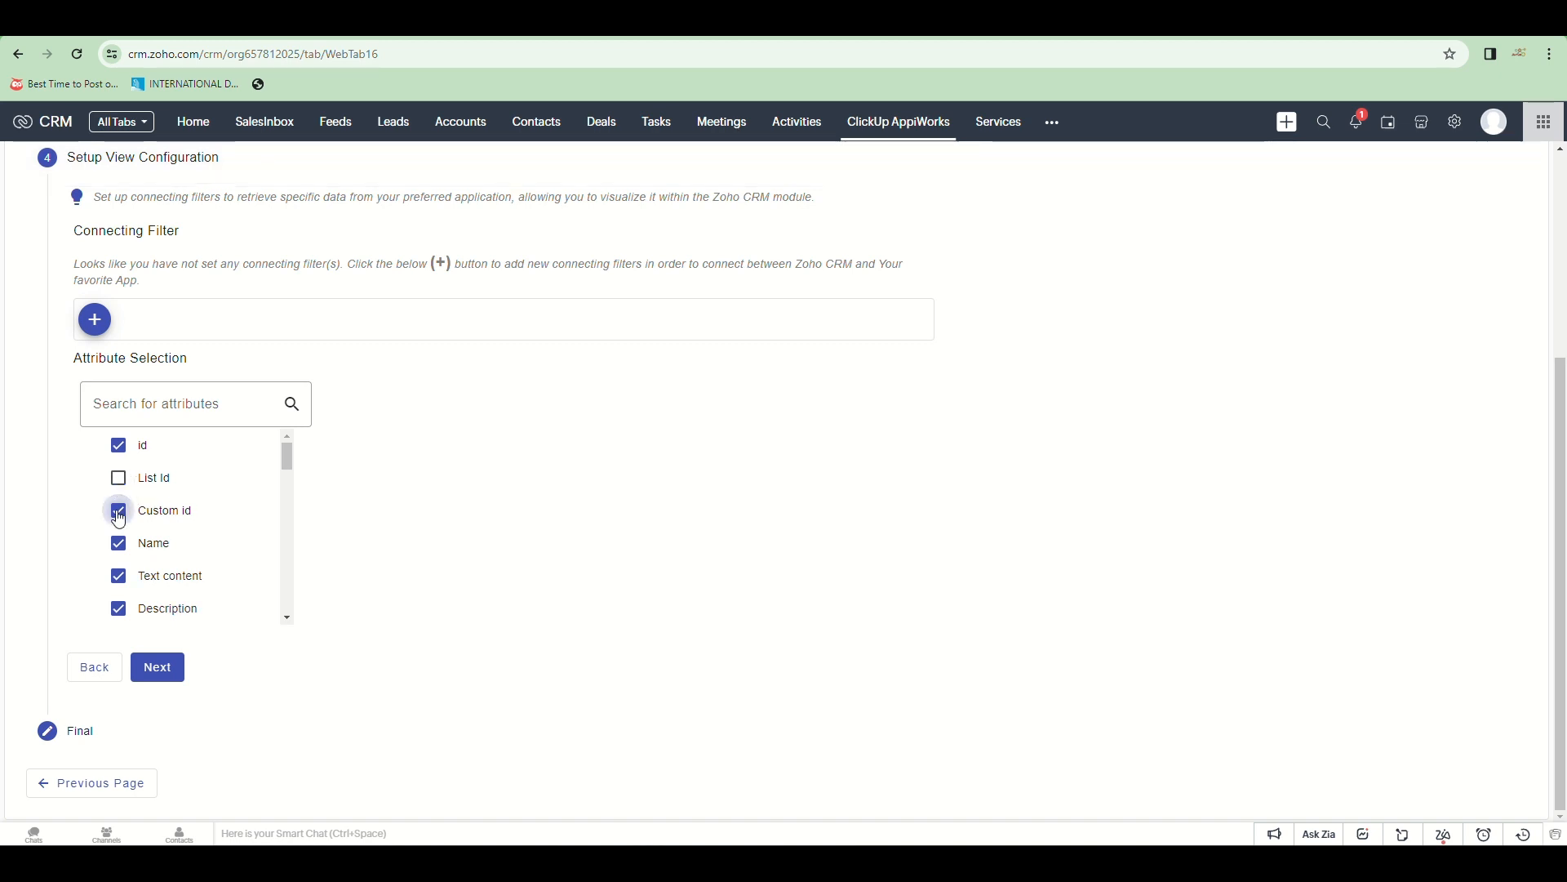
pyautogui.click(120, 513)
pyautogui.click(119, 577)
pyautogui.scroll(-1, 224, 571)
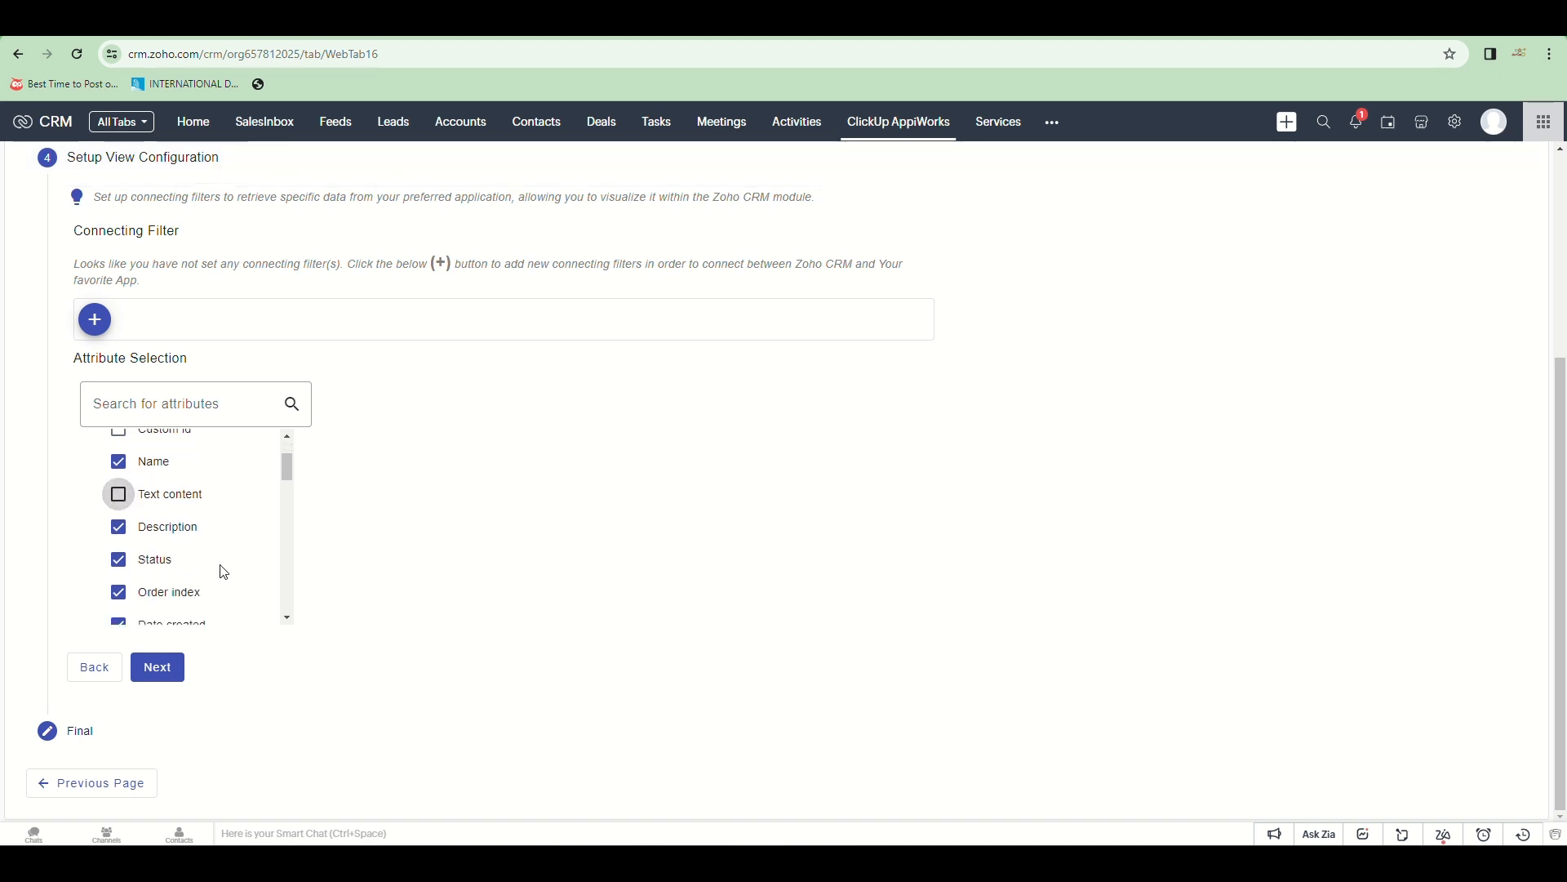
pyautogui.click(120, 563)
pyautogui.click(119, 593)
pyautogui.scroll(-1, 196, 586)
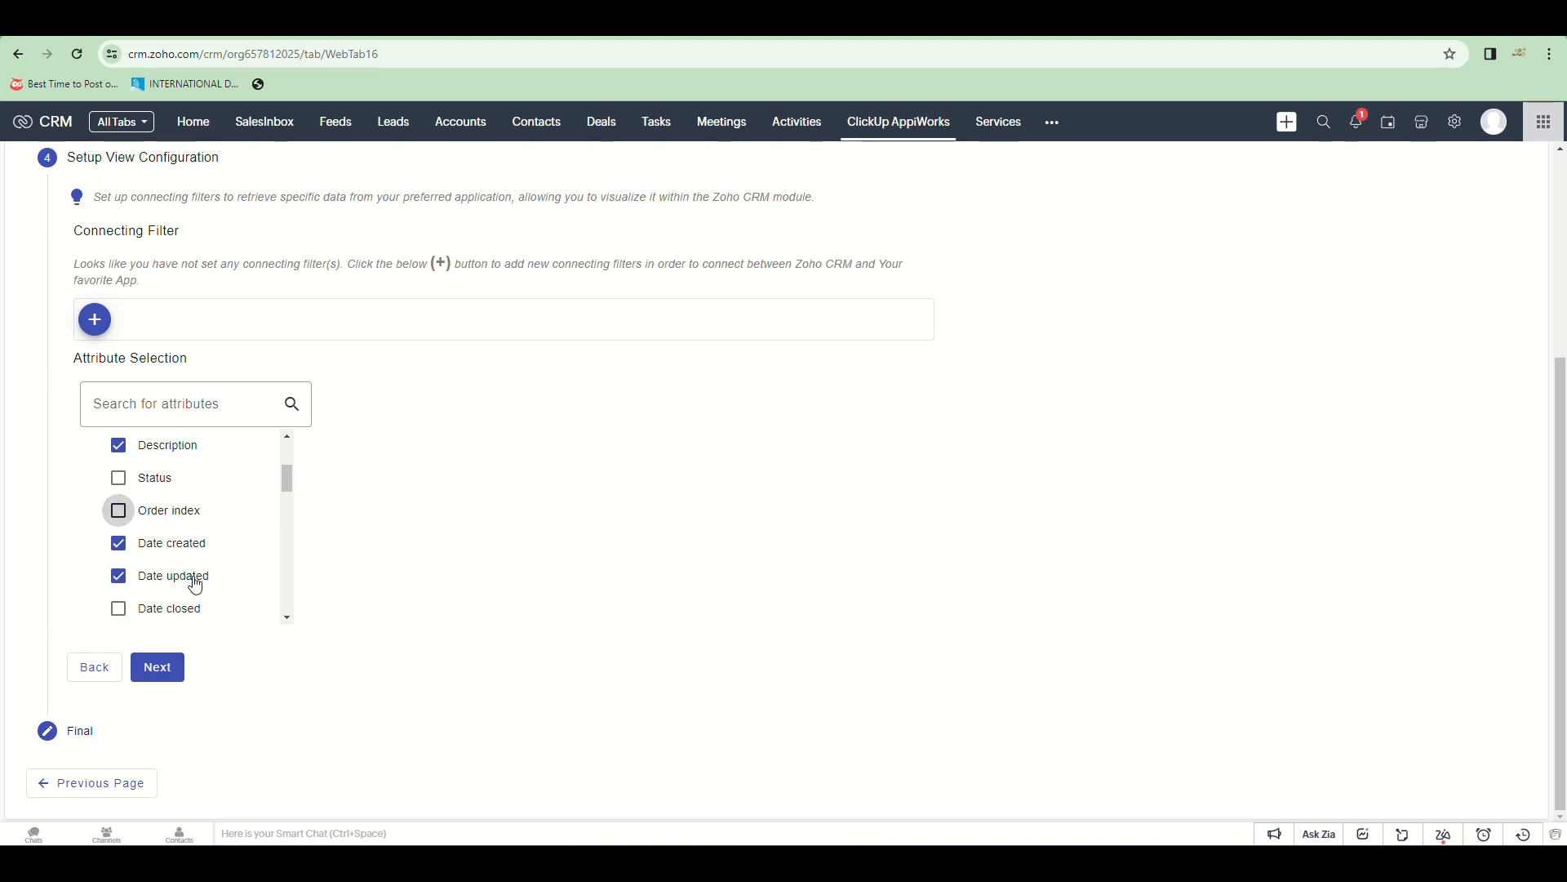
pyautogui.click(114, 581)
# Include Creator Name, Creator Email and Due date among the attributes shown in the view
pyautogui.scroll(-2, 122, 571)
pyautogui.click(119, 544)
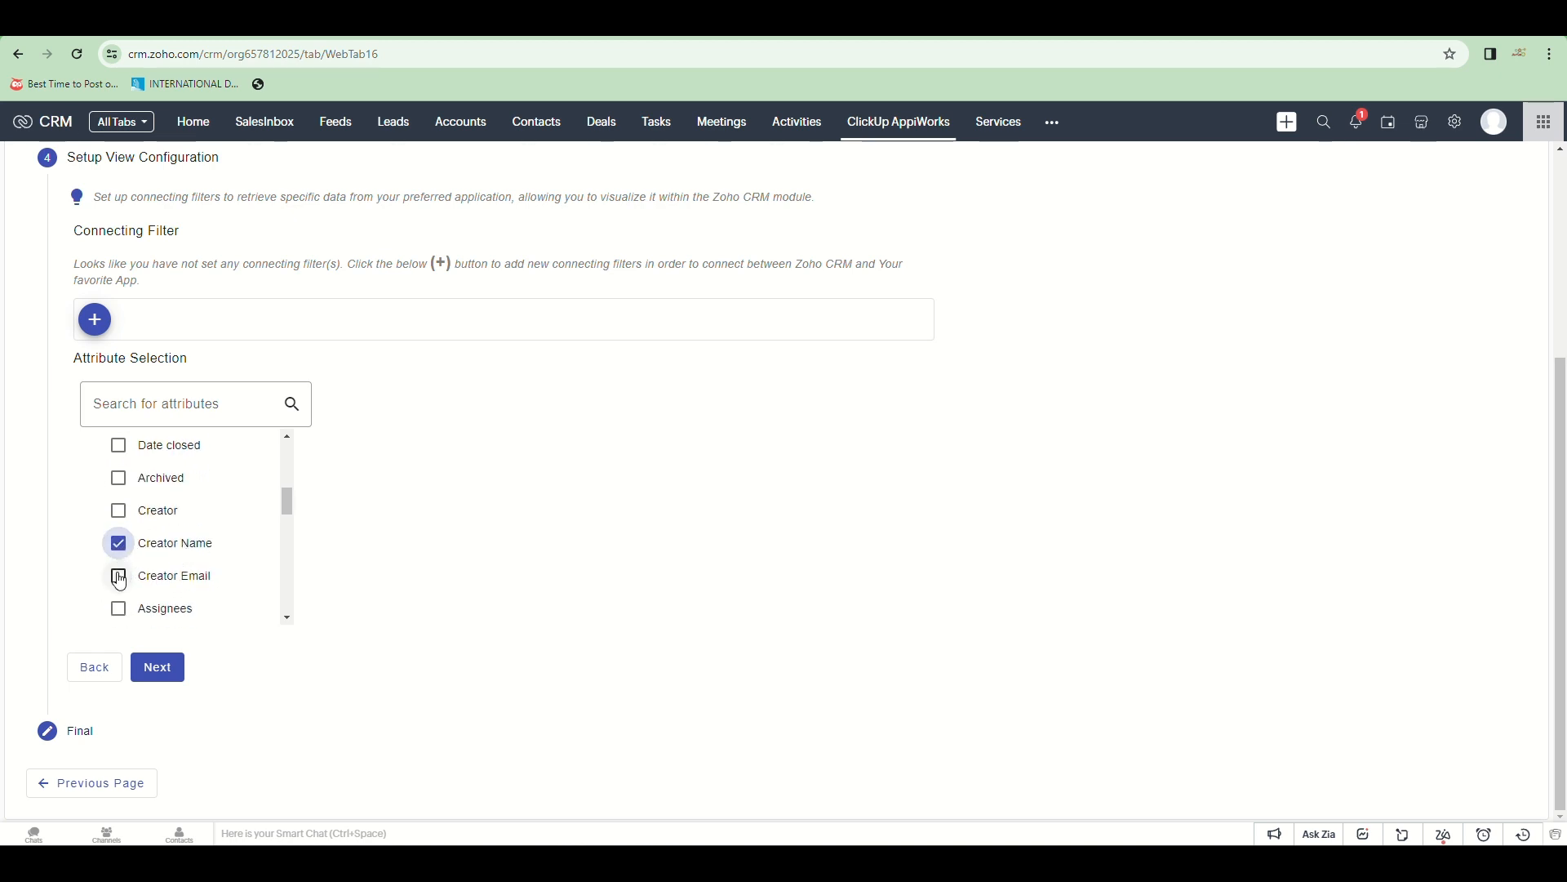
pyautogui.click(119, 577)
pyautogui.scroll(-2, 200, 563)
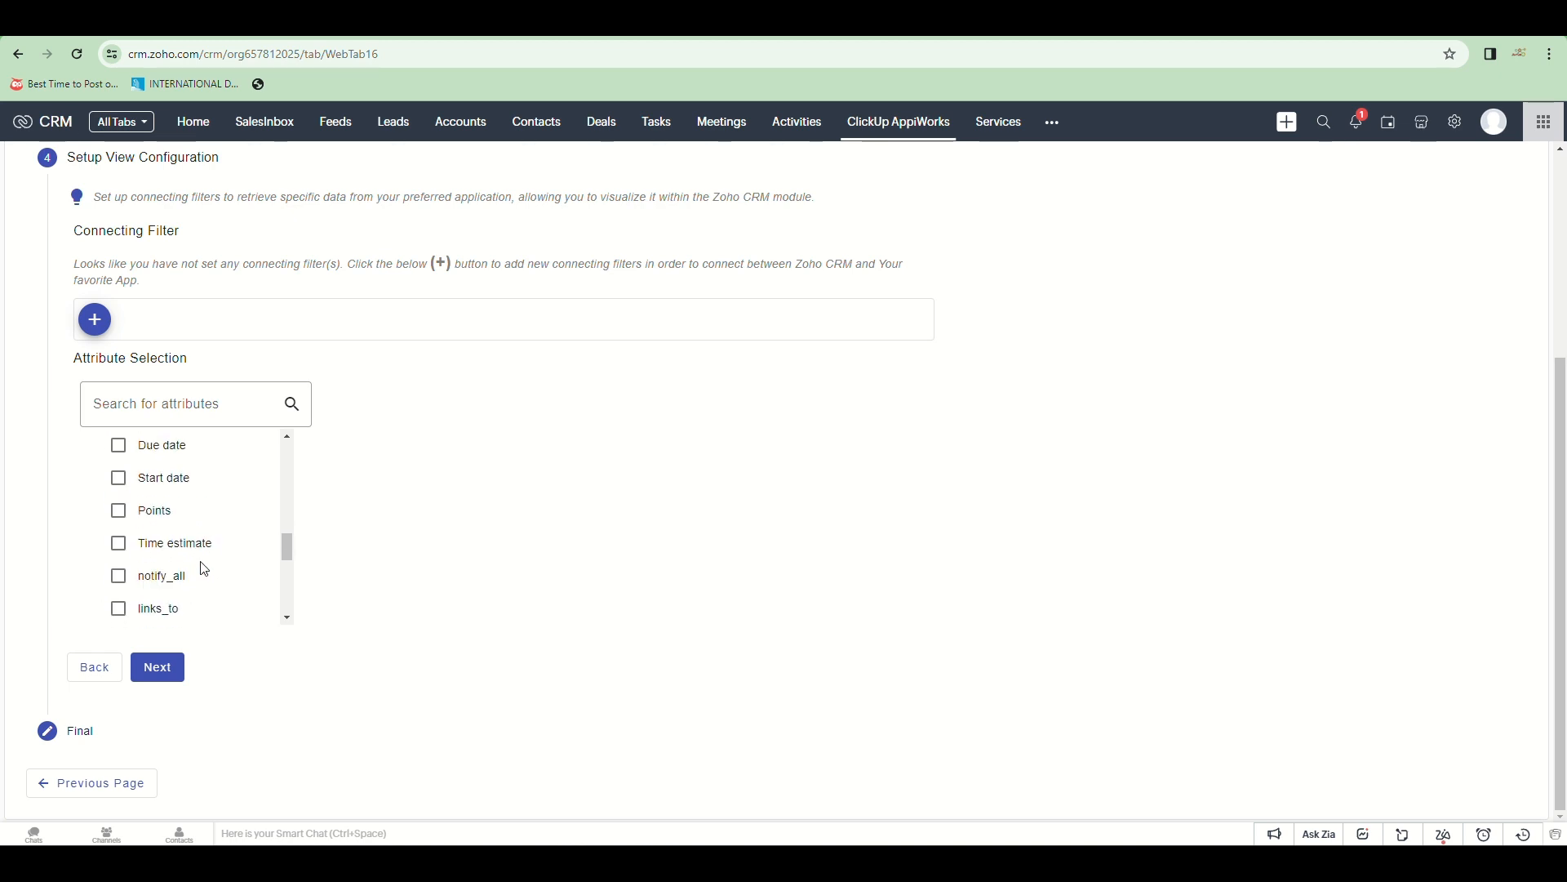
pyautogui.click(118, 445)
pyautogui.scroll(-2, 199, 548)
pyautogui.scroll(12, 196, 545)
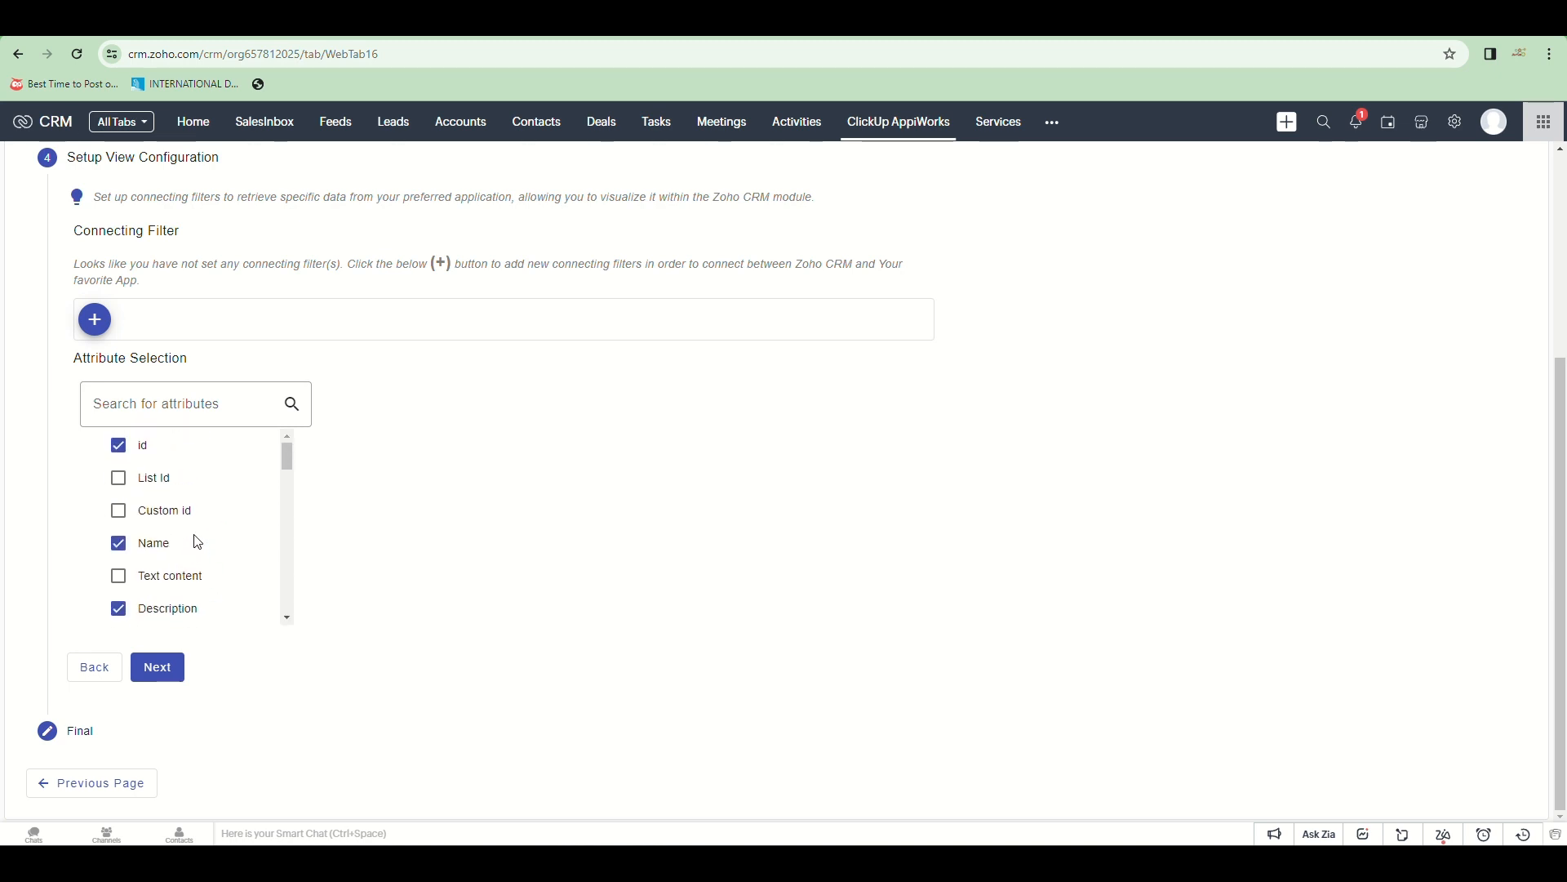
# Add a connecting filter where the ClickUp Creator Email equals the Zoho Email field
pyautogui.scroll(4, 196, 542)
pyautogui.click(96, 628)
pyautogui.scroll(-4, 470, 520)
pyautogui.scroll(2, 469, 520)
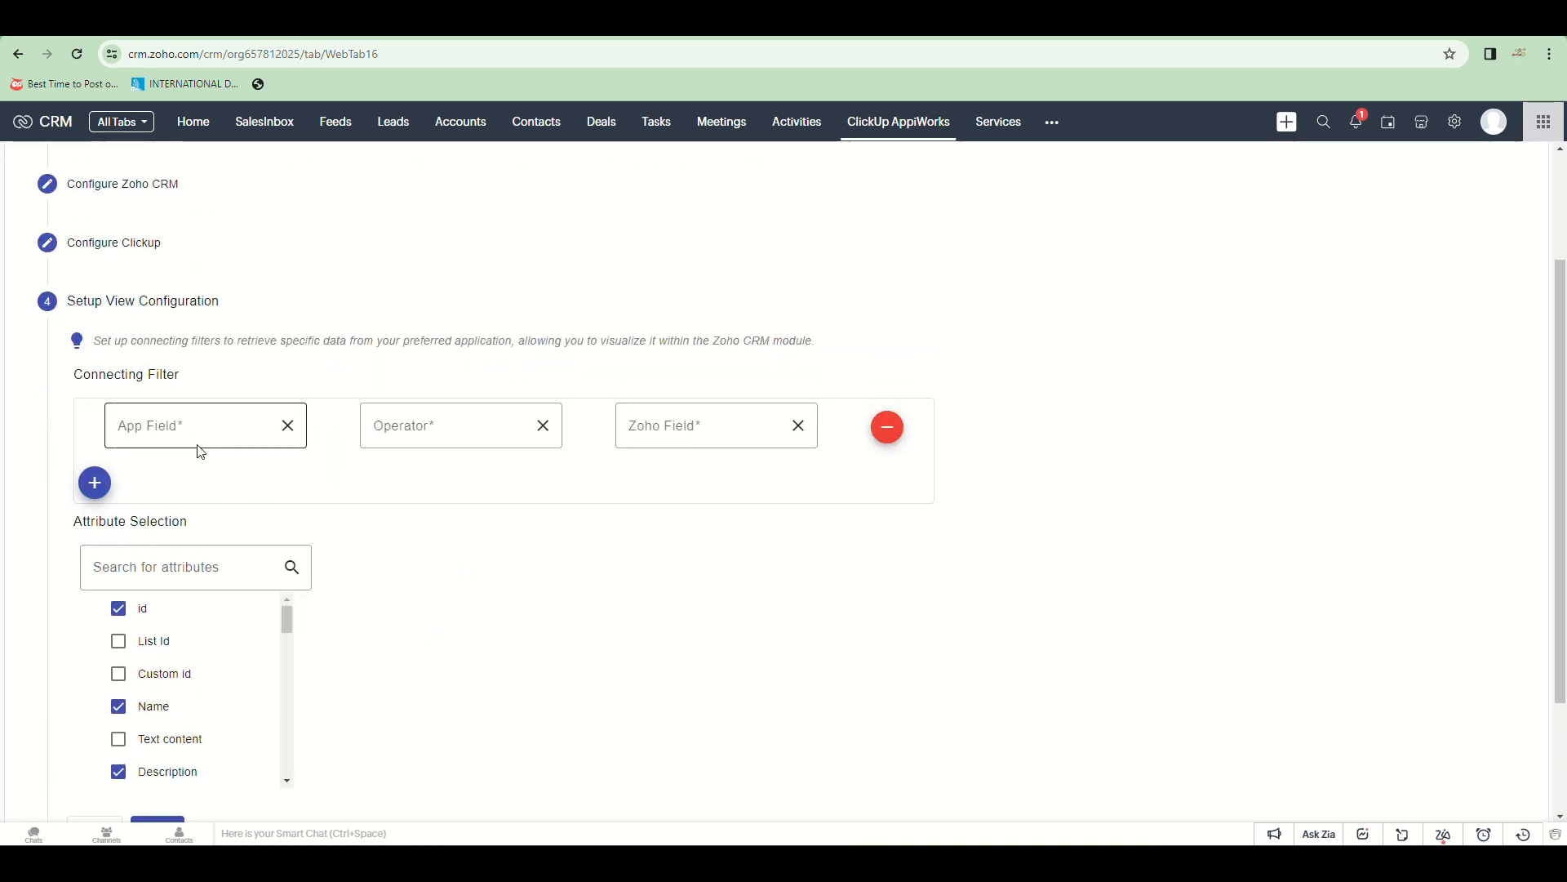
pyautogui.click(200, 421)
pyautogui.scroll(-5, 204, 565)
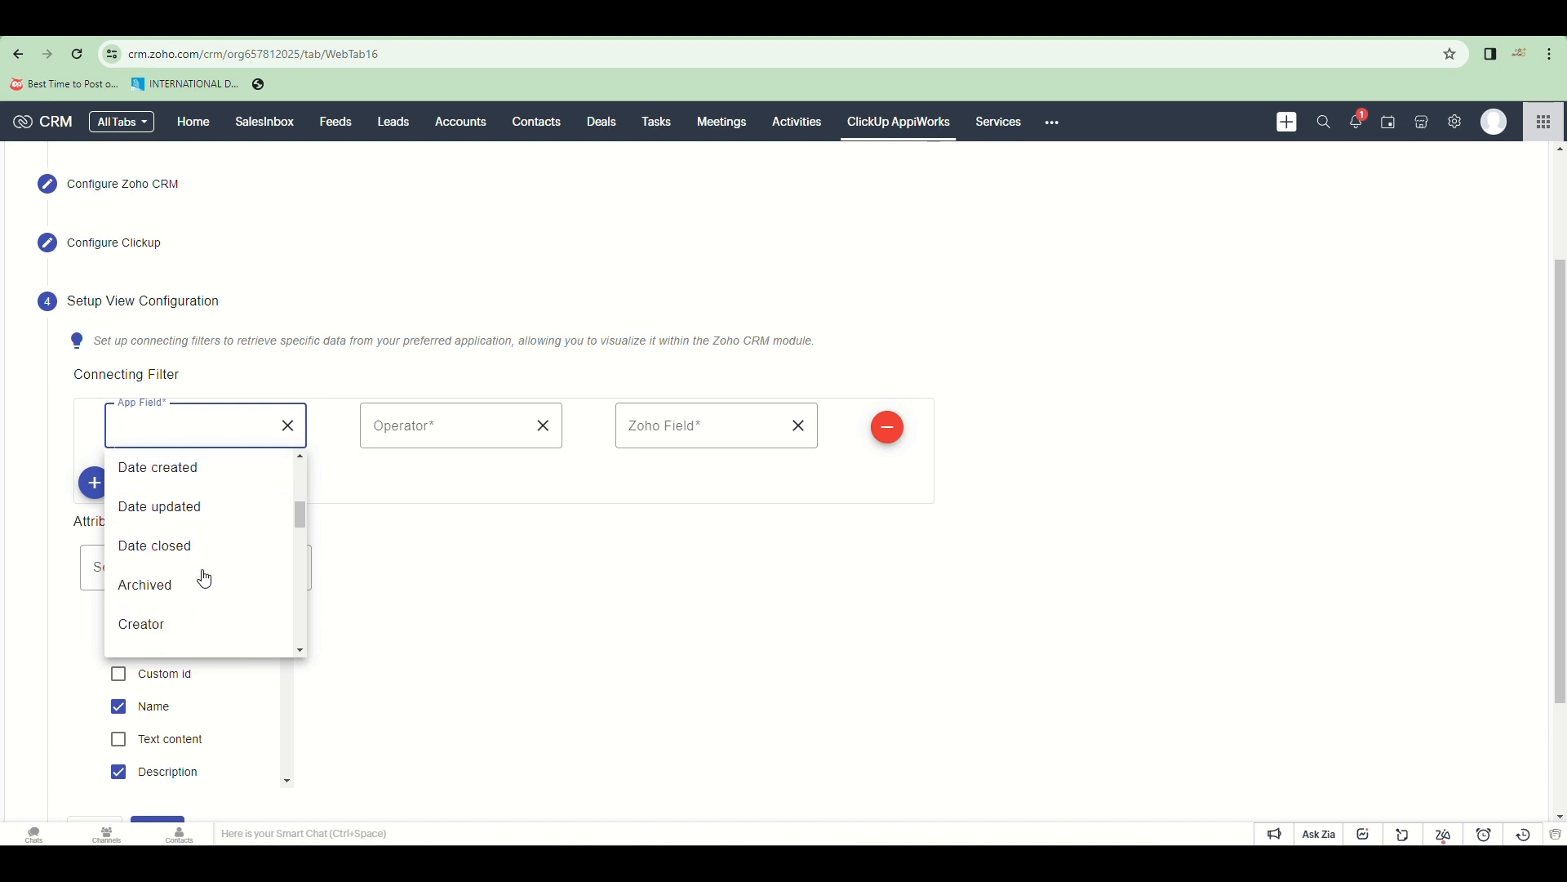
pyautogui.click(194, 625)
pyautogui.click(458, 422)
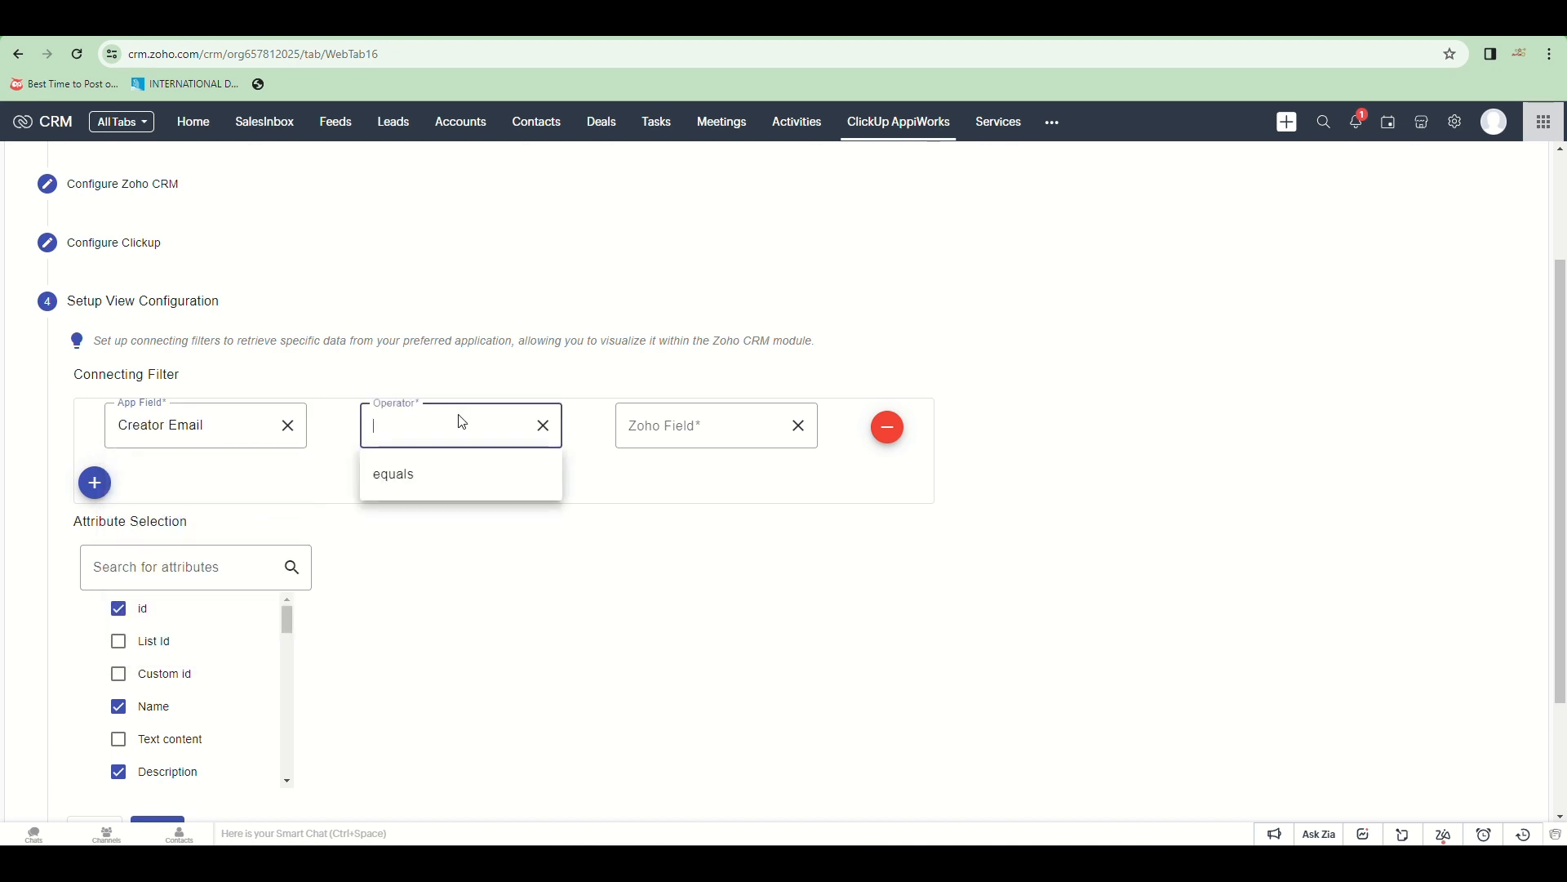
pyautogui.click(438, 476)
pyautogui.click(682, 416)
pyautogui.scroll(-5, 675, 531)
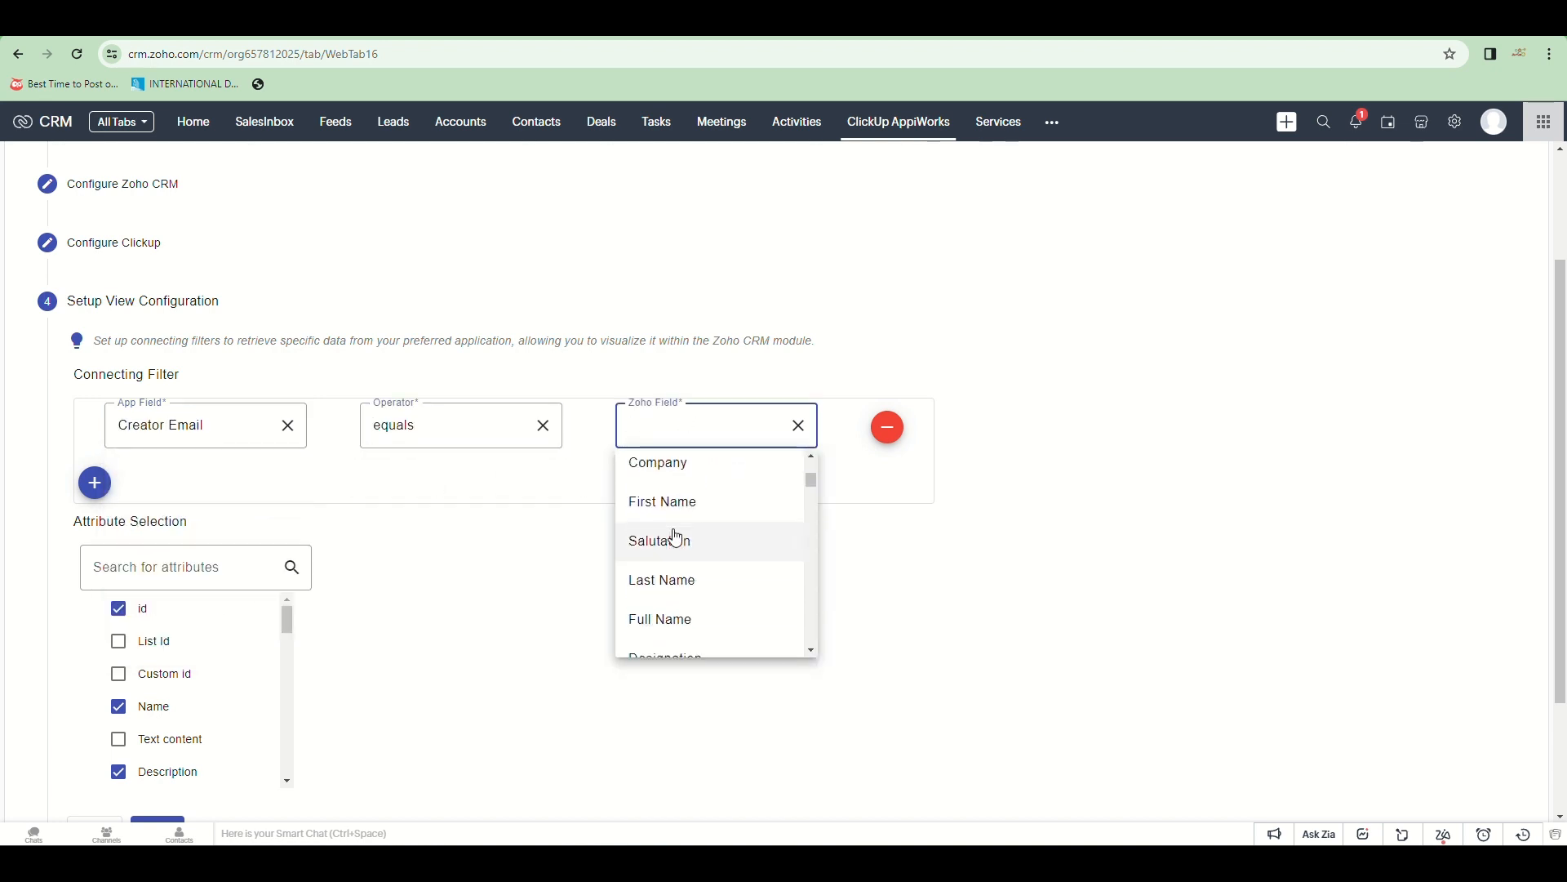
pyautogui.click(668, 591)
# Proceed to the final stage and save the view service with activation enabled
pyautogui.scroll(-2, 776, 506)
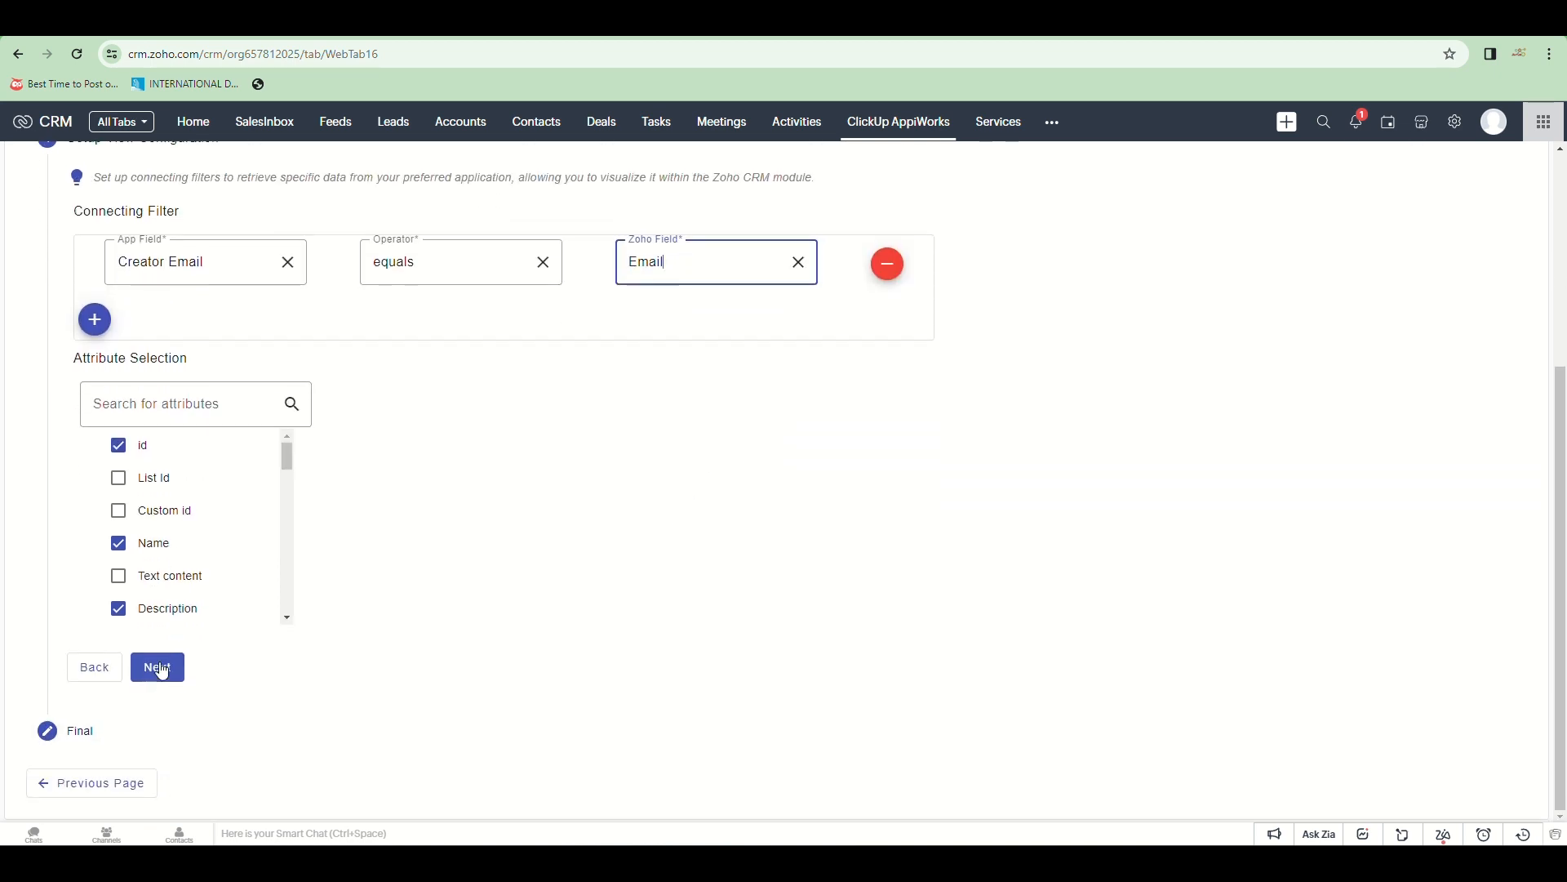
pyautogui.click(157, 667)
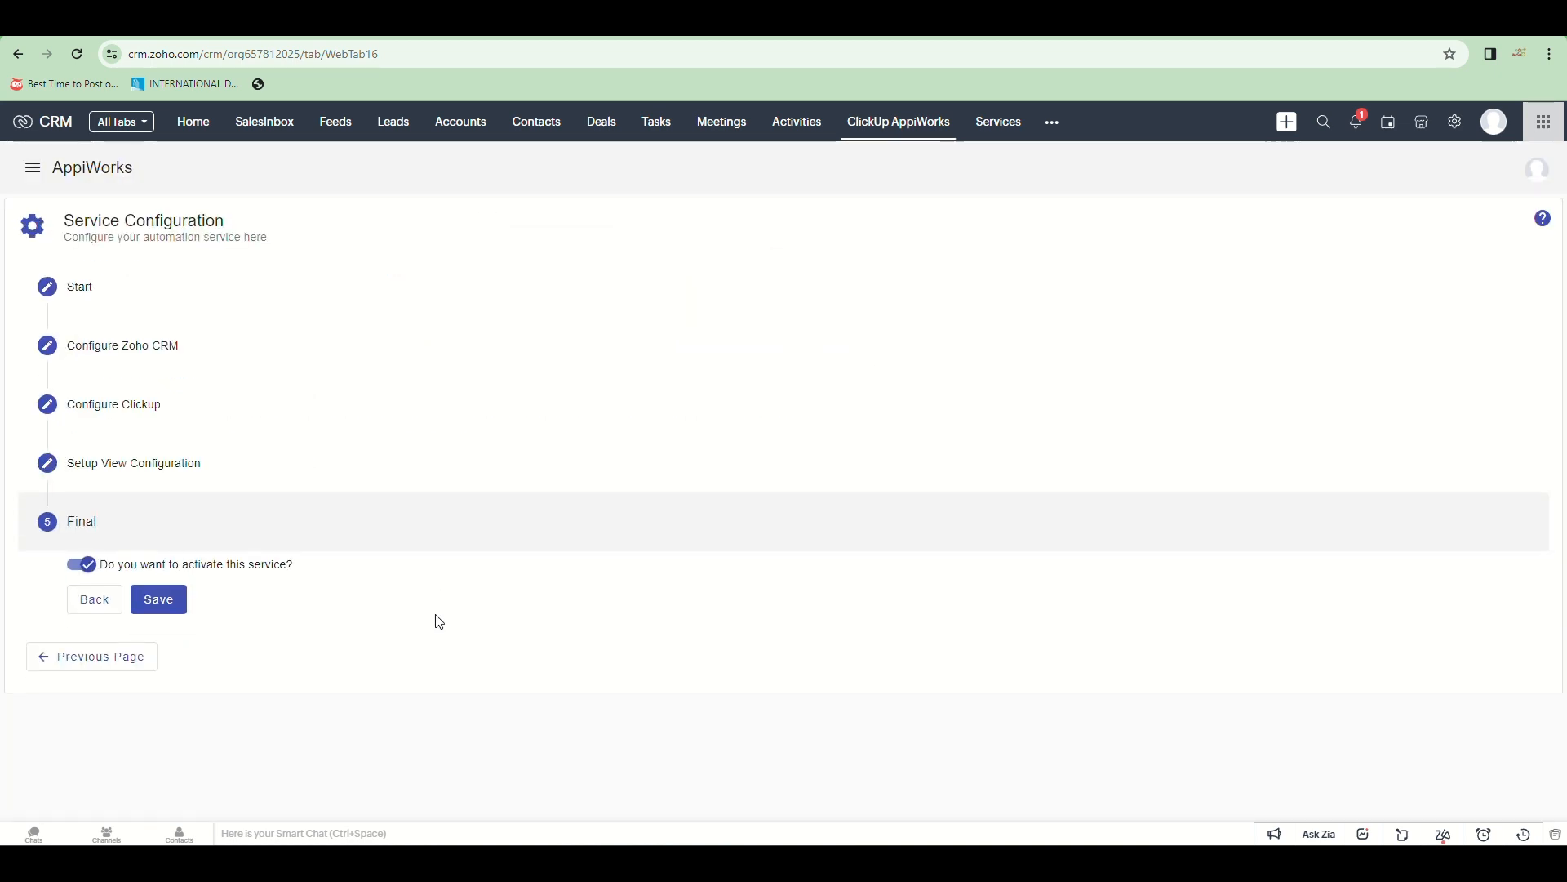
pyautogui.click(154, 601)
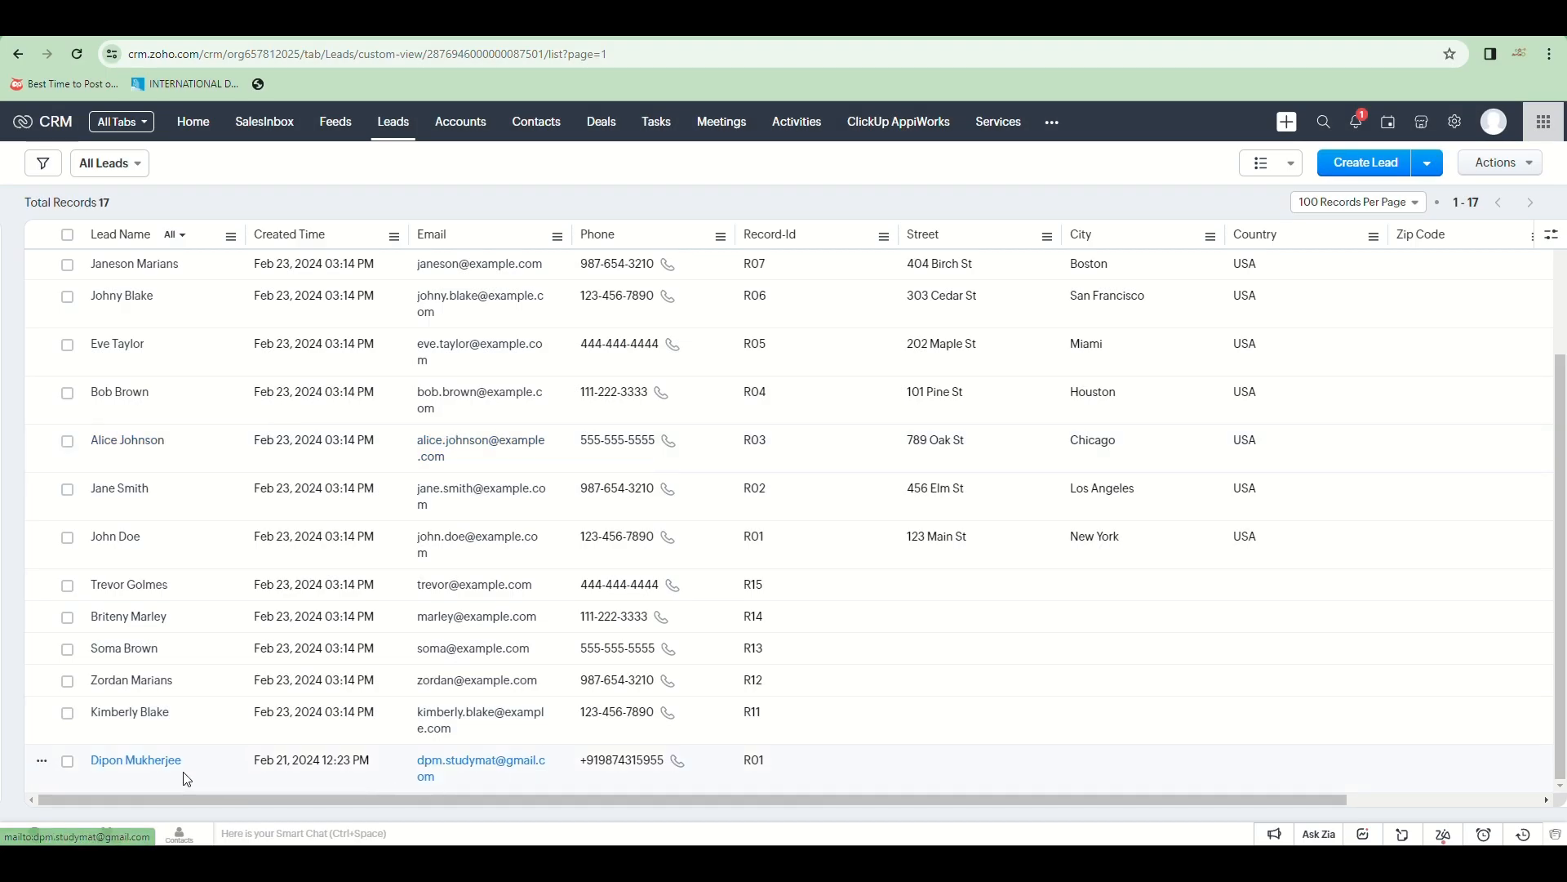
# Open the lead created on Feb 21, 2024 and expand VIEW TASKS in its ClickUp AppiWorks related list
pyautogui.click(153, 767)
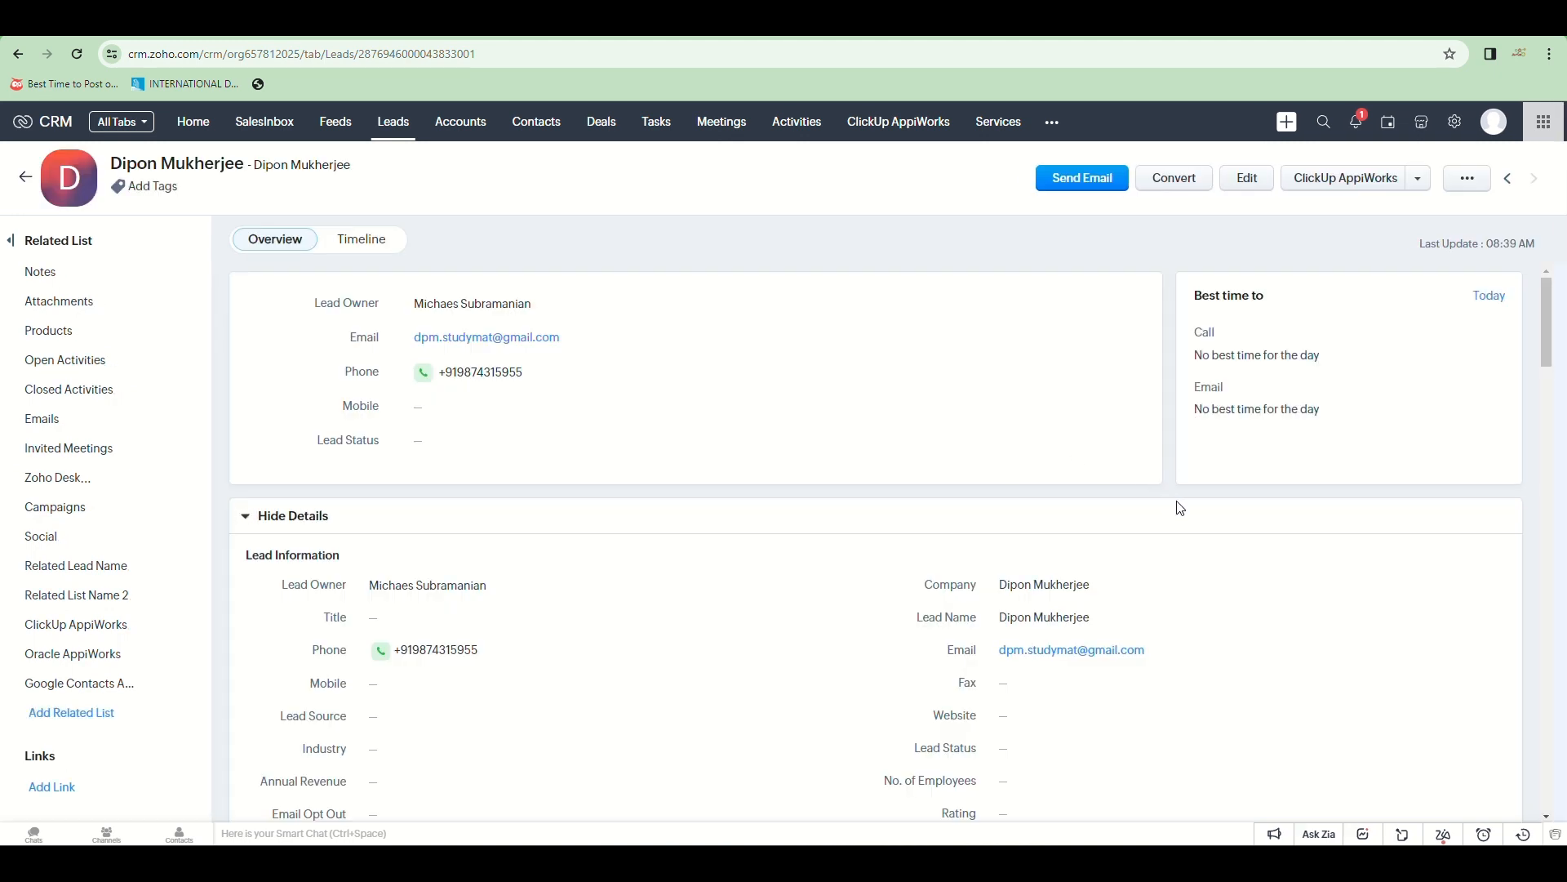
pyautogui.scroll(-10, 1170, 499)
pyautogui.scroll(-10, 1170, 506)
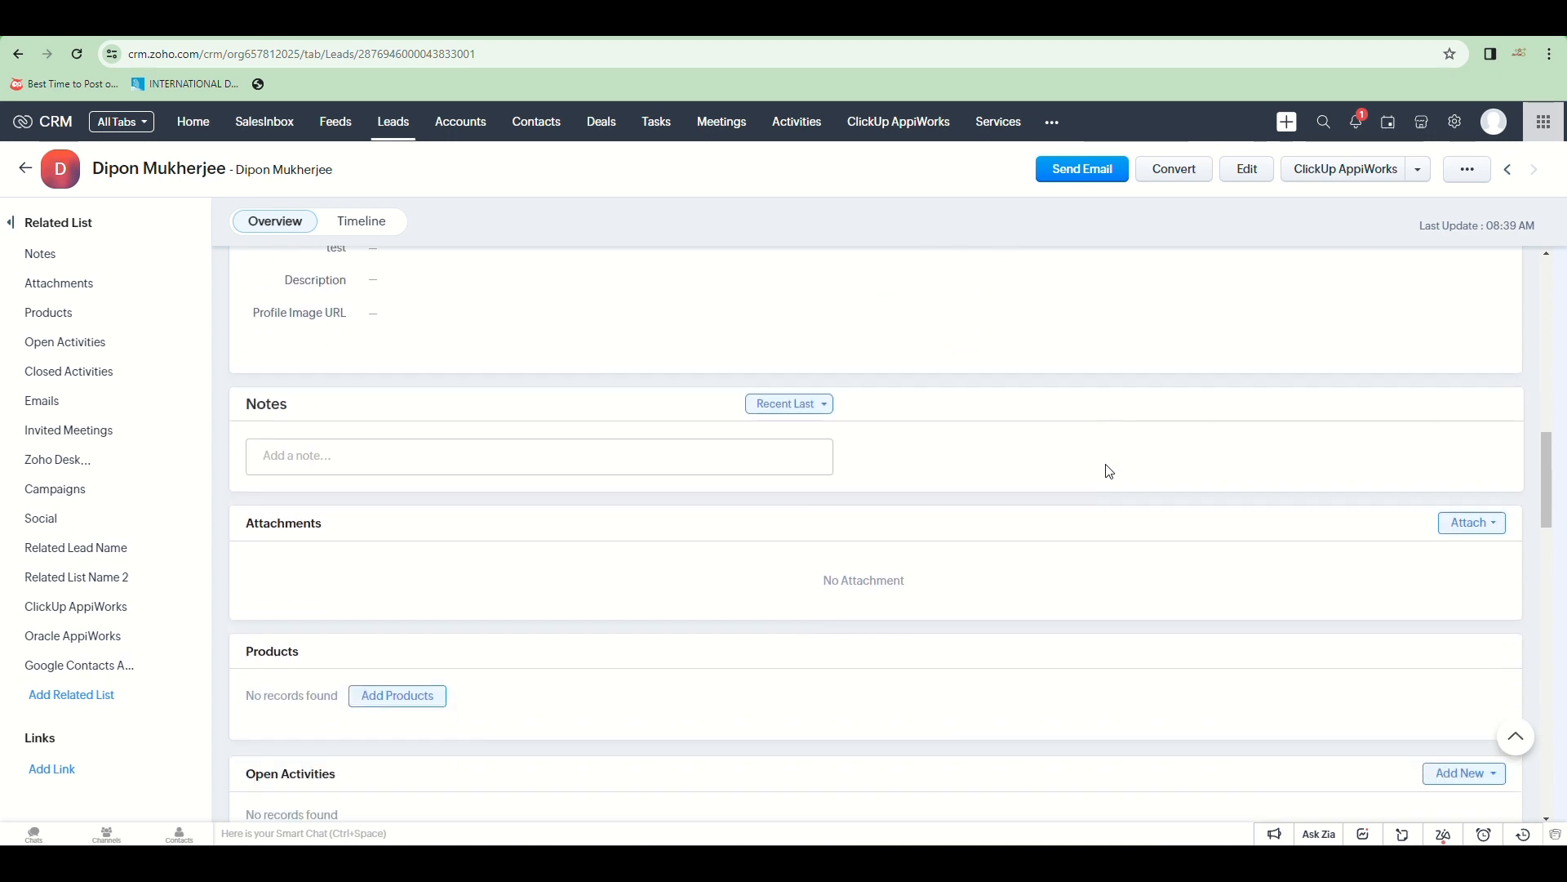
pyautogui.scroll(-10, 1107, 471)
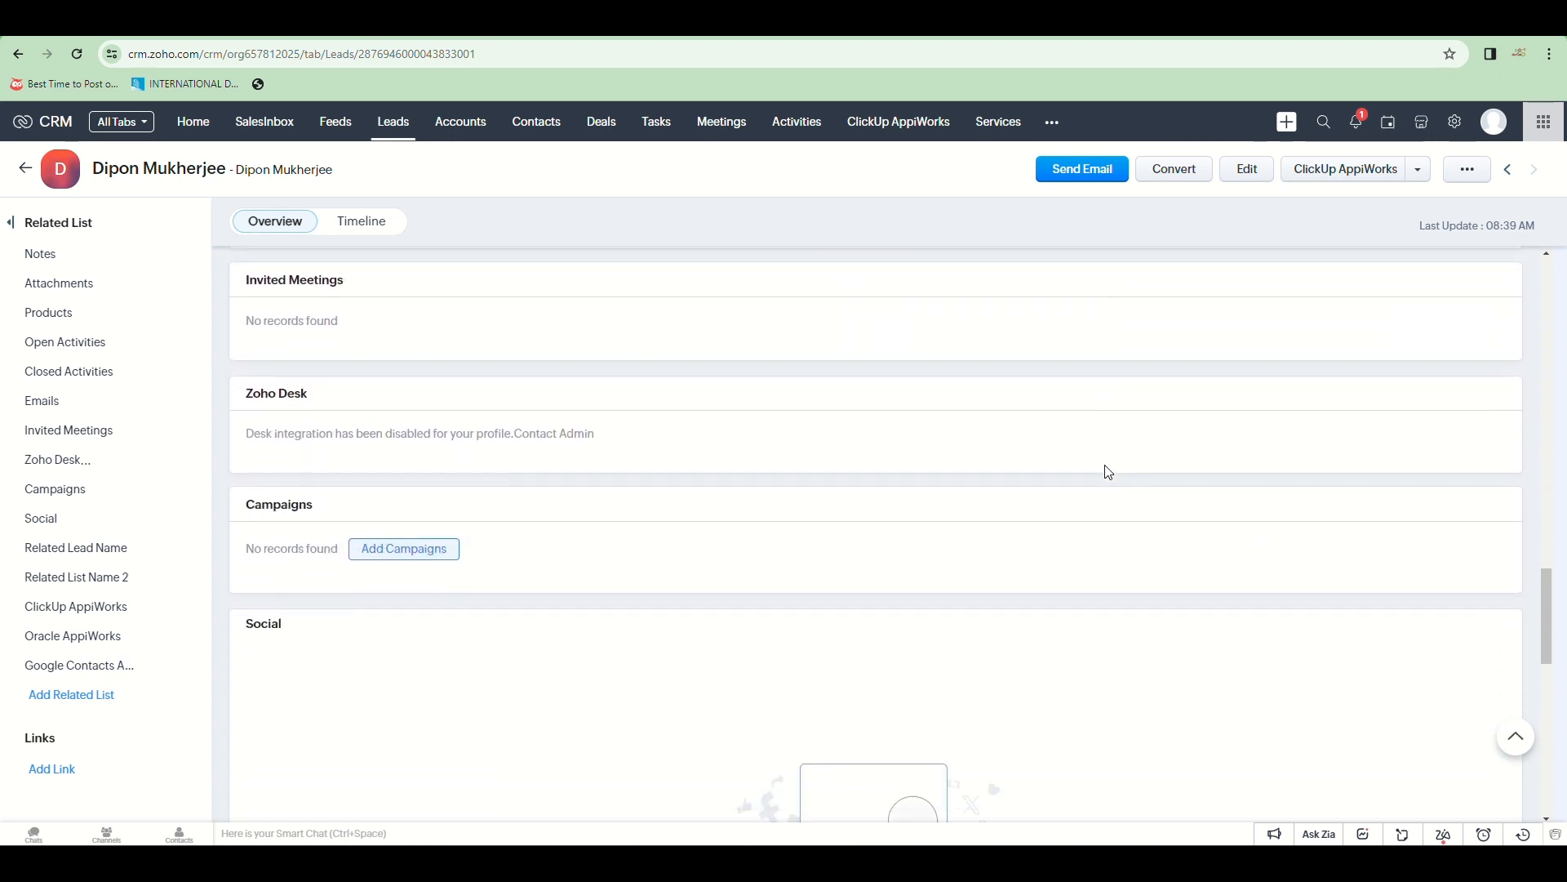
pyautogui.scroll(-8, 1104, 469)
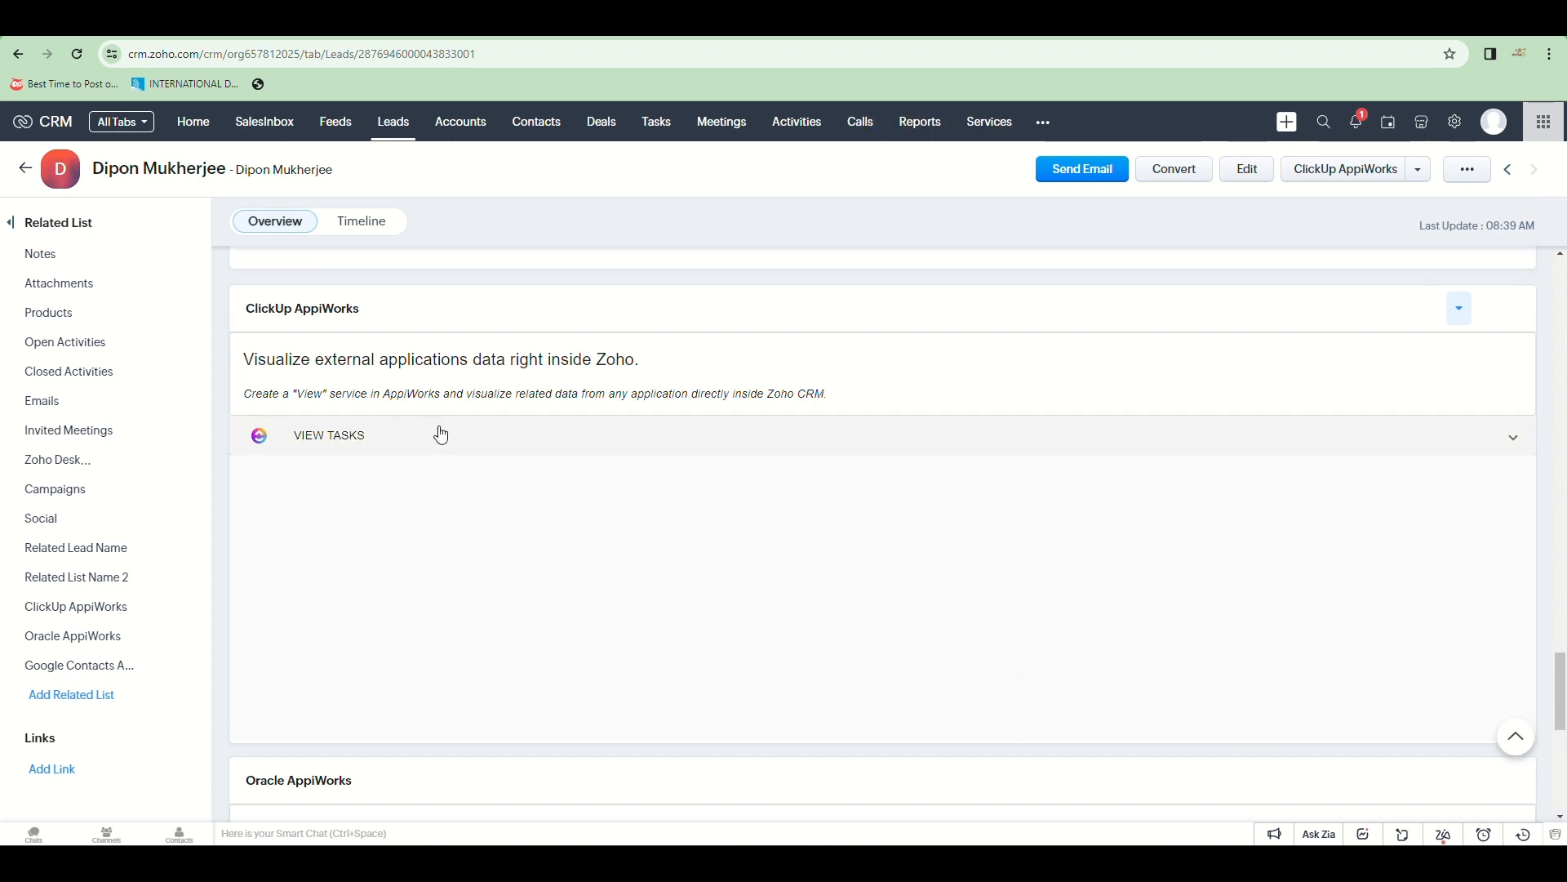
pyautogui.click(1196, 445)
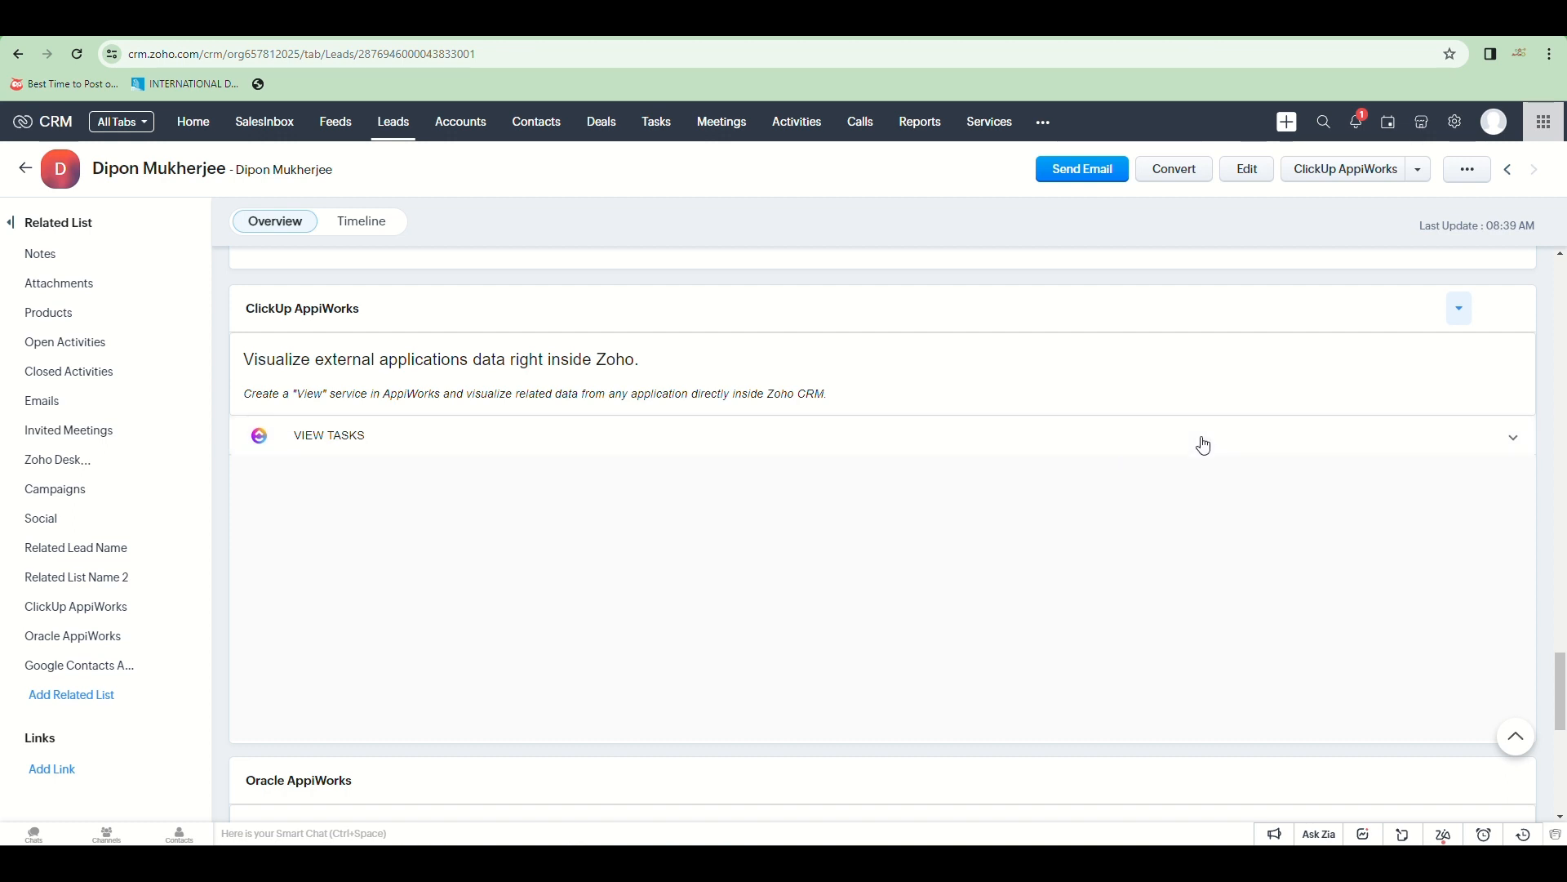